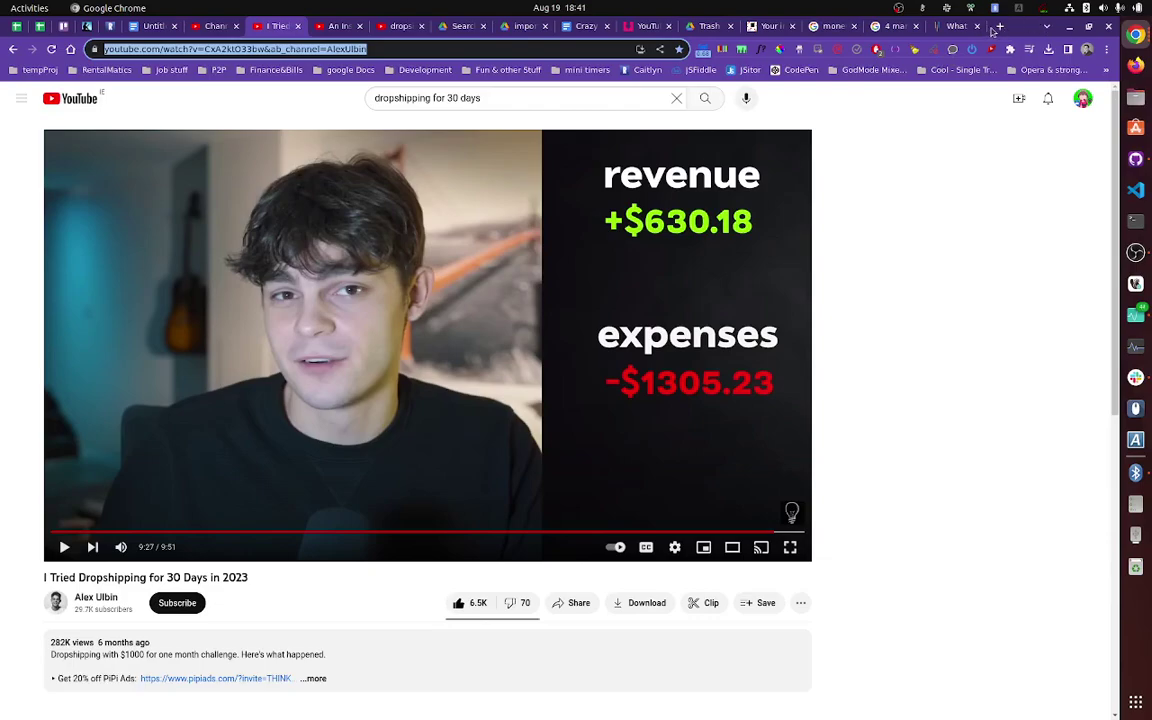
- Create a new blank spreadsheet in Google Sheets in a separate browser tab
key(ctrl+t)
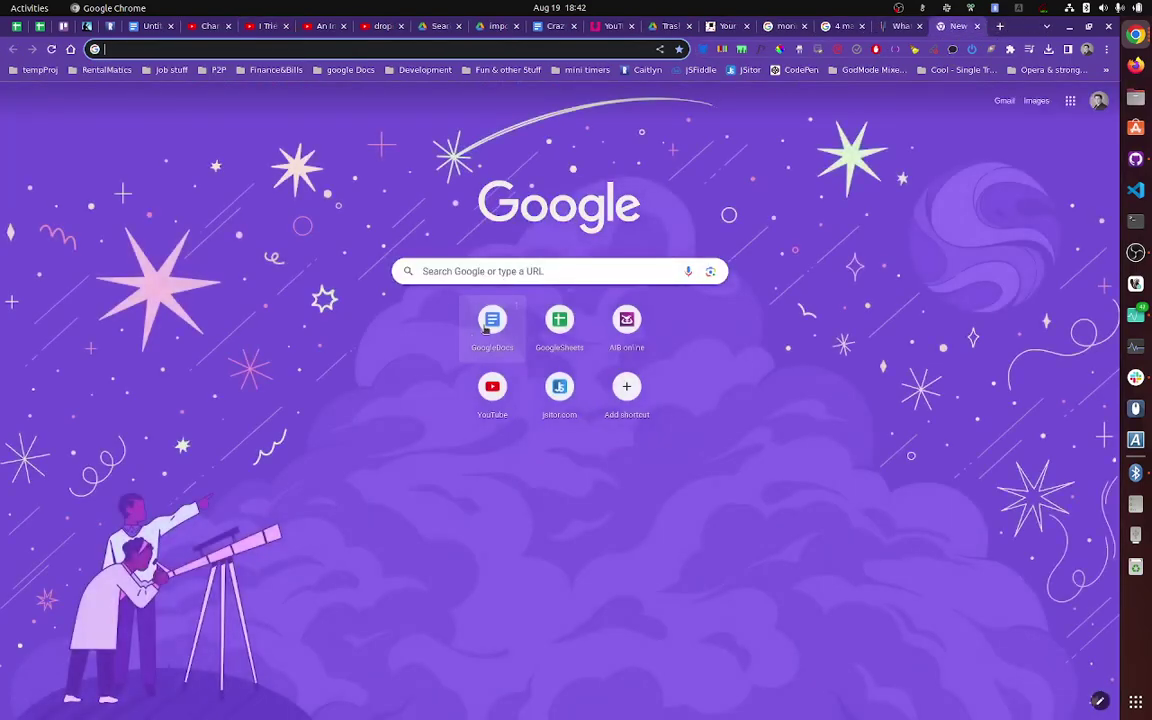
click(559, 320)
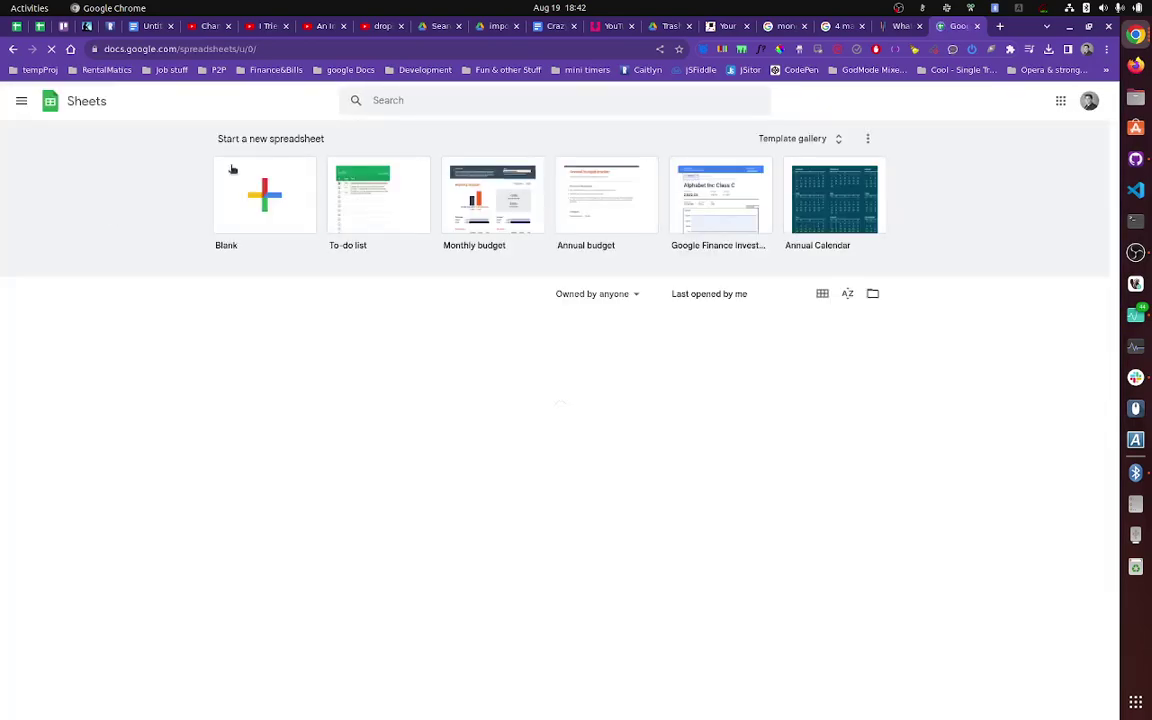
click(232, 170)
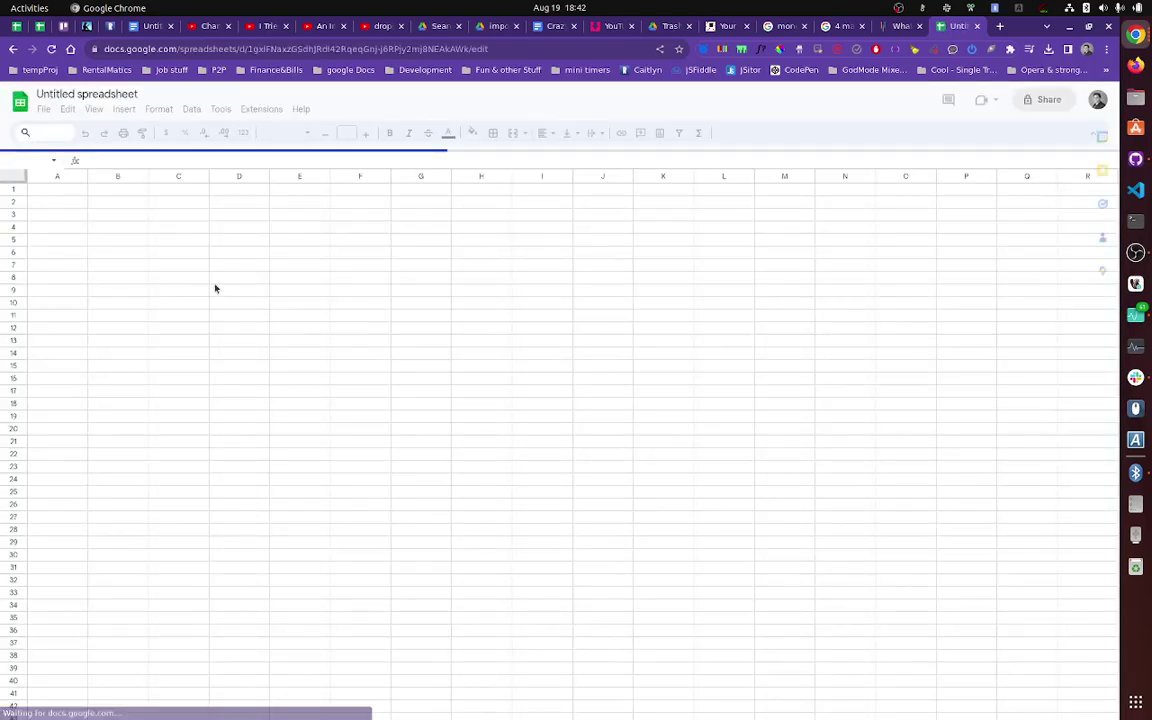
- Enter the heading "Opportunity cost" in cell B2
click(126, 205)
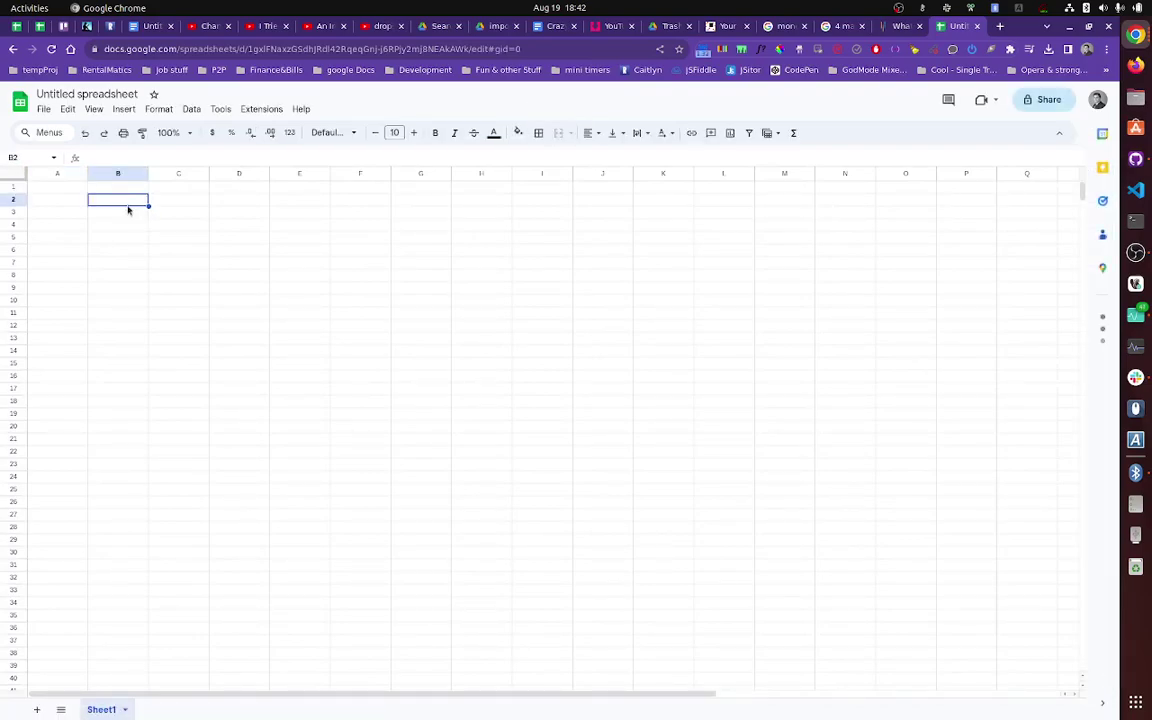
text(Opportunity cost)
click(165, 272)
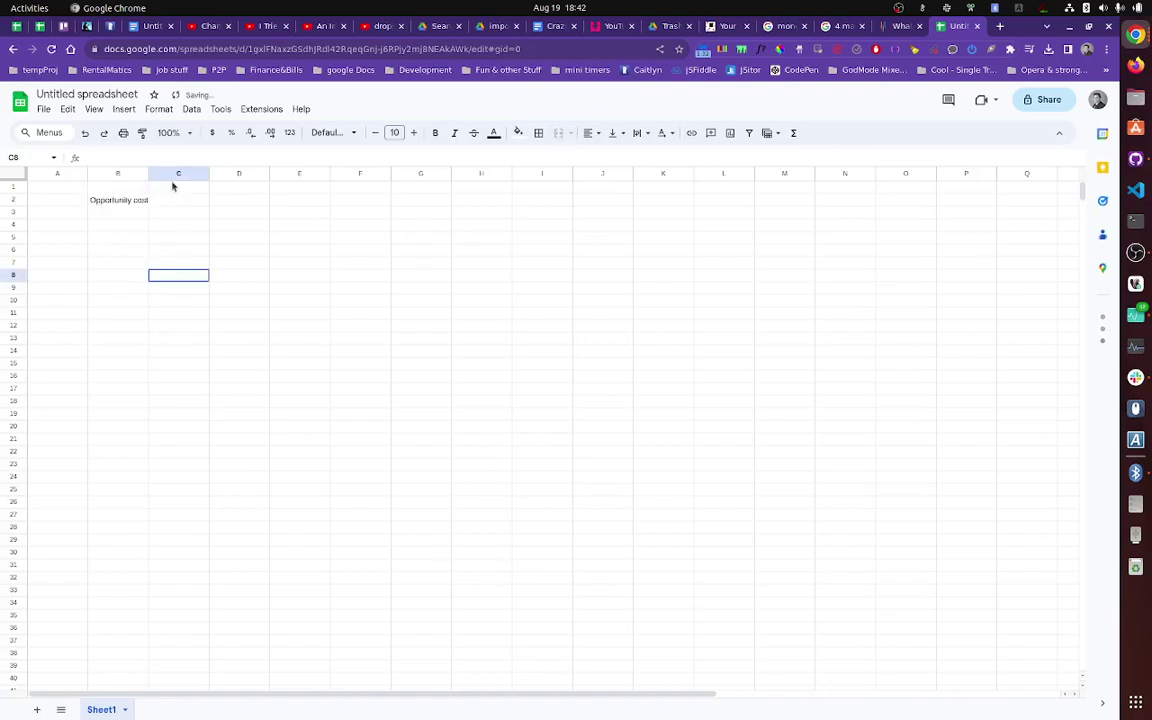
- Enter "work for 1 hour in Garden and get paid 10 dolalrs" in cell D2 and move it to F2
click(228, 203)
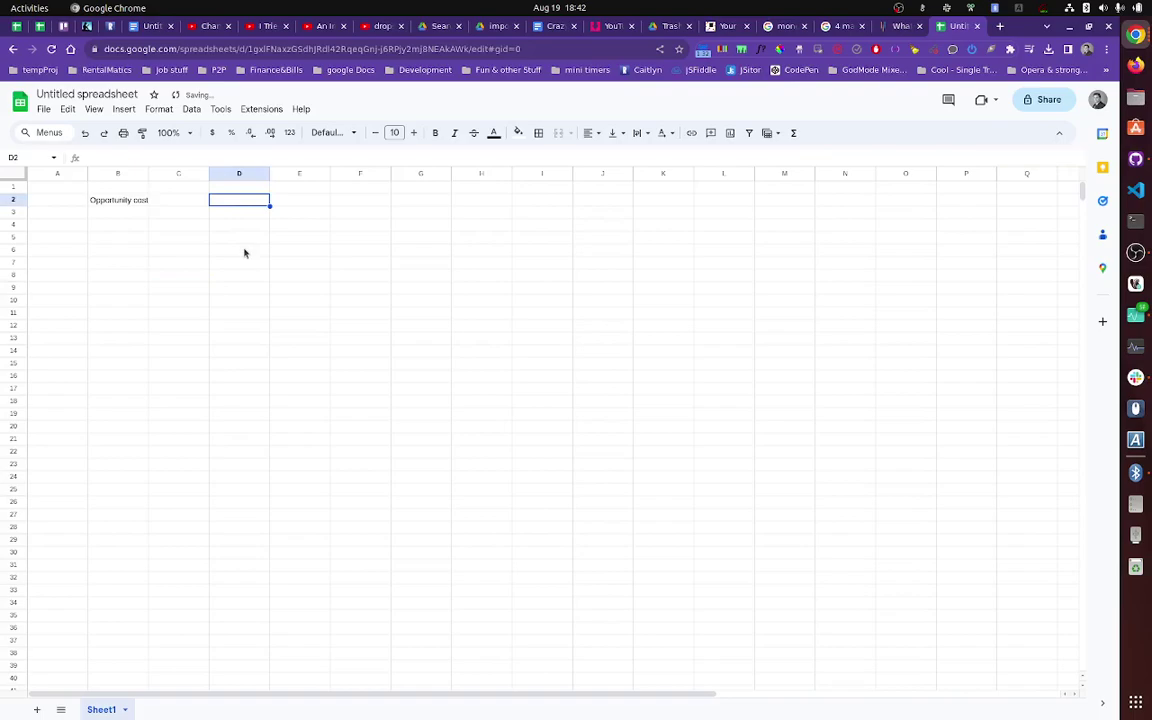
text(work for)
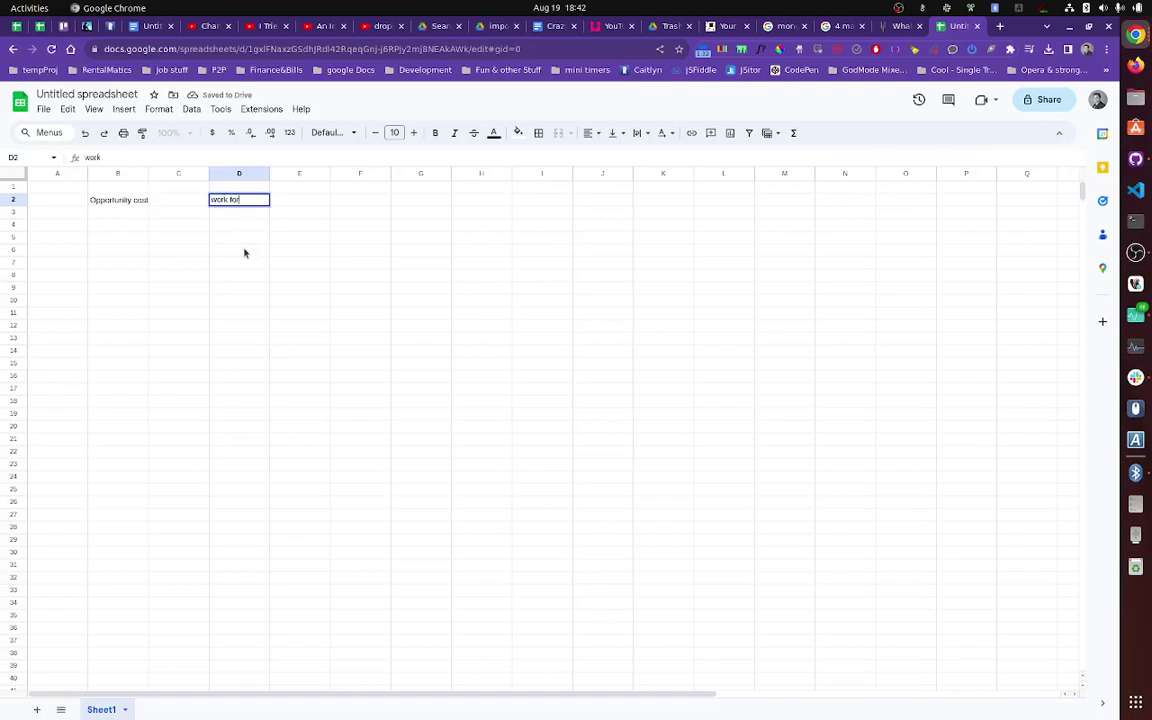
text( 1 Hour in)
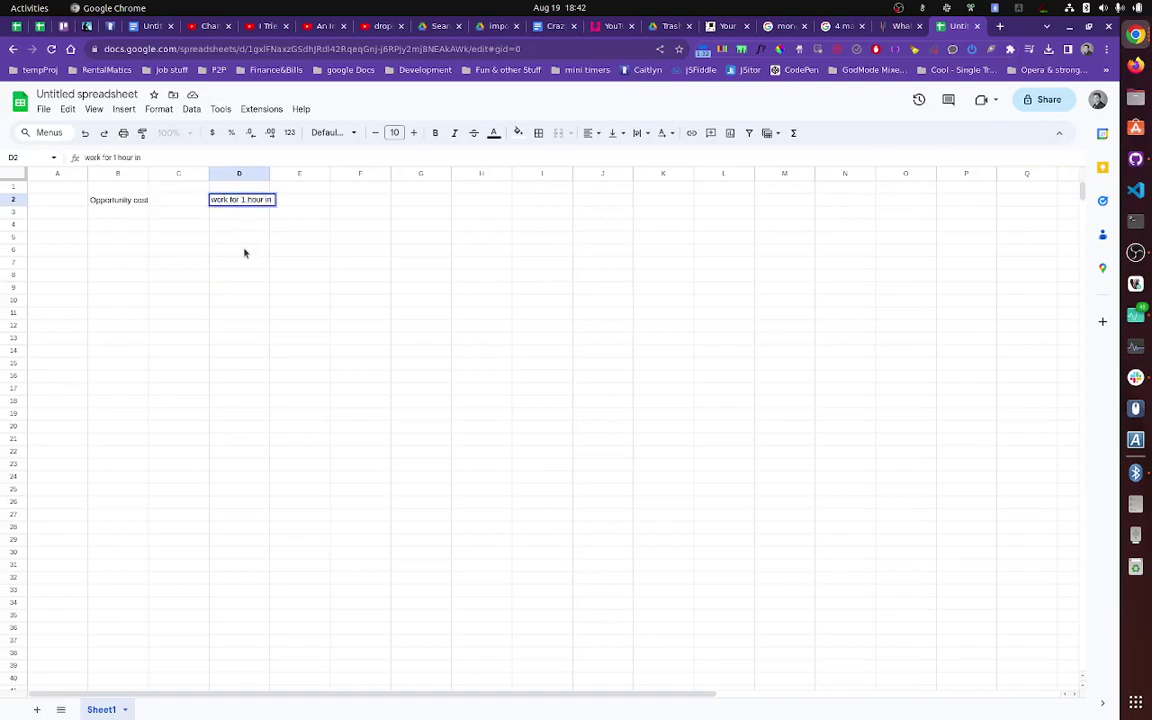
text( Garden and get paid)
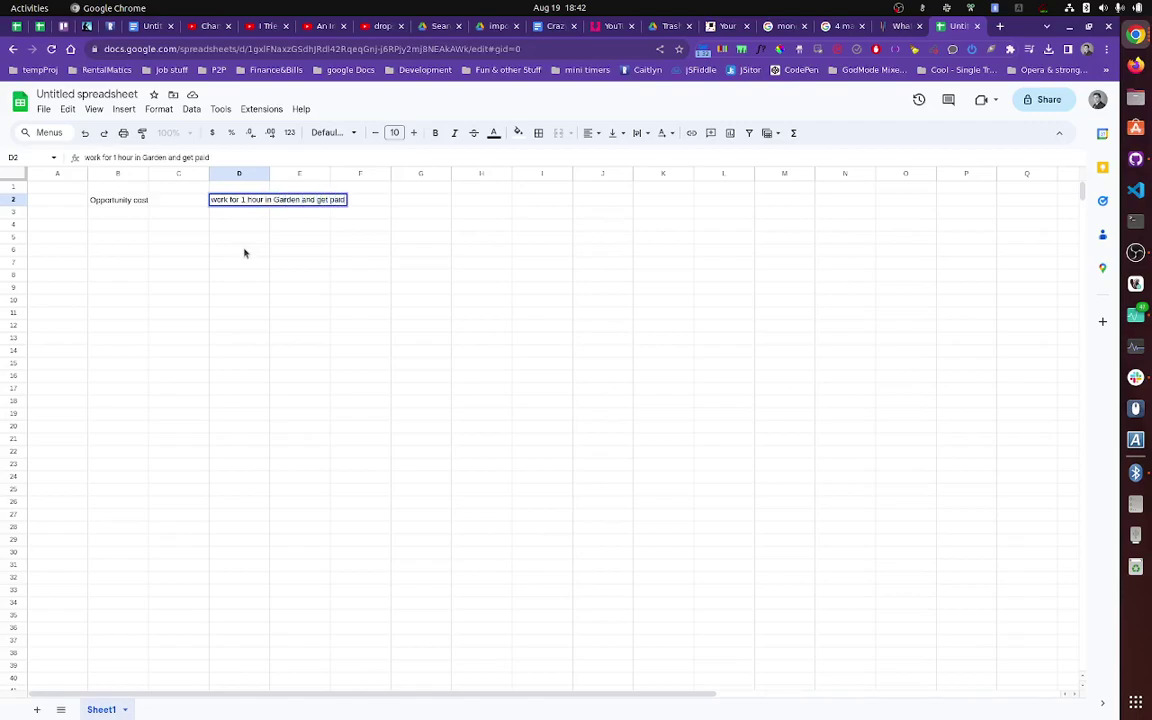
text( 10 dolalr)
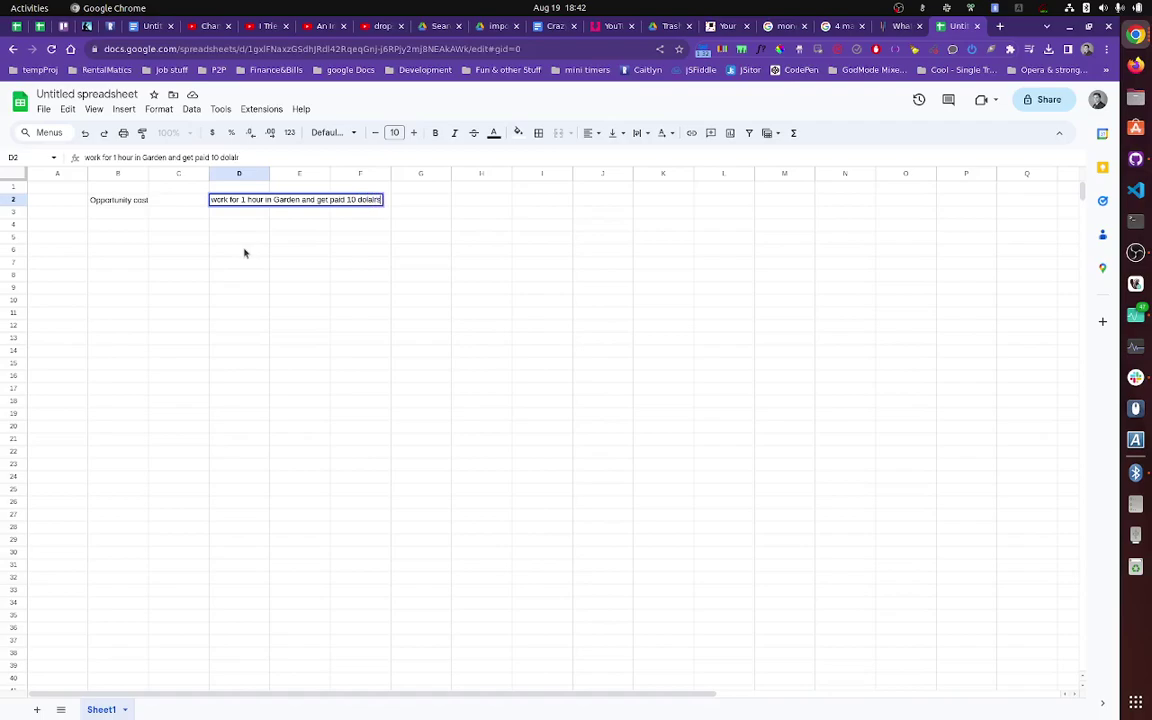
text(s)
key(Return)
click(250, 197)
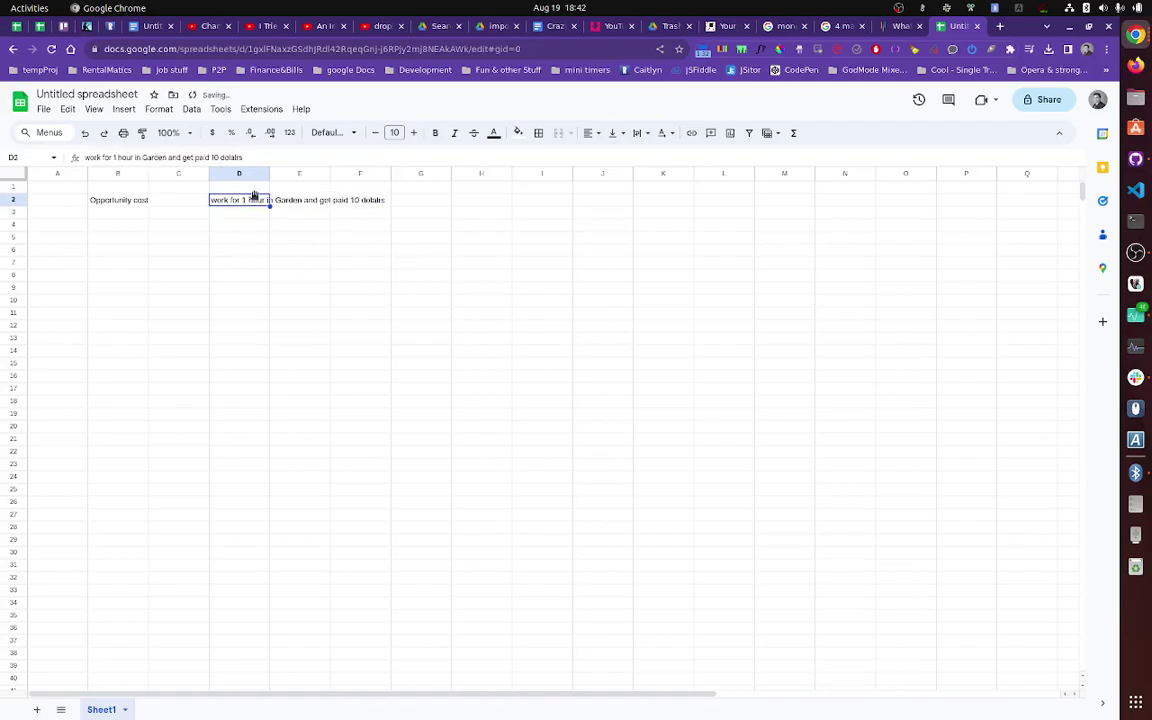
drag(254, 195, 375, 200)
- Label cell D2 "option 1:" and cell D3 "options 2:"
click(253, 204)
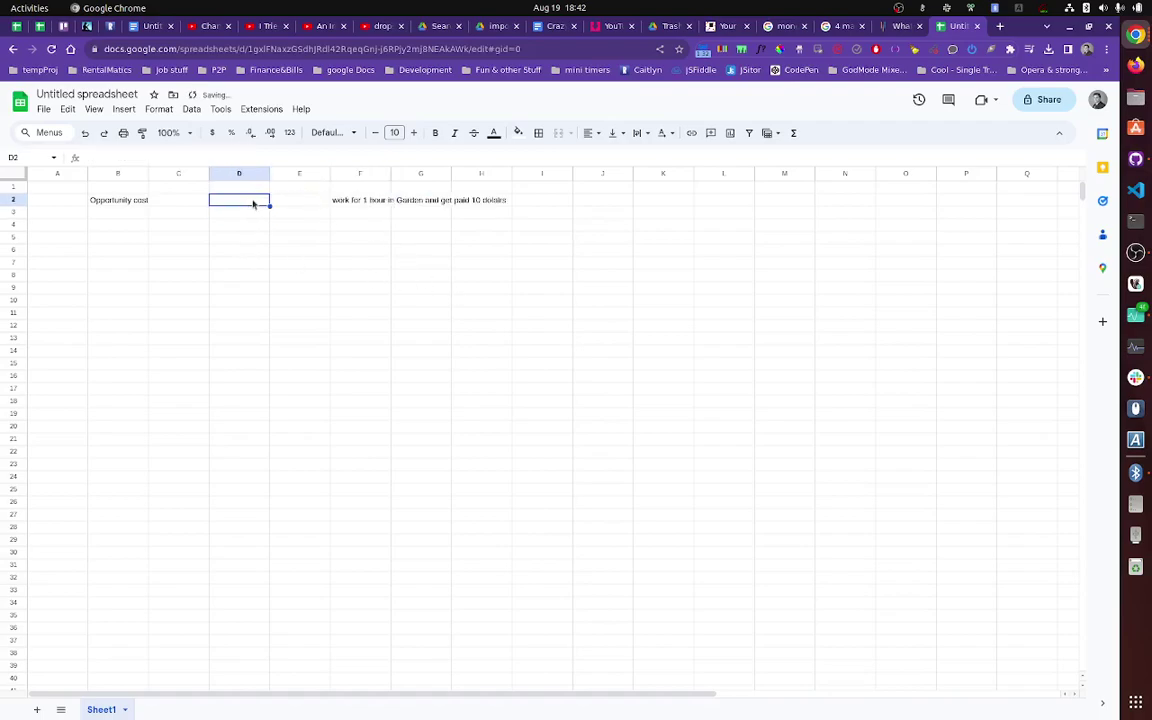
text(option)
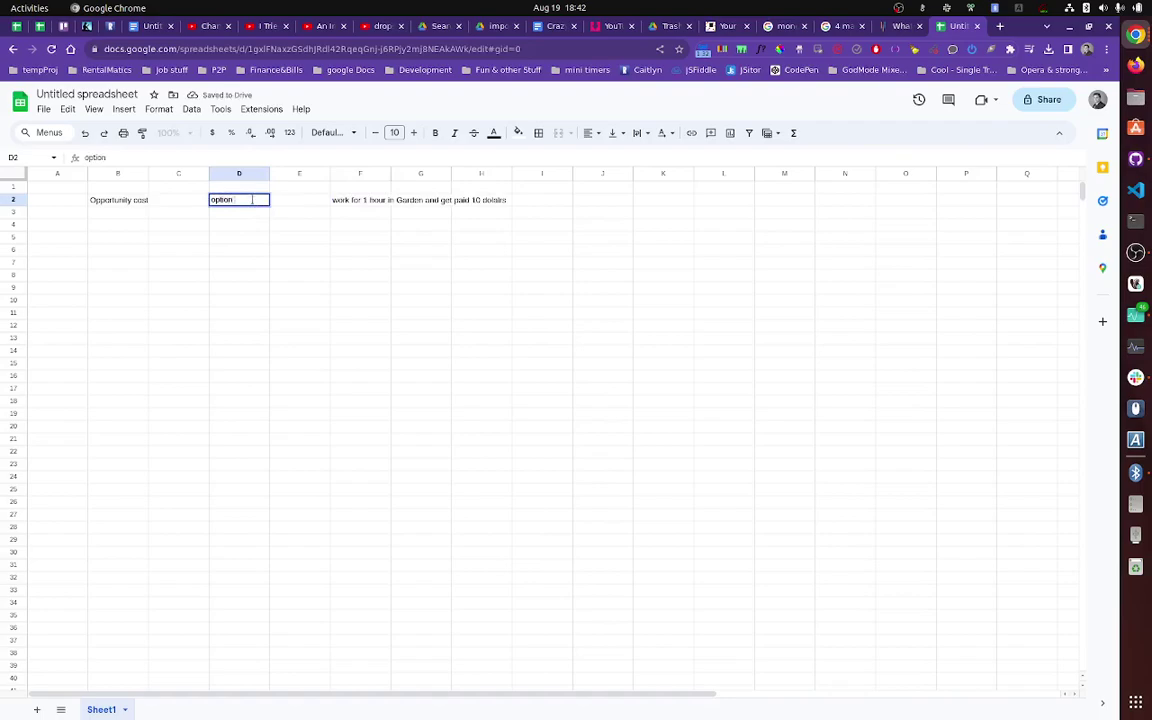
text( 1:)
key(Return)
text(options)
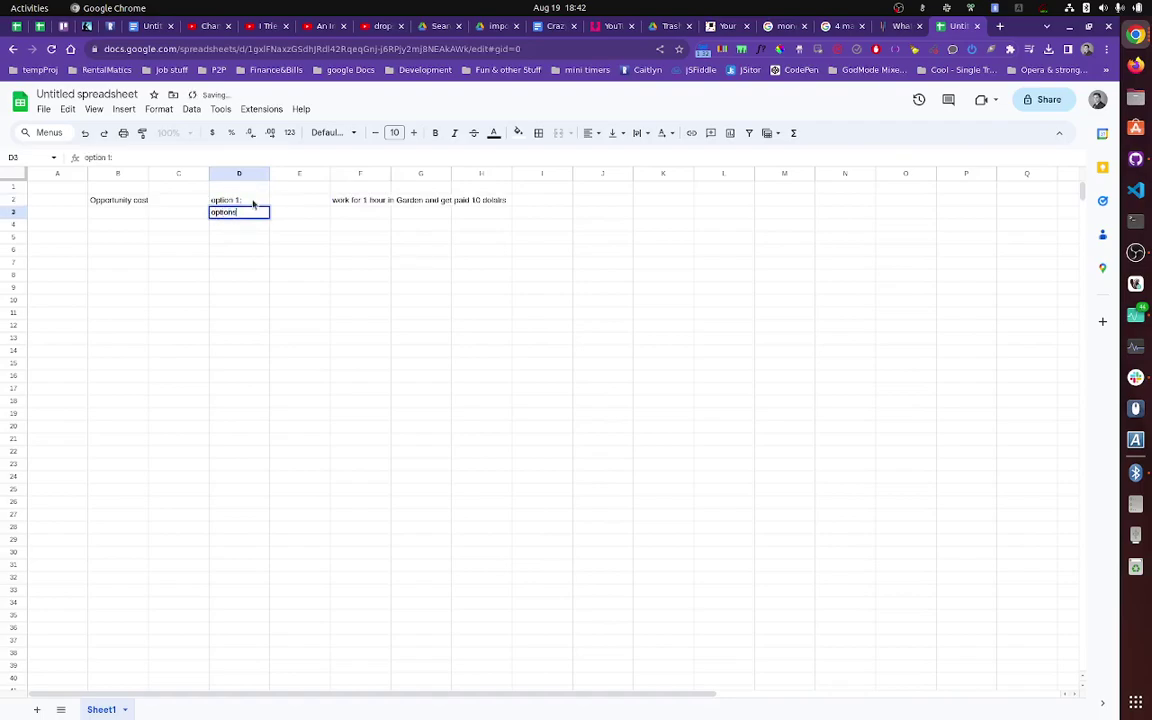
text( 2:)
key(Tab)
- Enter "go play foootball with friends" in cell F3 as the description of the second option
key(Tab)
key(Tab)
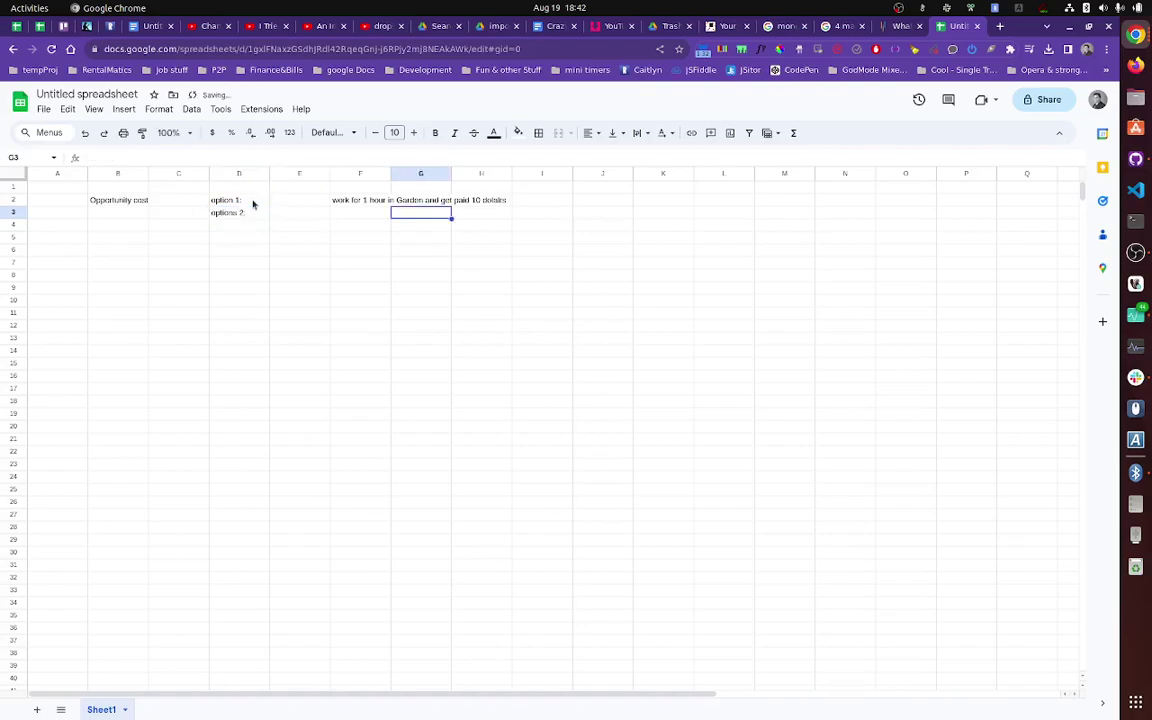
key(Left)
text(go pla)
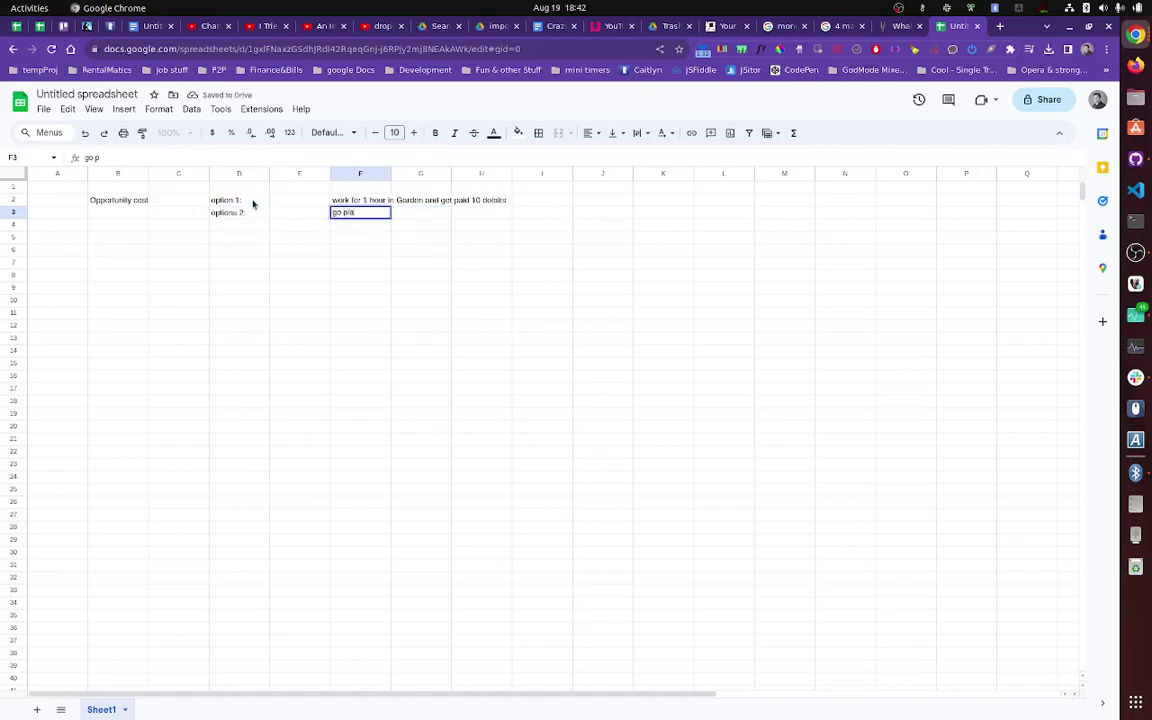
text(y tooot)
text(bla)
key(BackSpace)
key(BackSpace)
key(BackSpace)
key(BackSpace)
key(BackSpace)
text(tball with d)
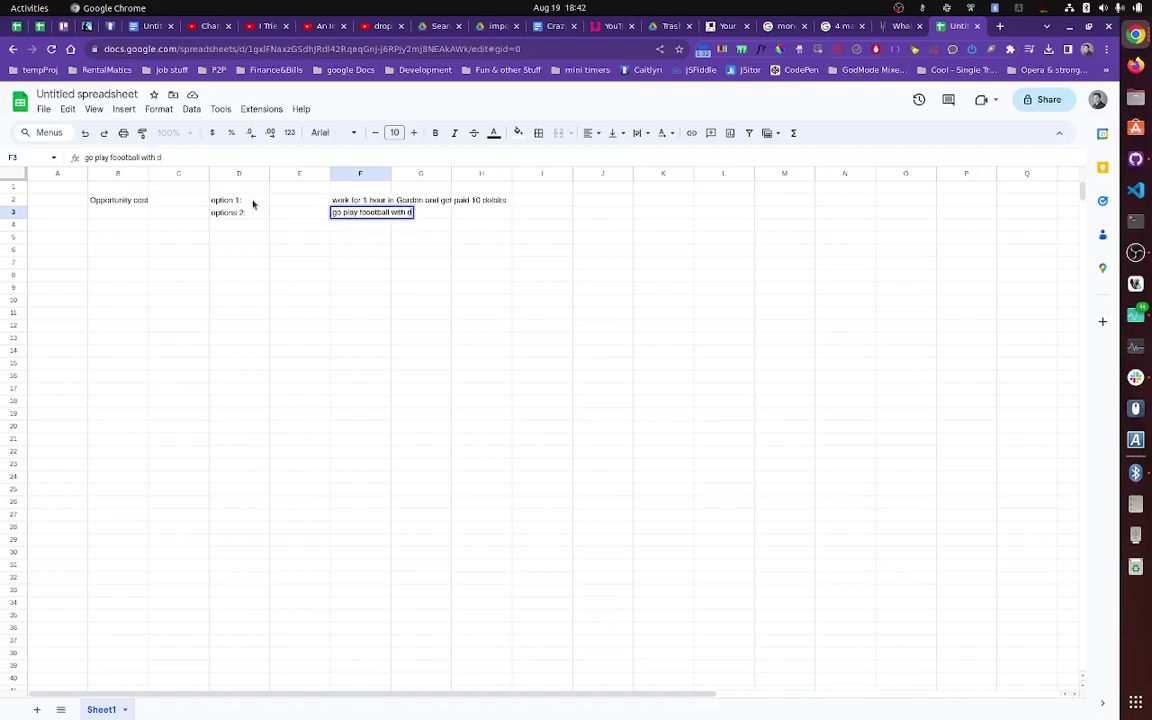
key(BackSpace)
text(friends)
key(Return)
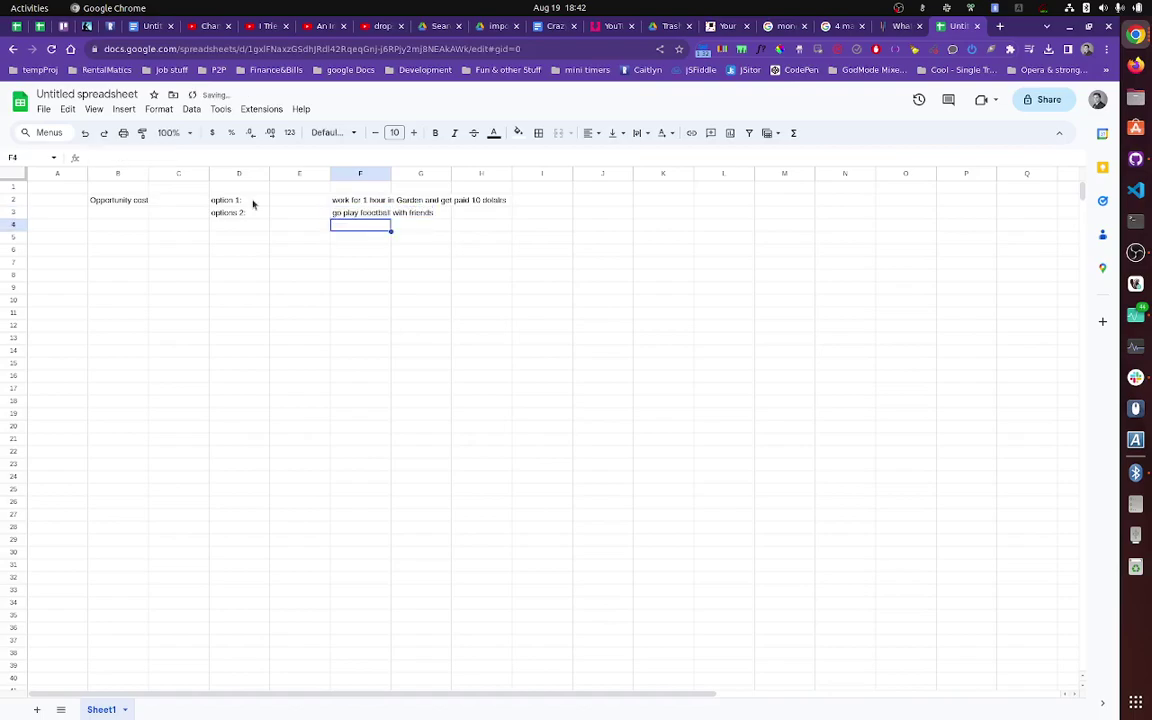
key(Up)
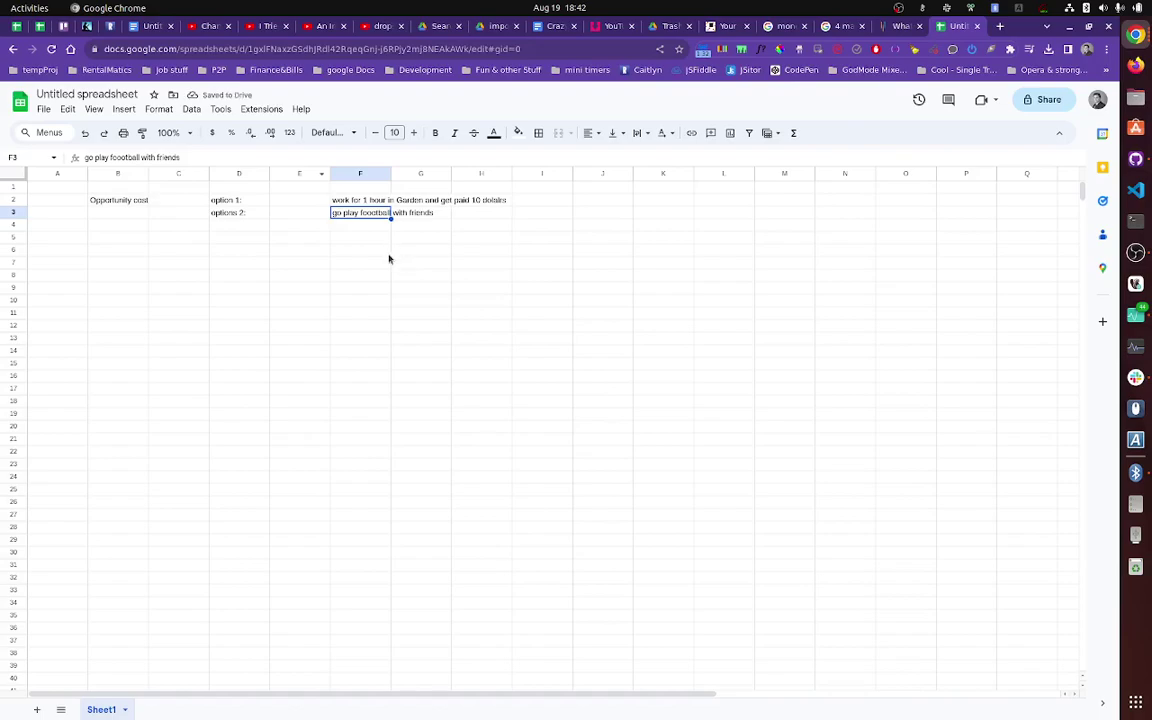
drag(249, 213, 347, 216)
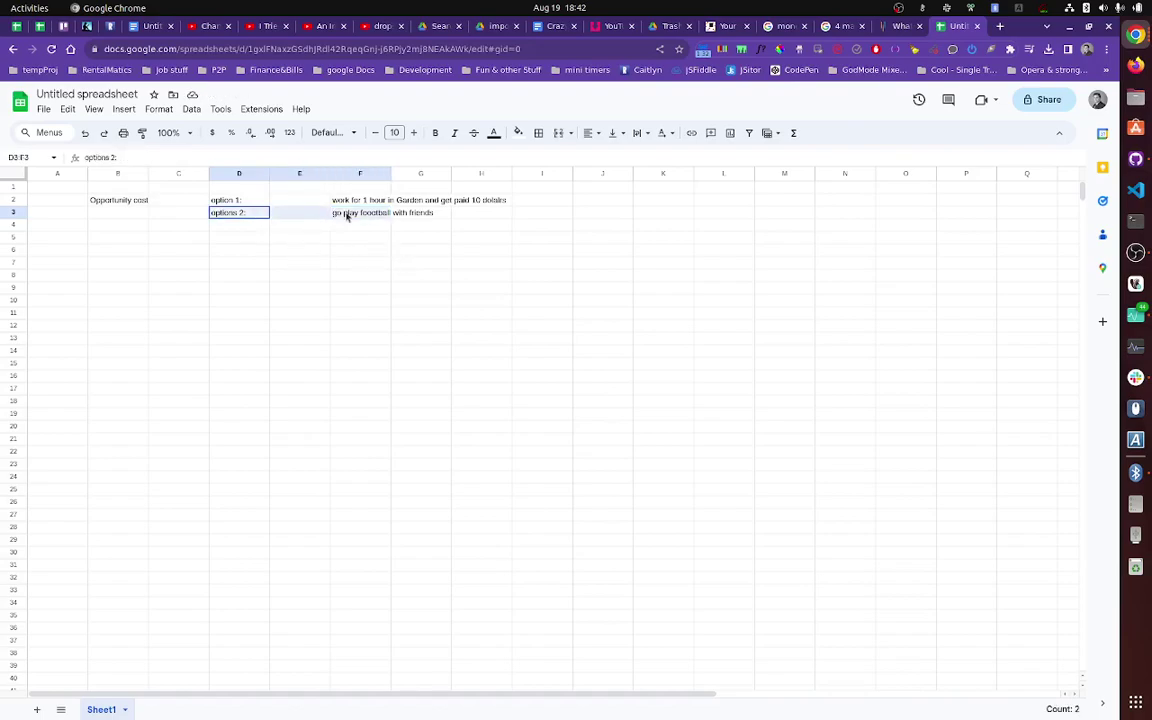
click(580, 214)
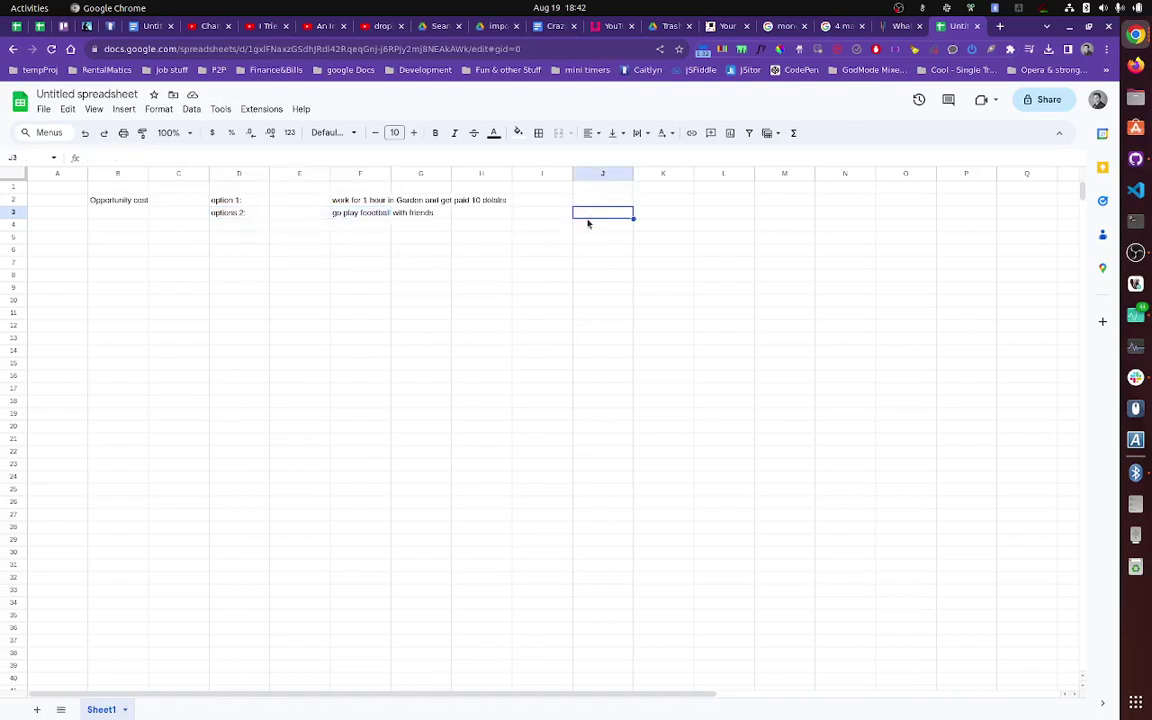
click(354, 214)
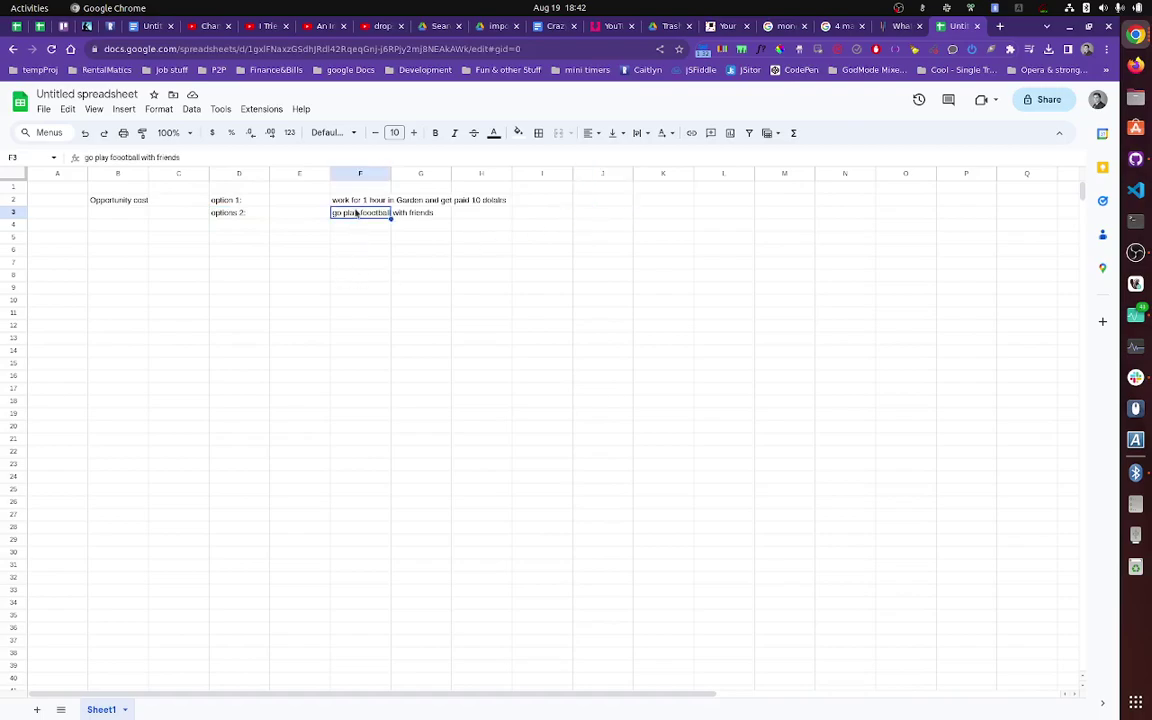
click(360, 198)
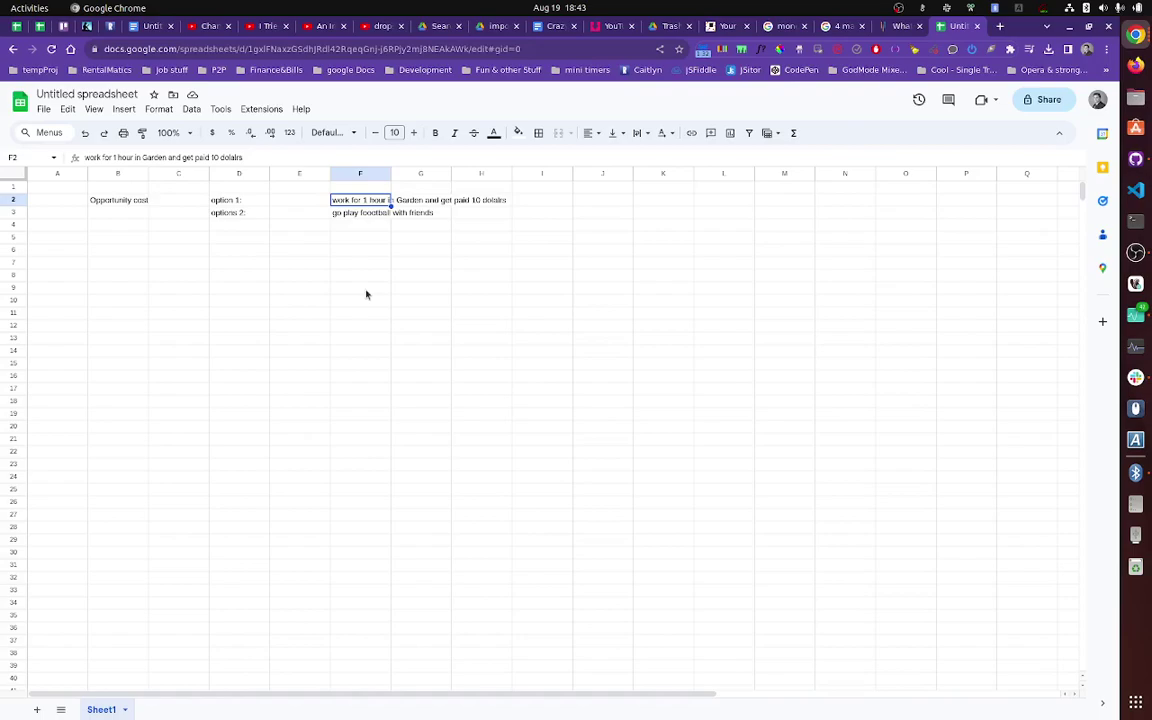
click(385, 216)
key(Up)
click(368, 216)
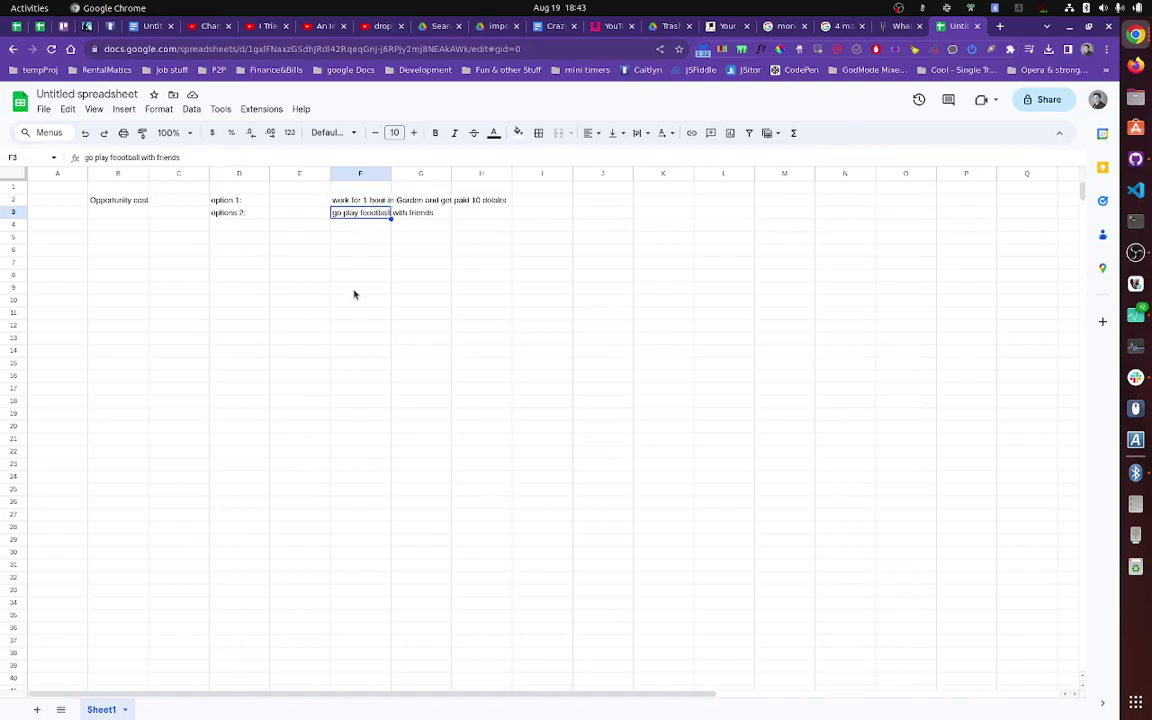
- Check the revenue and expenses in the YouTube video "I Tried Dropshipping for 30 Days in 2023" and return to the spreadsheet
click(400, 26)
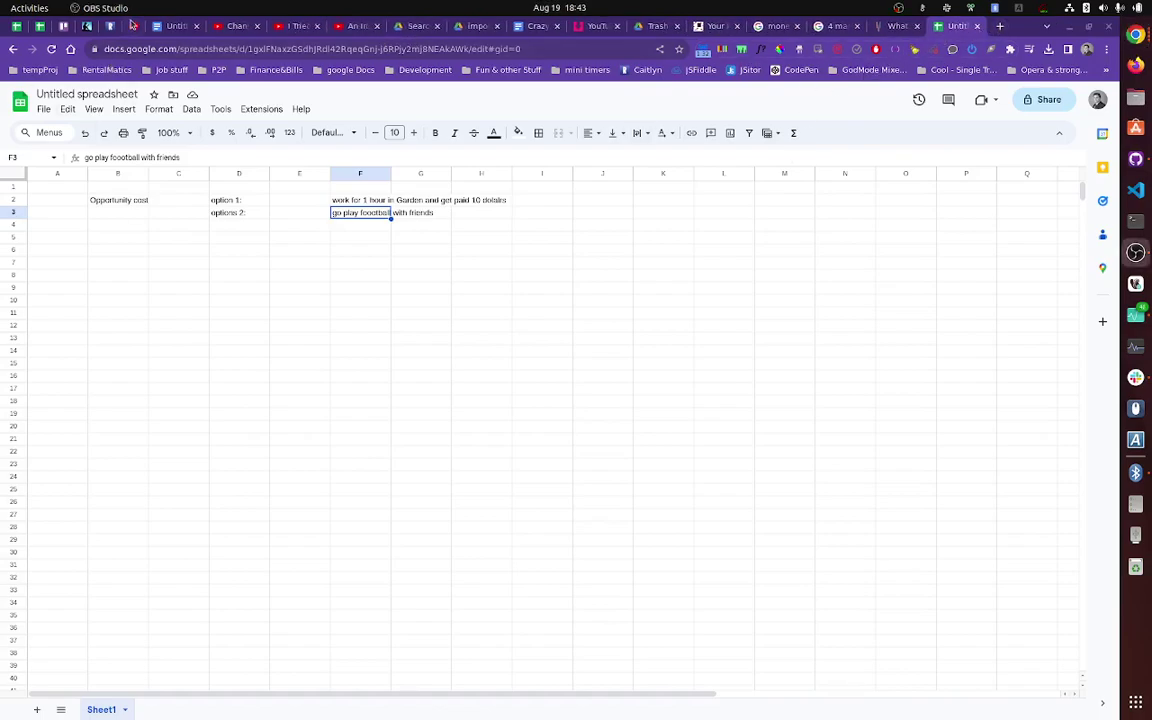
click(119, 26)
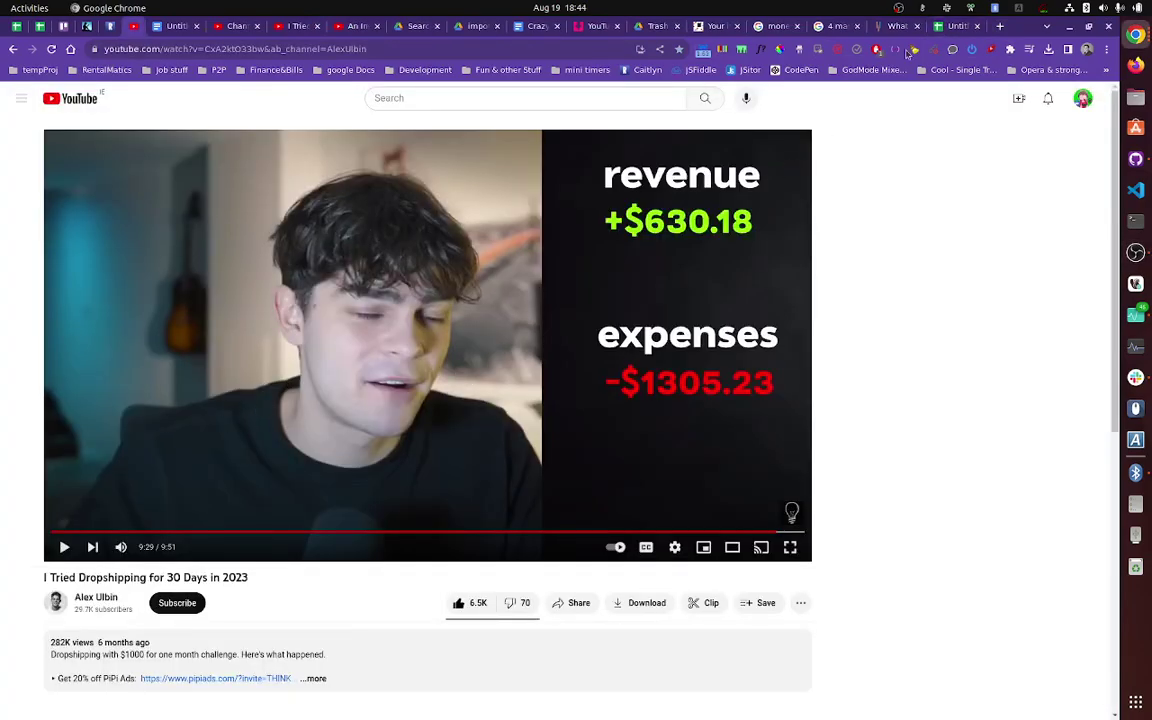
click(955, 26)
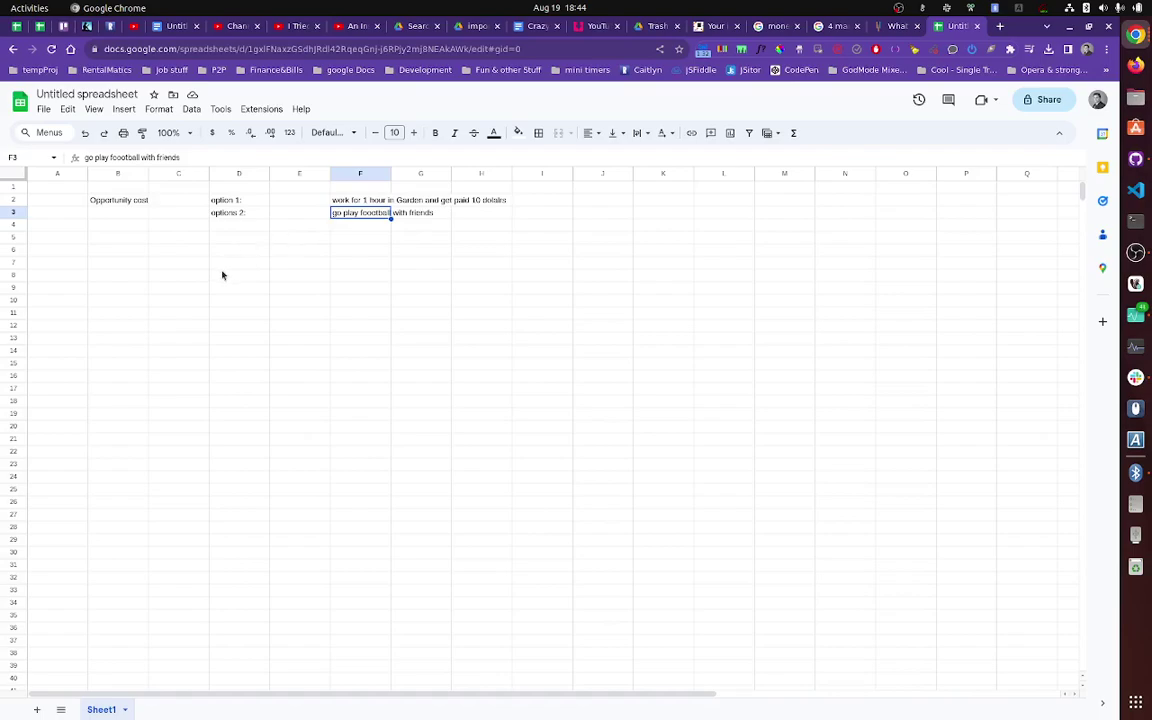
- Enter "spend:" in cell D7 and "30 days of doing dropshipping" in cell F7
drag(224, 263, 223, 275)
key(shift+Up)
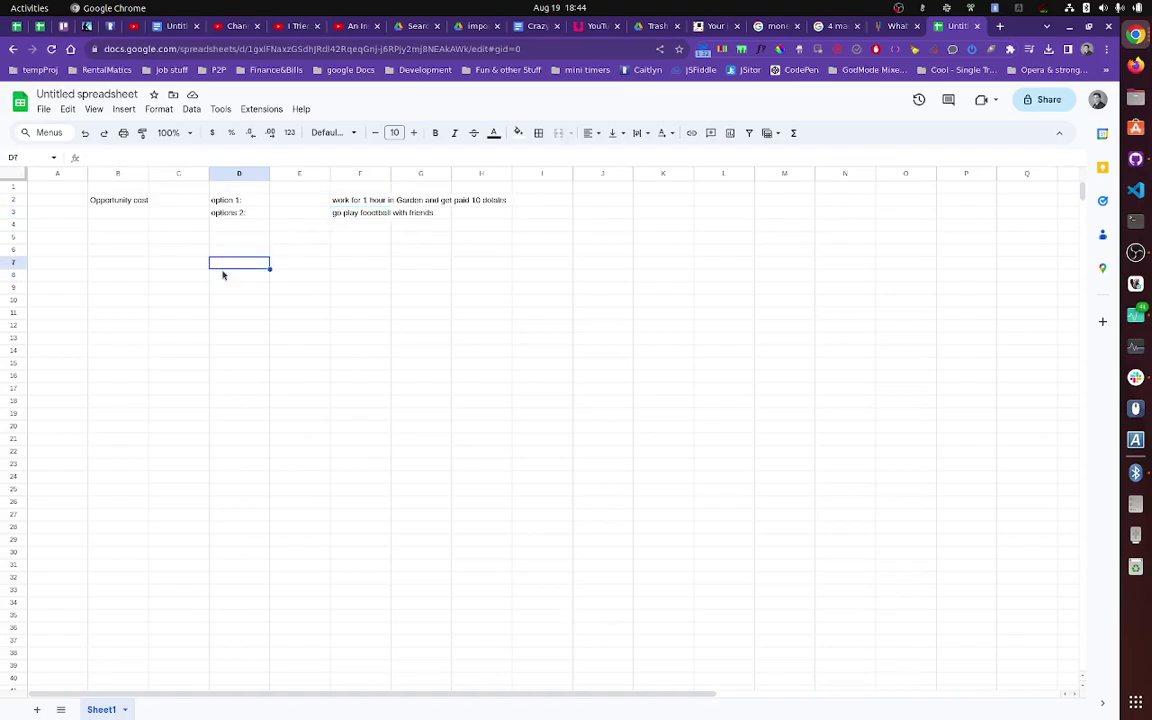
text(spend:)
key(Tab)
key(Tab)
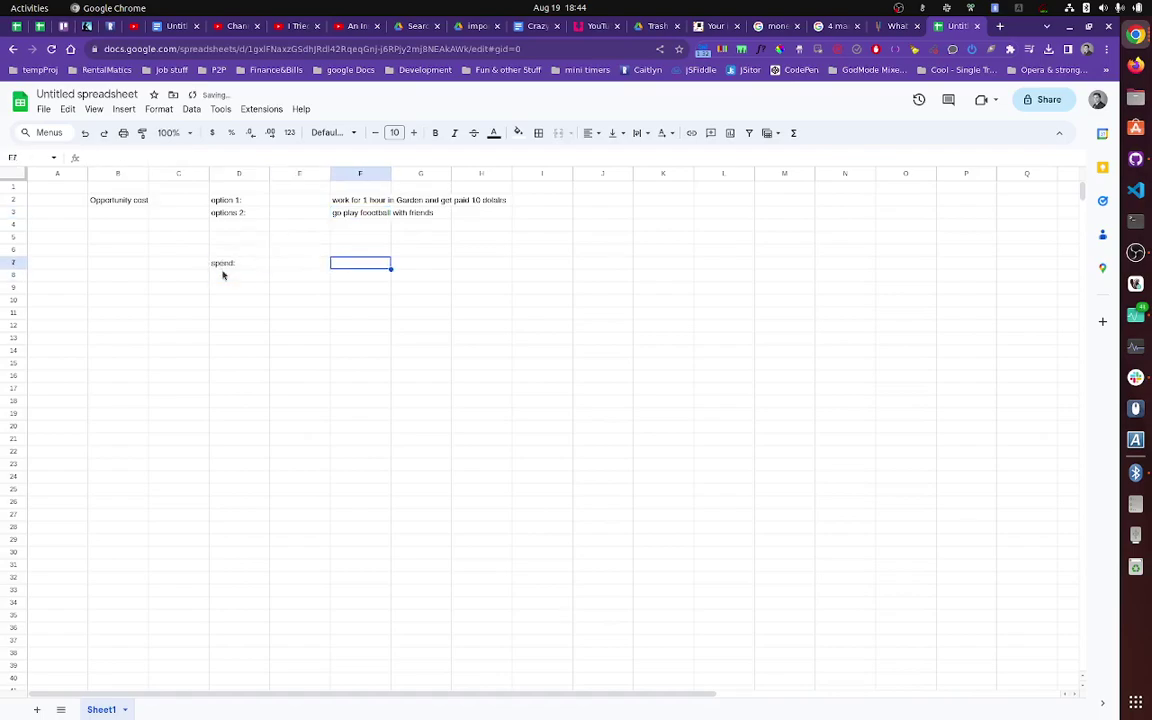
key(Tab)
key(shift+Tab)
text(30 day)
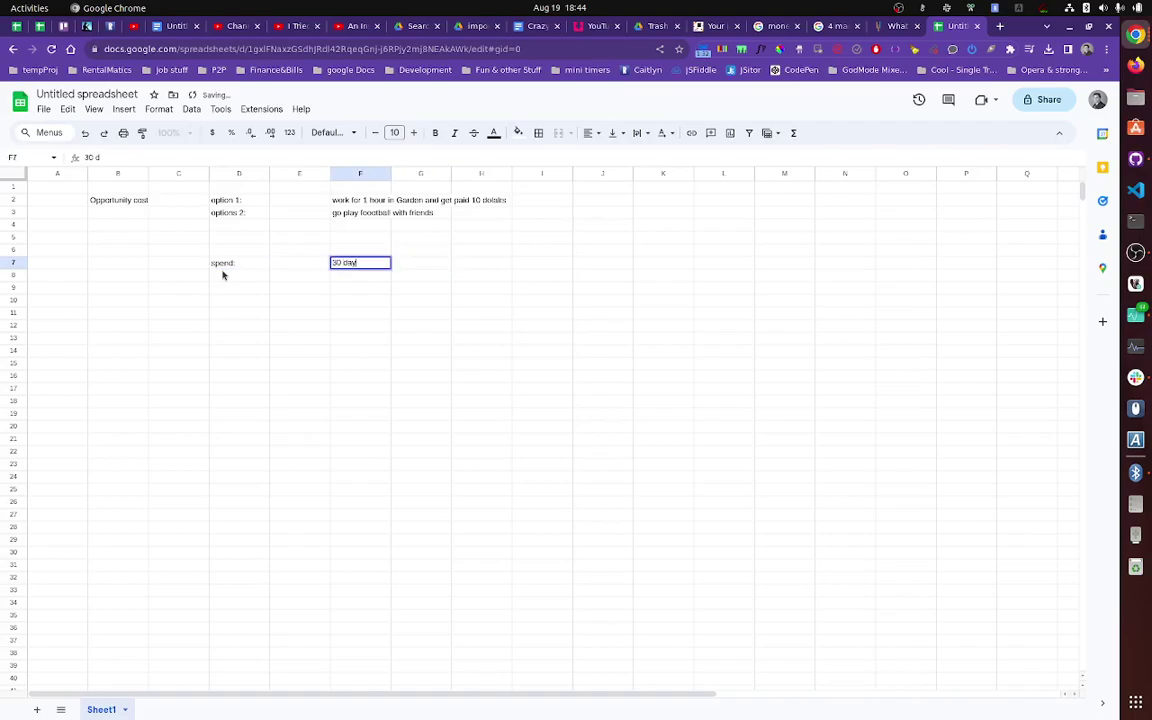
text(s of doing d)
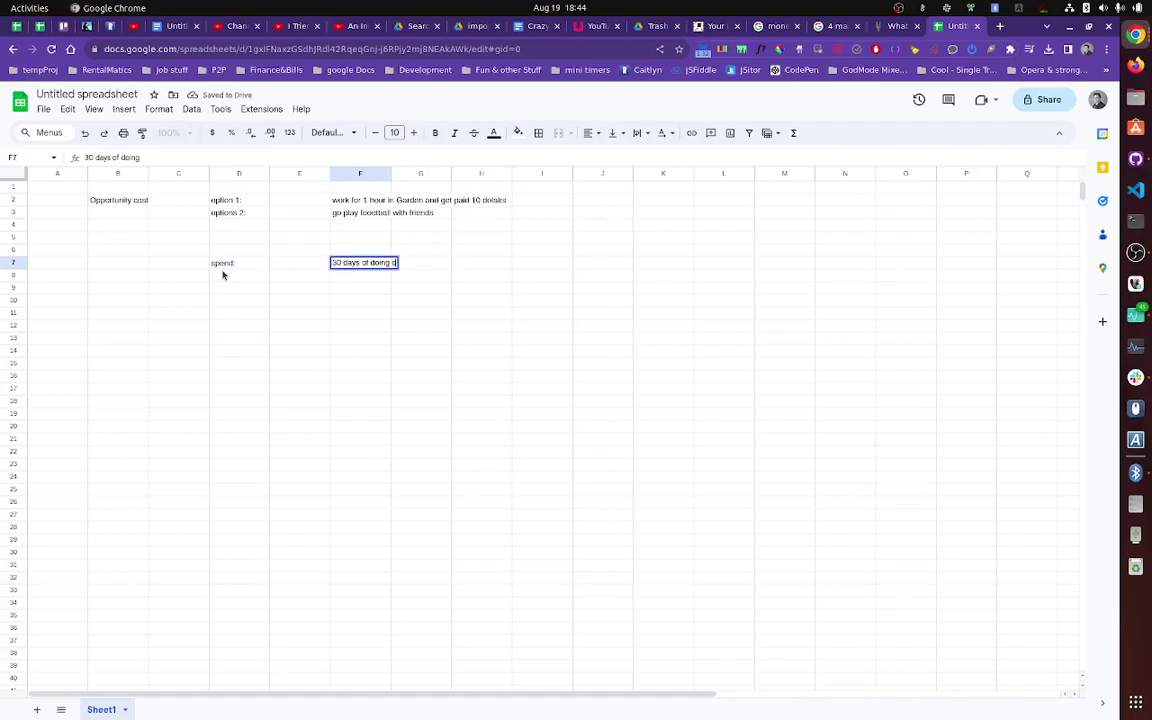
text(ropshipping)
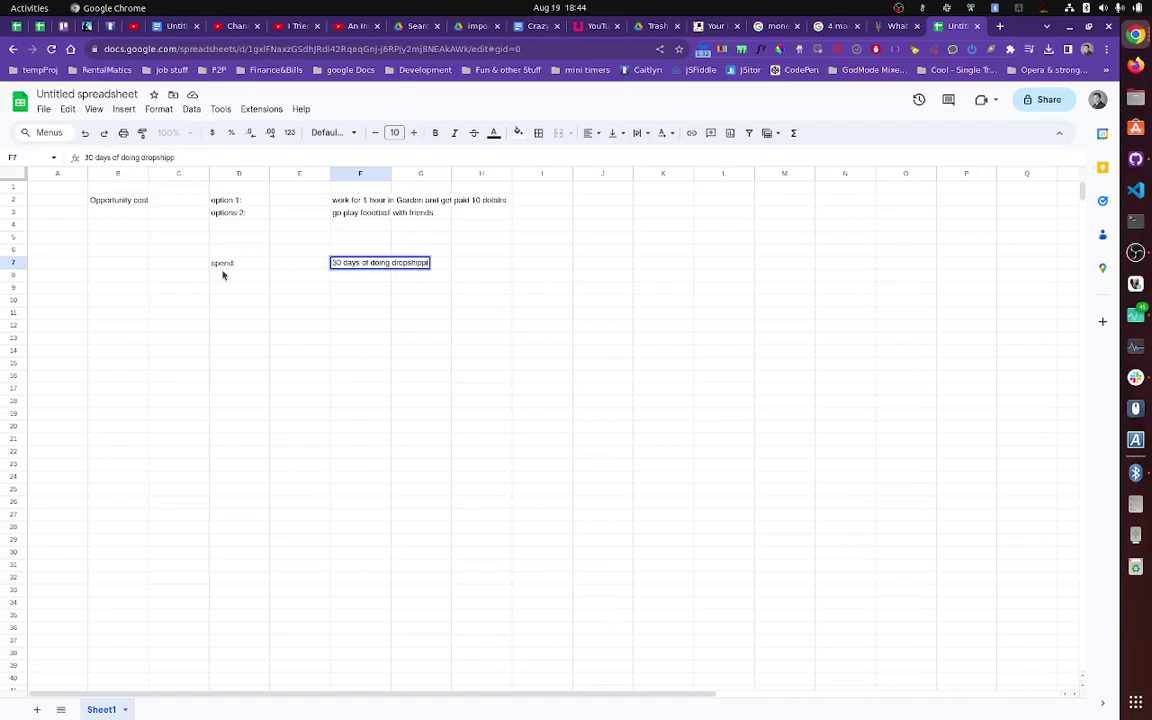
key(Return)
- Label cell D8 "option 2:" below the "spend:" label
key(Up)
key(Right)
key(Right)
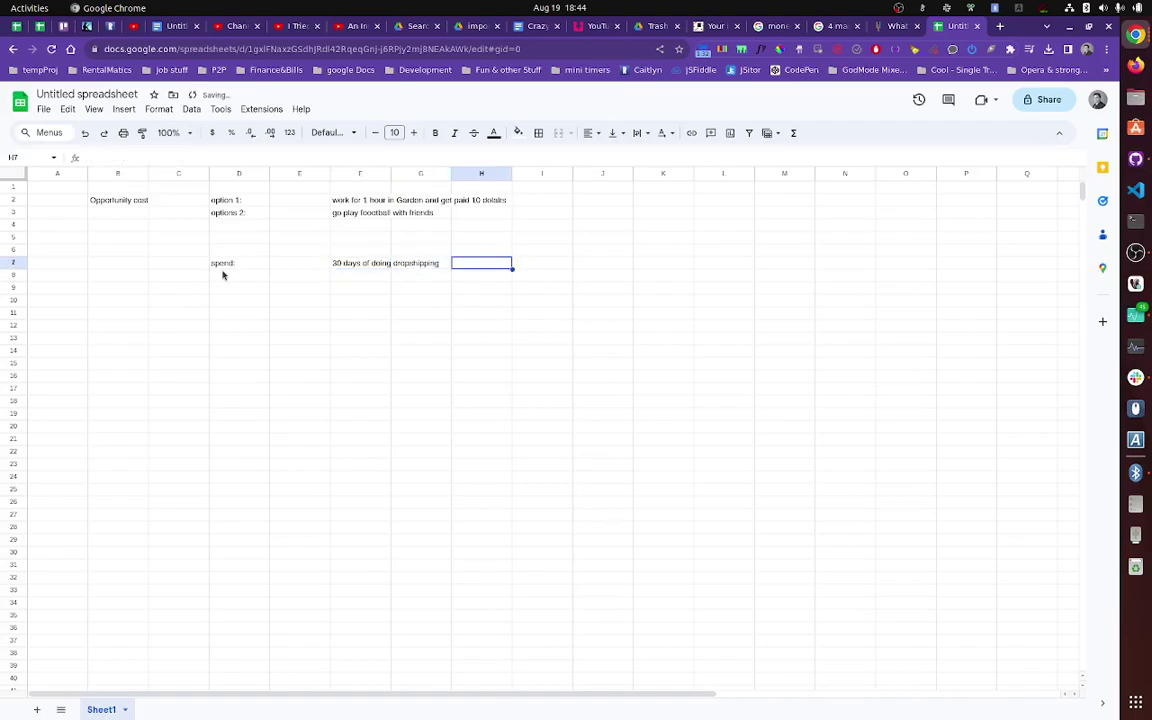
key(Right)
key(Left)
key(Left)
key(Left)
key(Left)
key(Left)
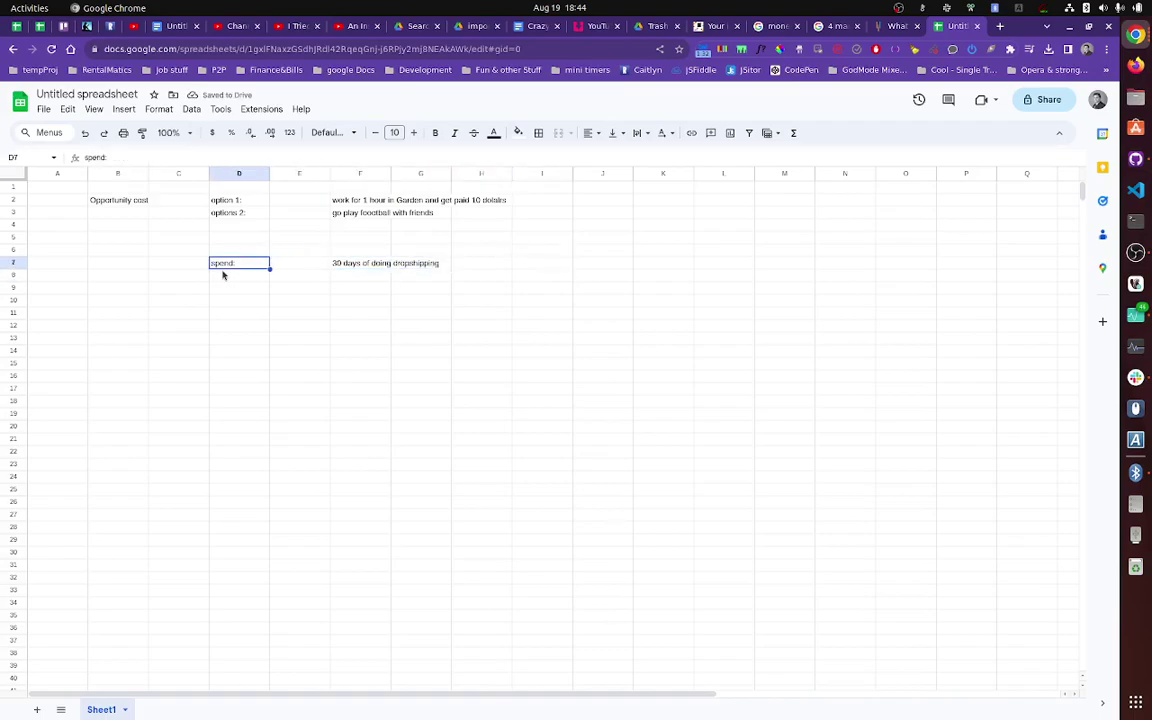
key(Down)
text(option 2:)
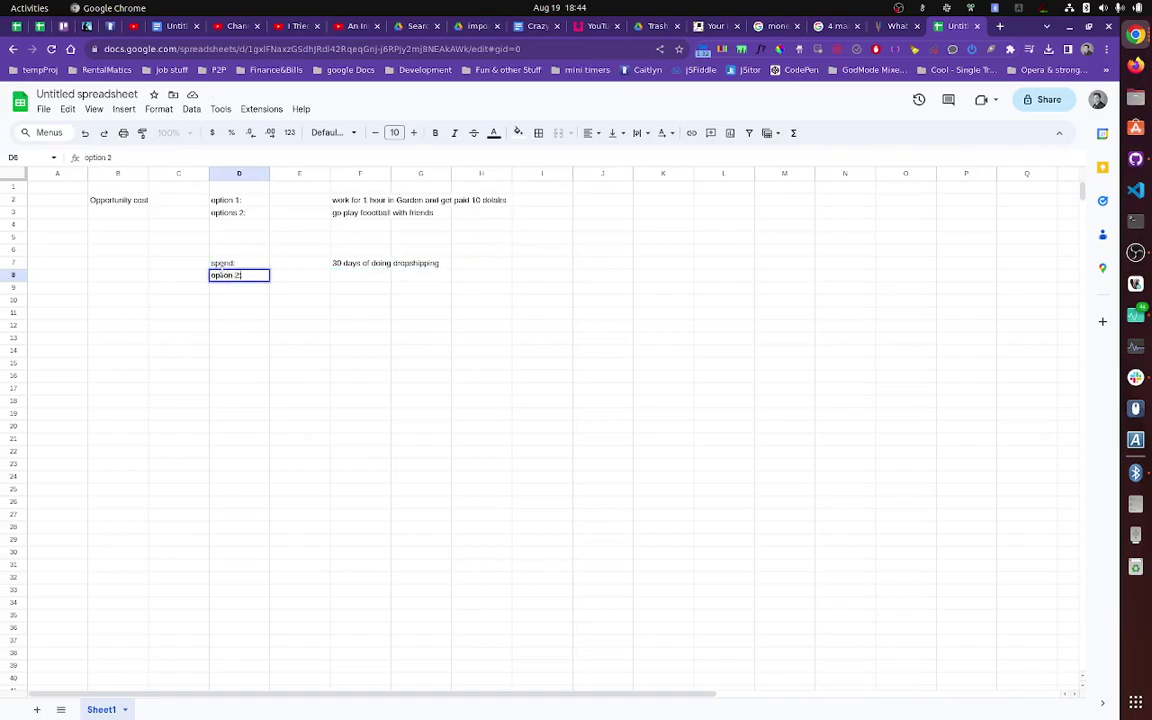
key(Return)
- Enter "work in a Shop for minimum" in cell F8 as the alternative to dropshipping
key(Up)
key(Right)
key(Right)
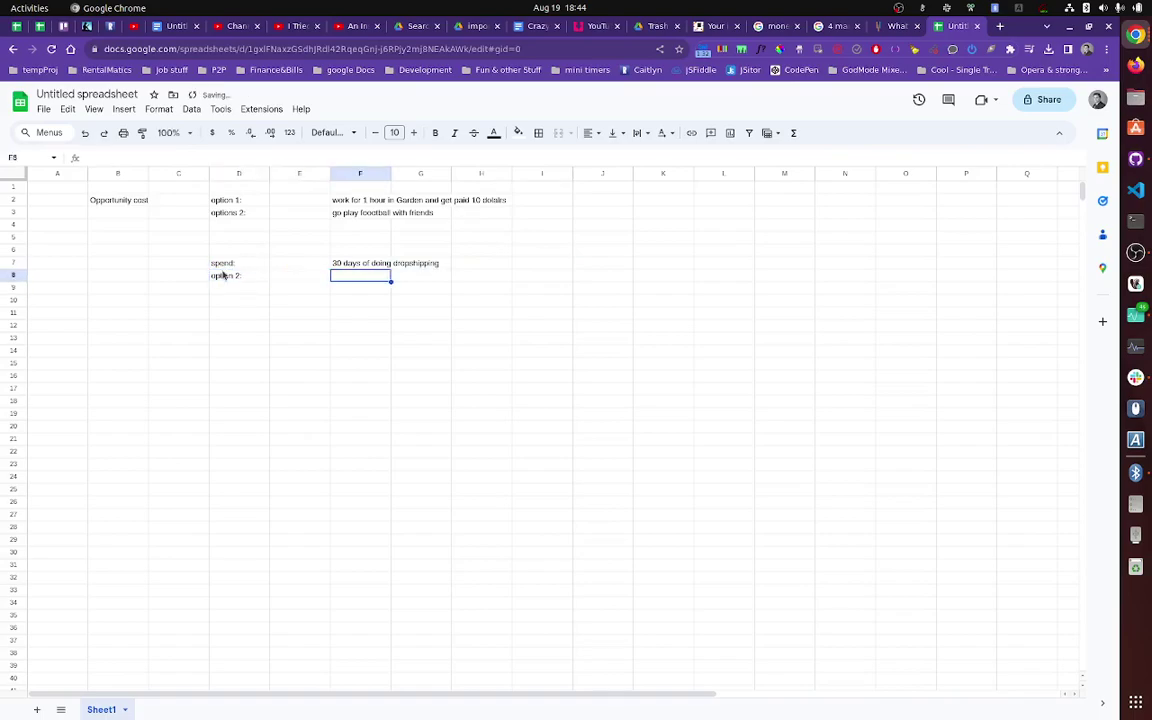
text(work in)
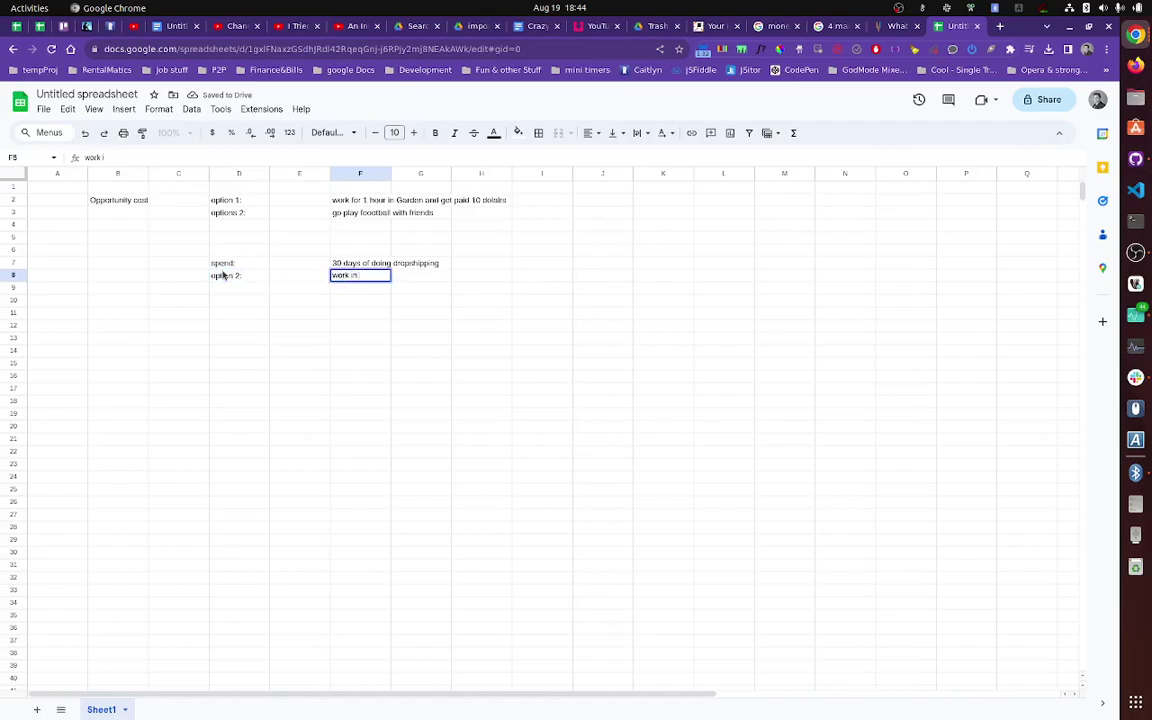
text( a Shop for minimum)
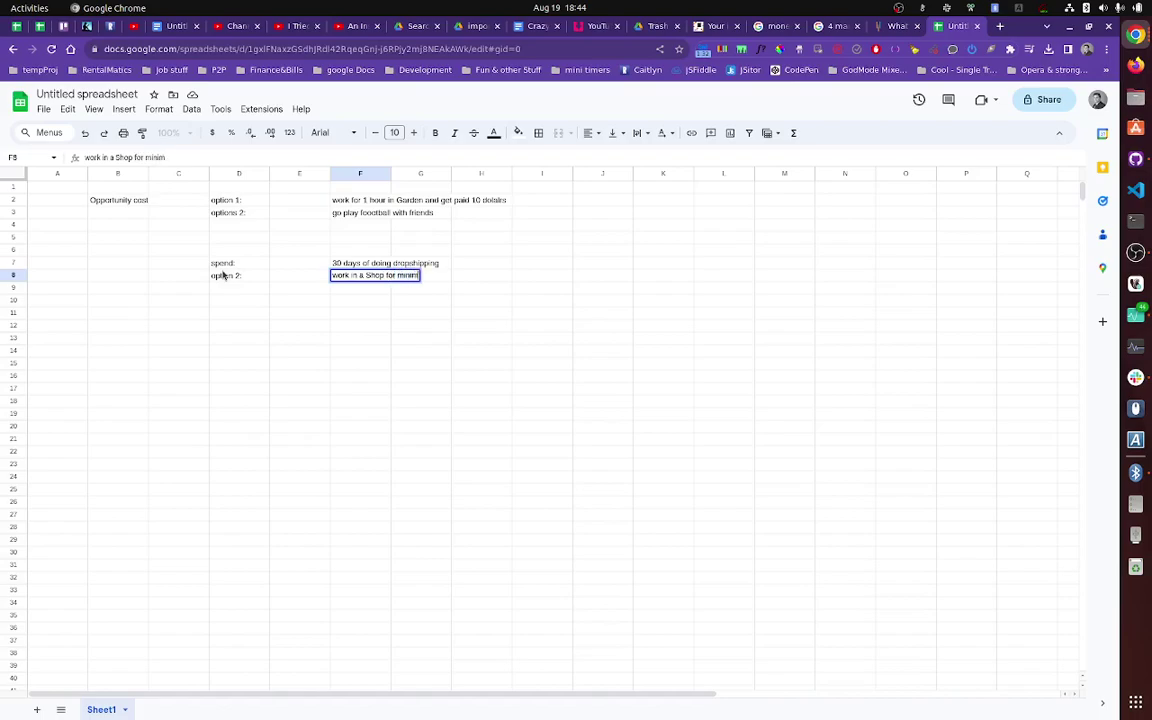
key(Tab)
- Enter the hourly wage "11 euro" in cell I8 beside the shop work description
key(Tab)
key(Tab)
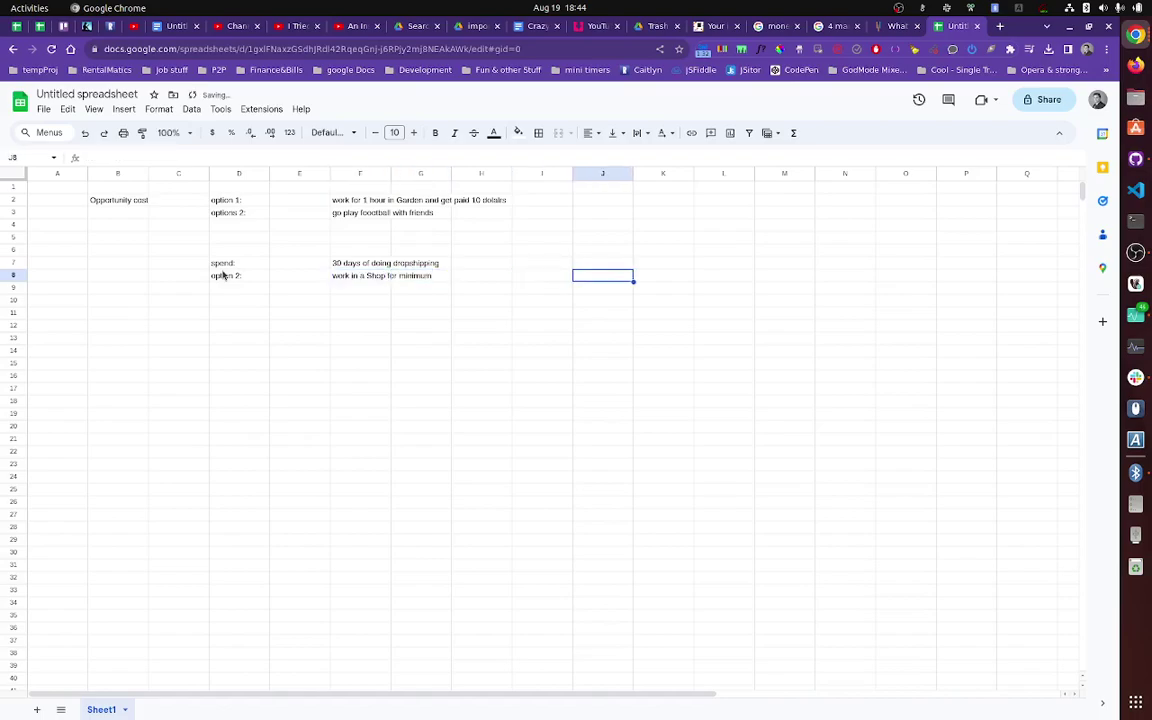
text(11)
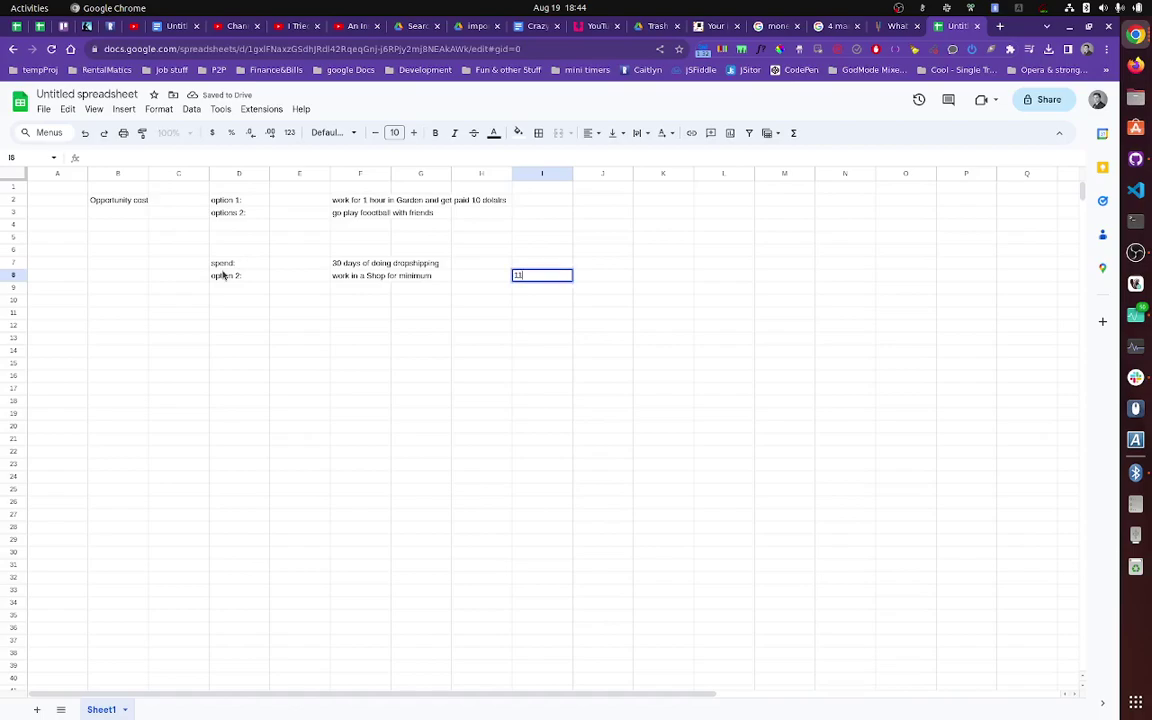
text( euro)
key(Tab)
- Calculate the shop work's 30-day earnings in cell K8 with the formula =11*8*30
key(Tab)
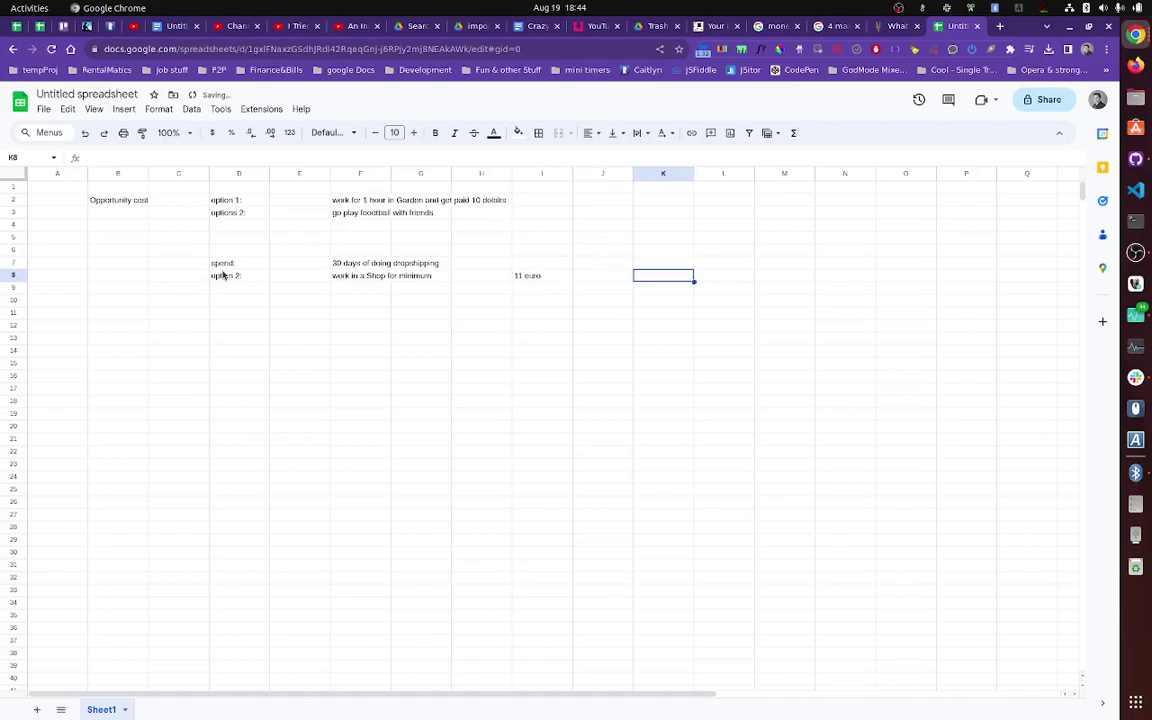
text(=)
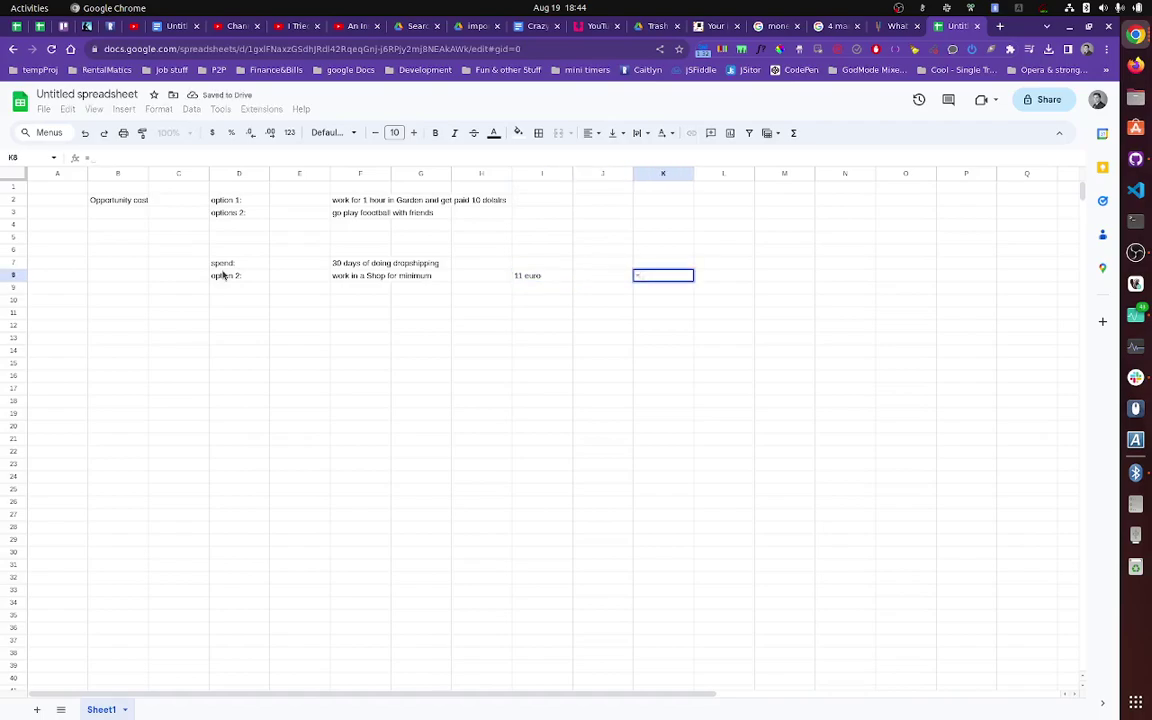
text(11)
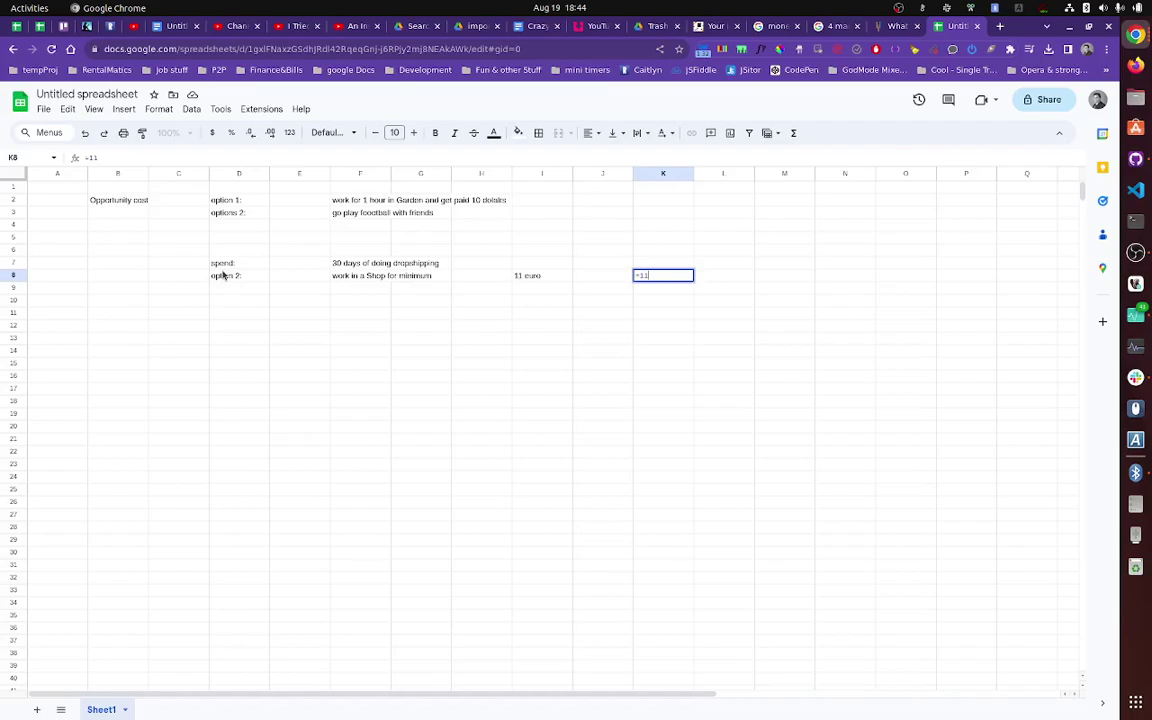
text(*8)
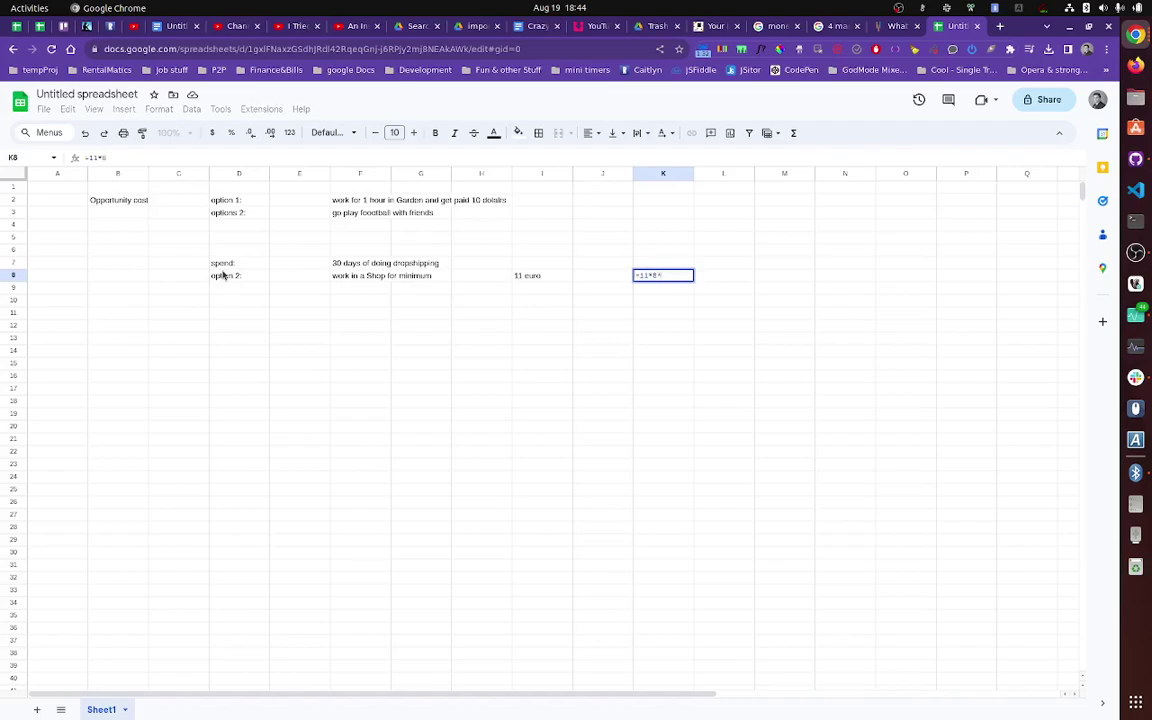
text(*30)
key(Return)
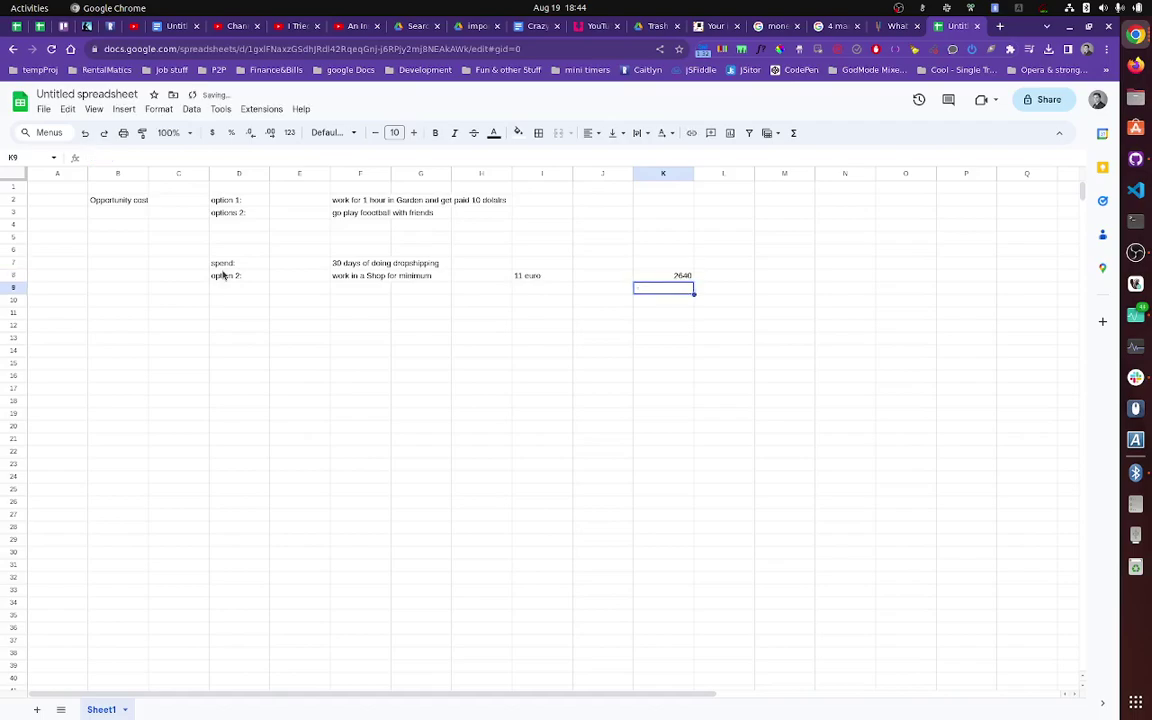
key(Up)
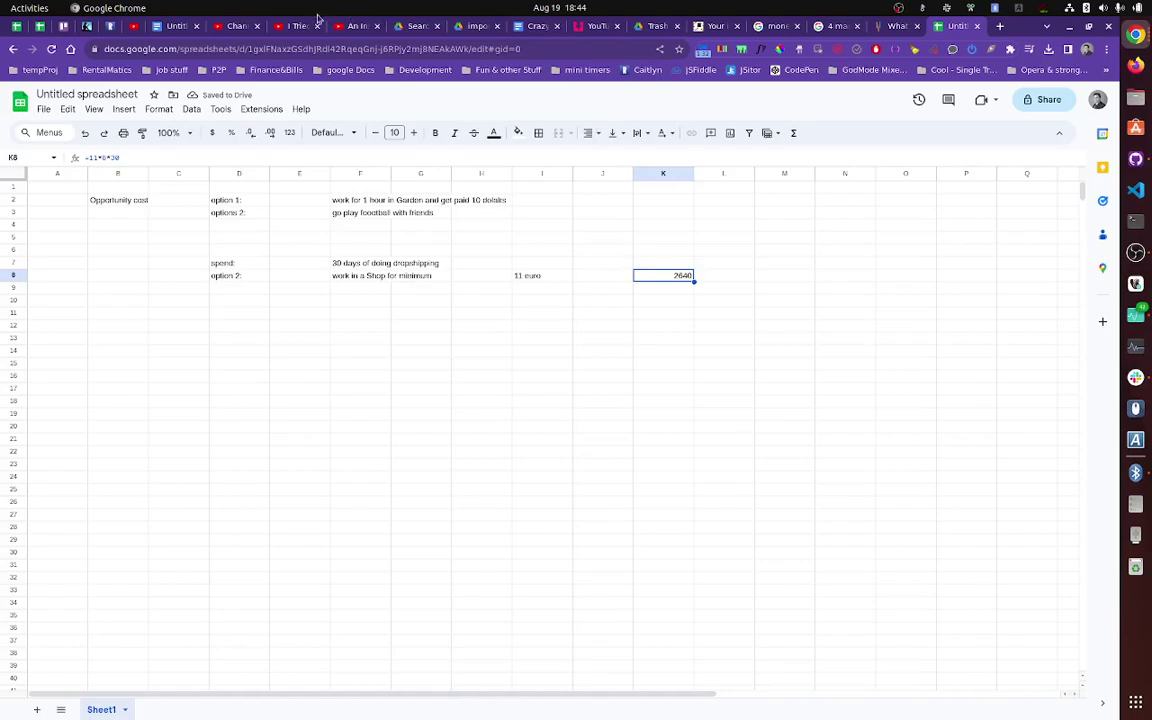
- Look up the expenses in the YouTube dropshipping video and enter 1305 in cell K9 of the spreadsheet
click(128, 26)
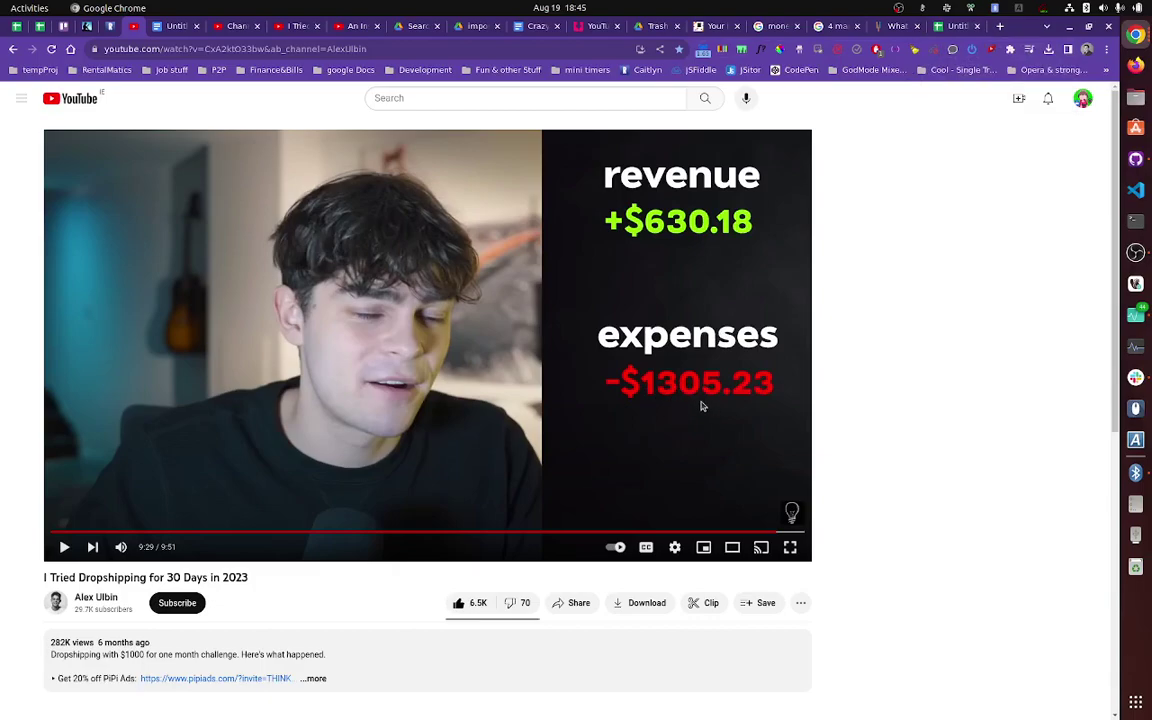
click(952, 26)
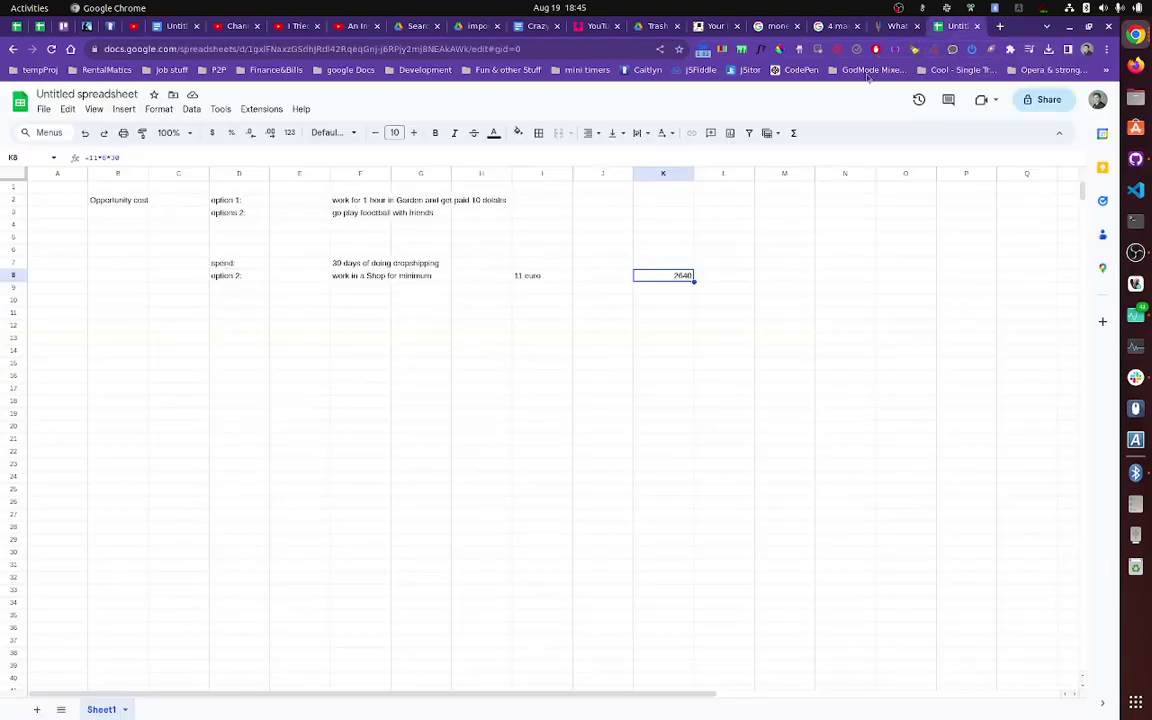
click(648, 292)
text(1)
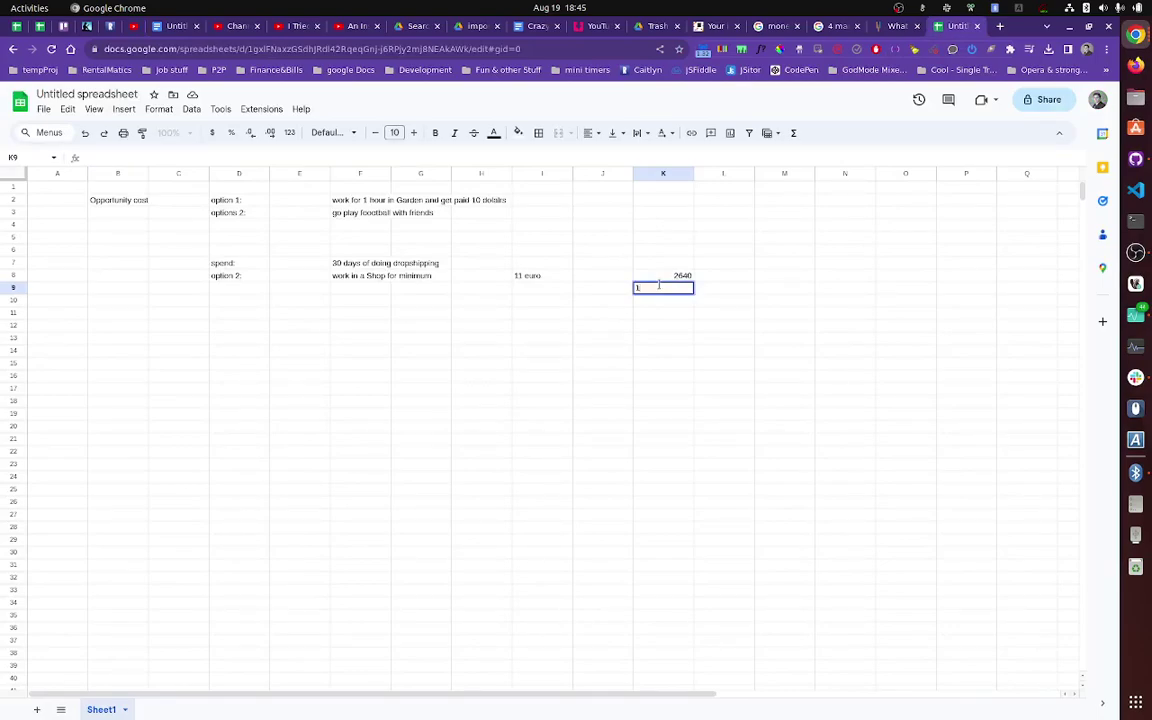
text(305)
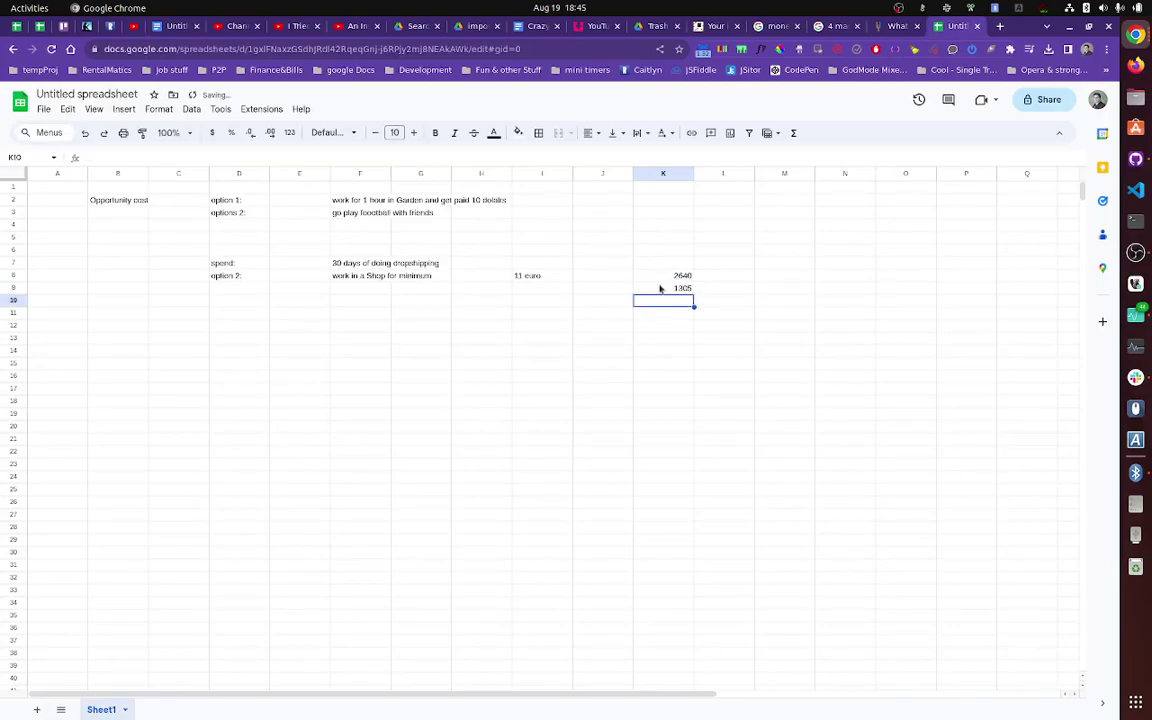
- Label cell K11 "expense:" and total K8:K9 in cell L11 with a SUM formula
key(Down)
text(expense)
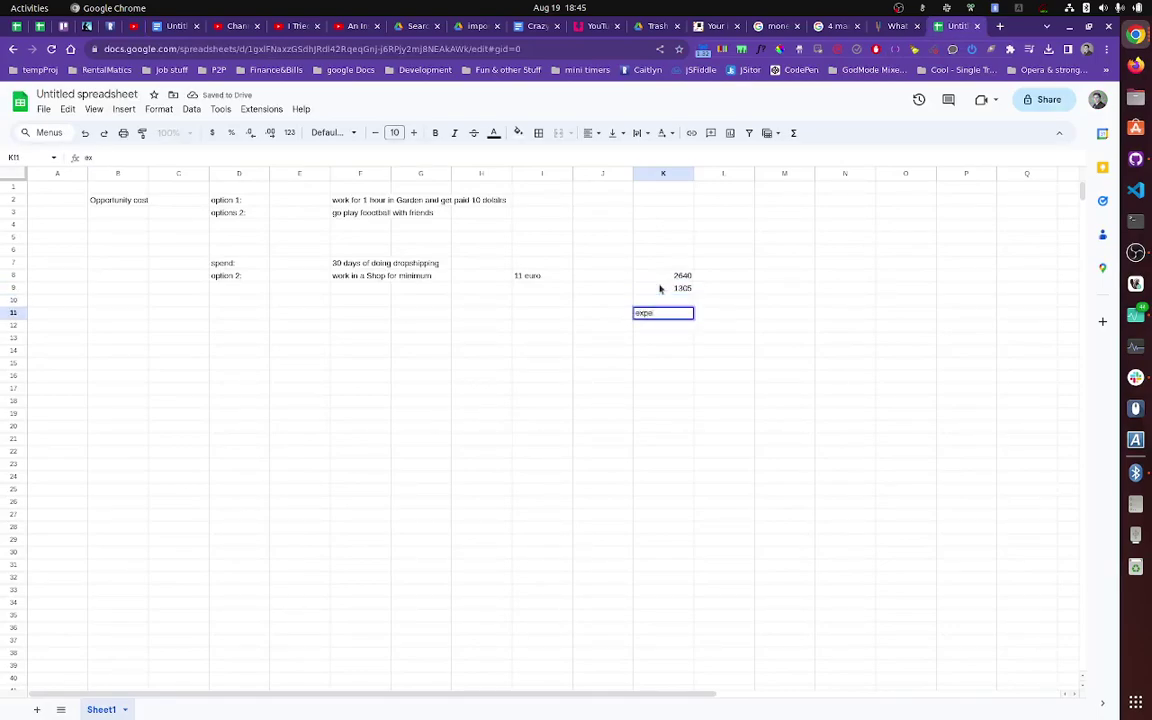
key(Tab)
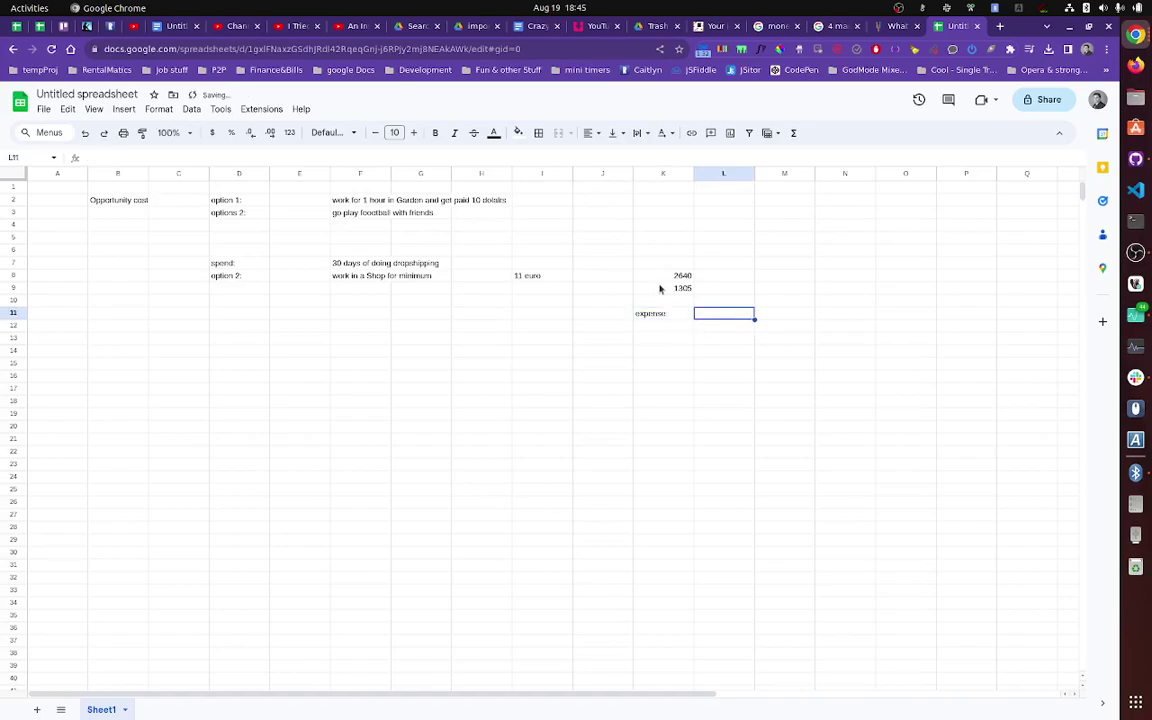
text(=)
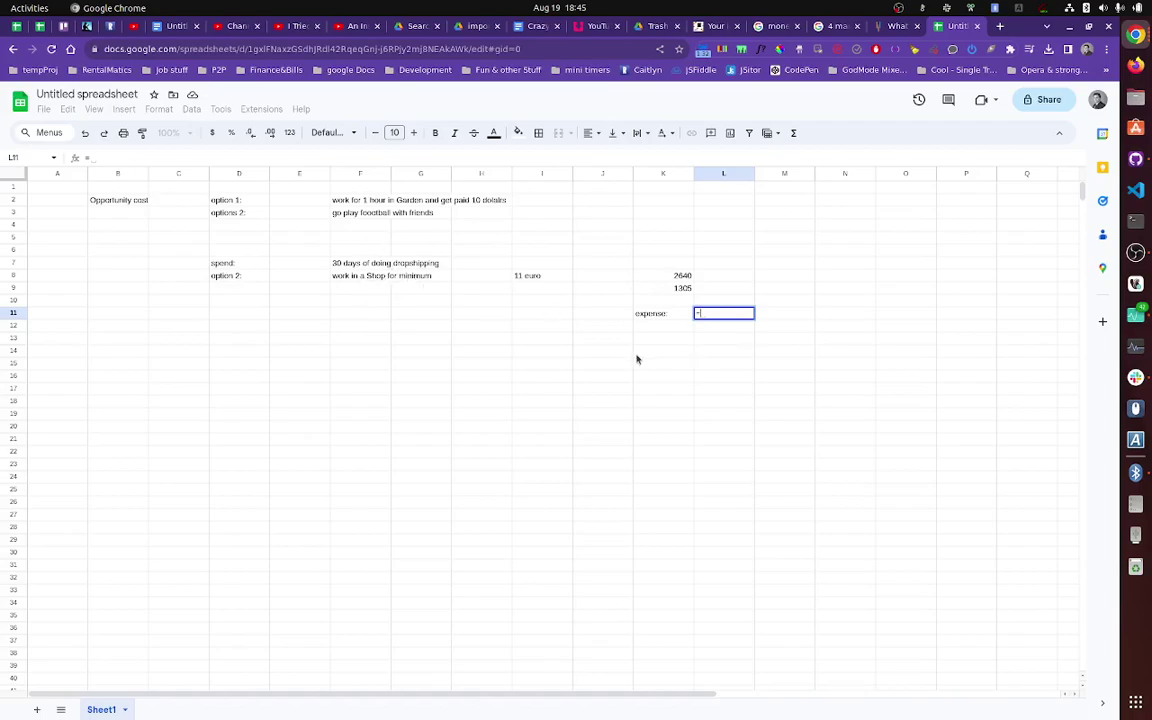
text(sum()
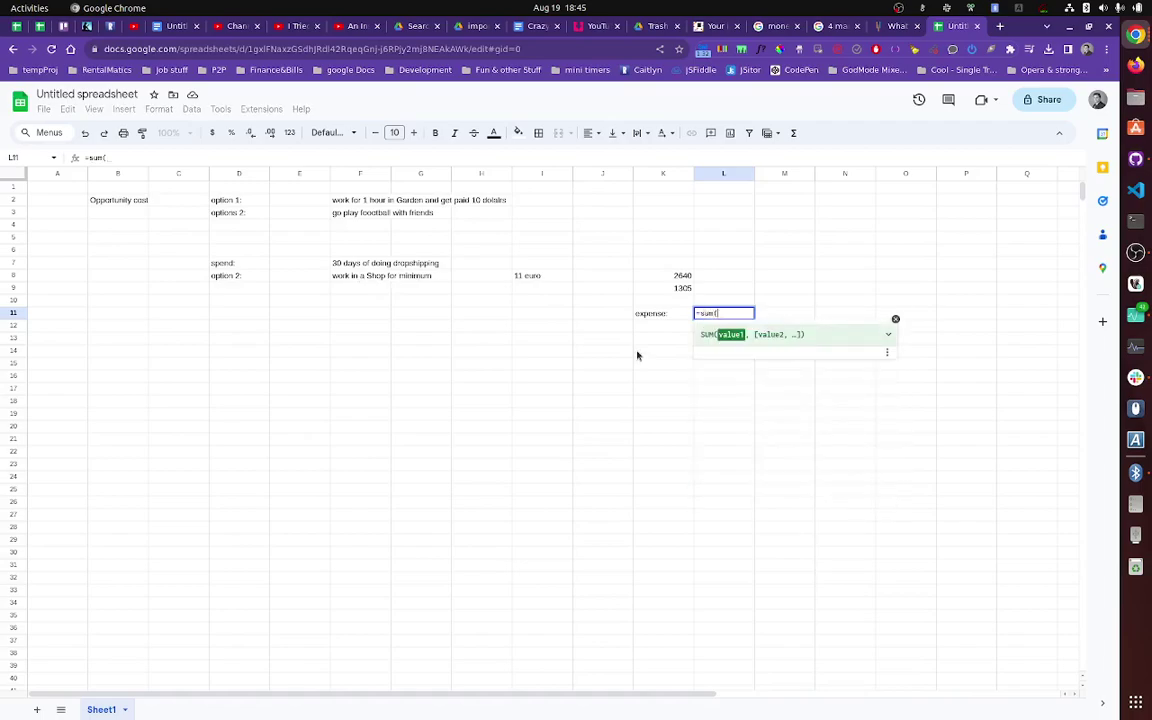
drag(661, 276, 661, 288)
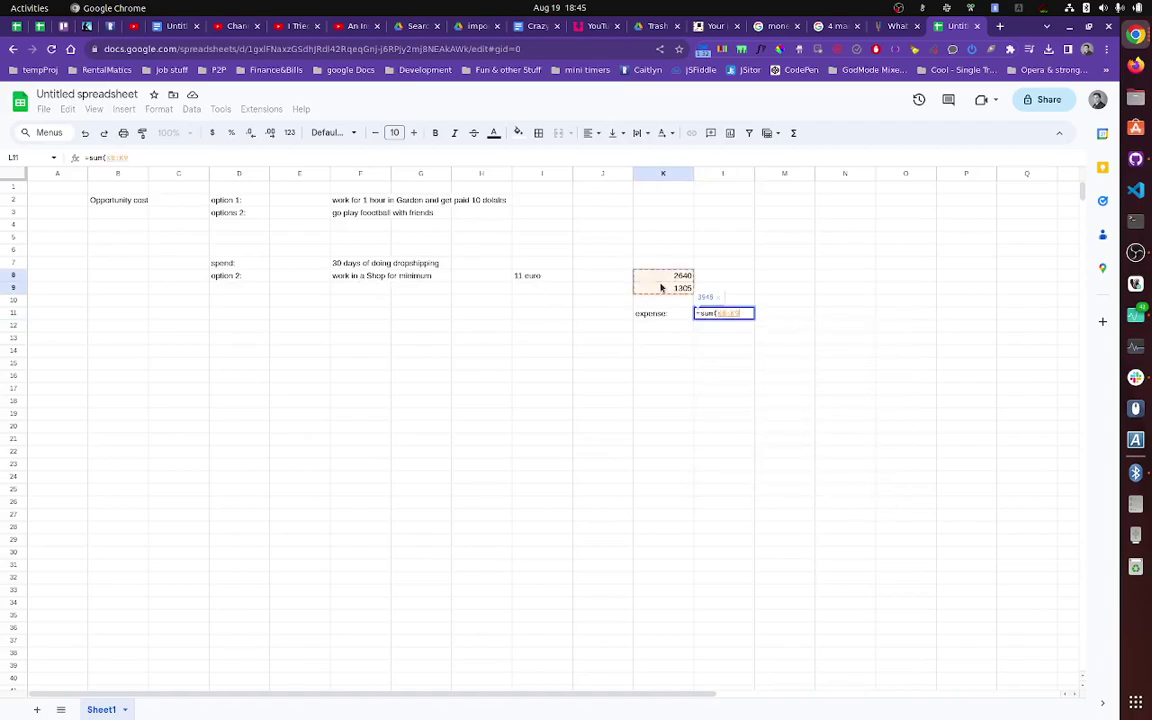
key(Return)
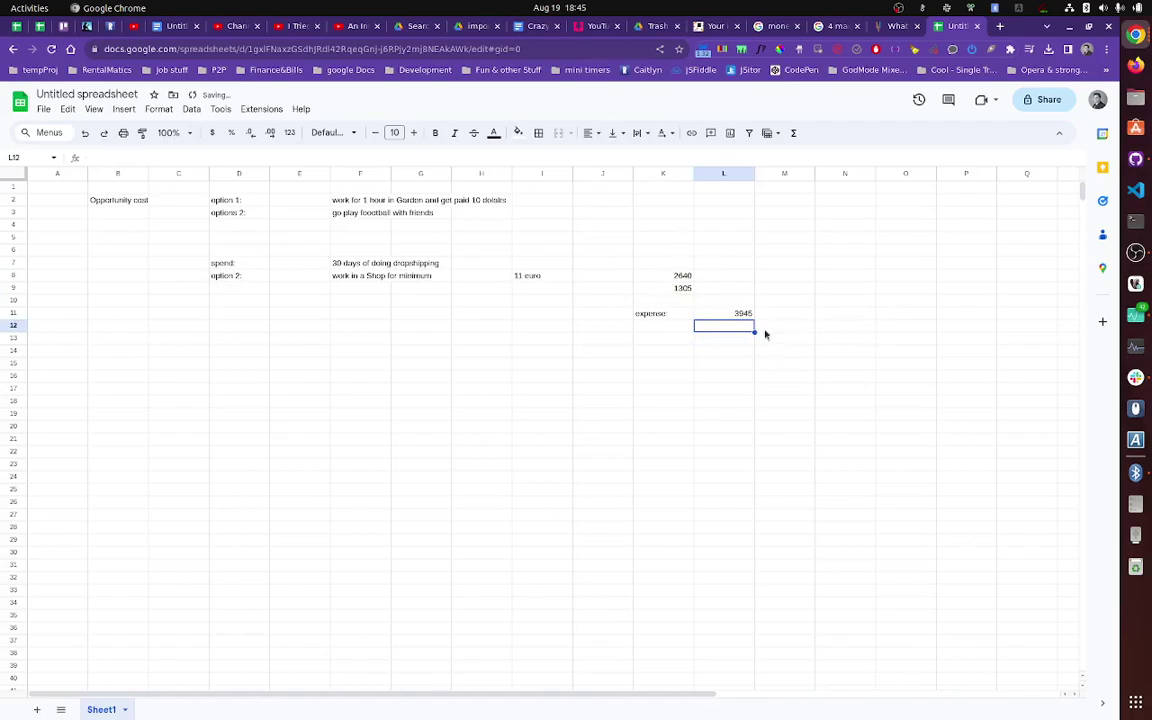
- Look up the revenue in the YouTube dropshipping video and enter 630 in cell L12 of the spreadsheet
key(ctrl+6)
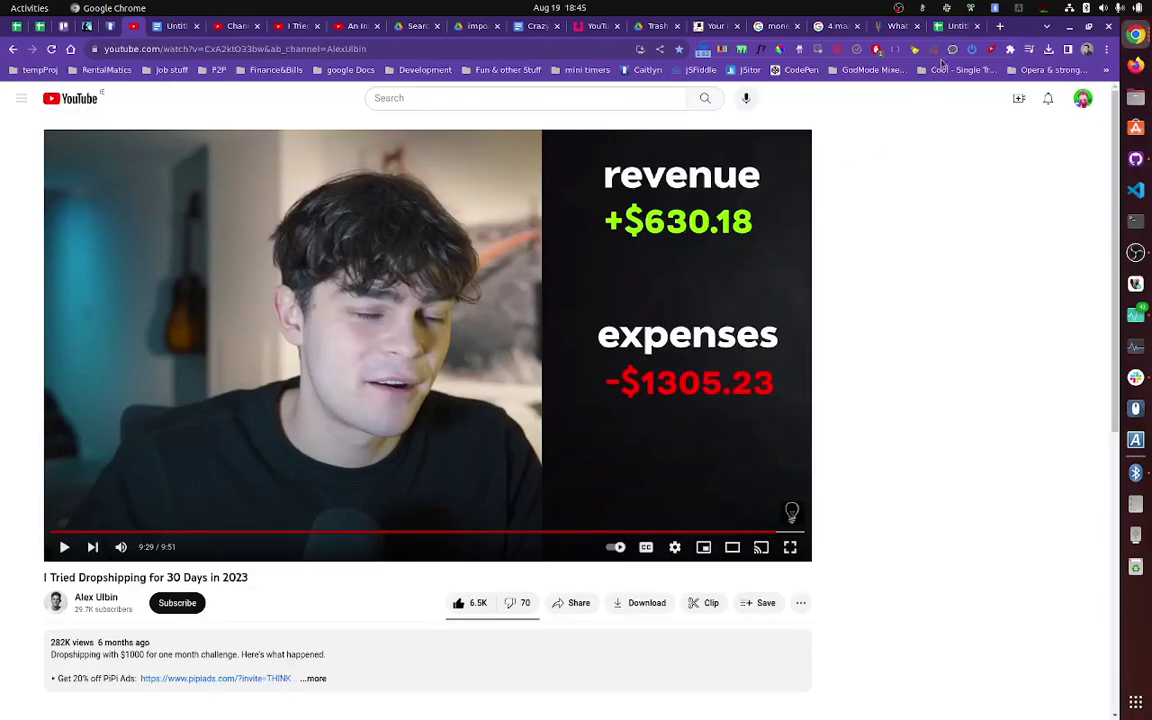
key(ctrl+9)
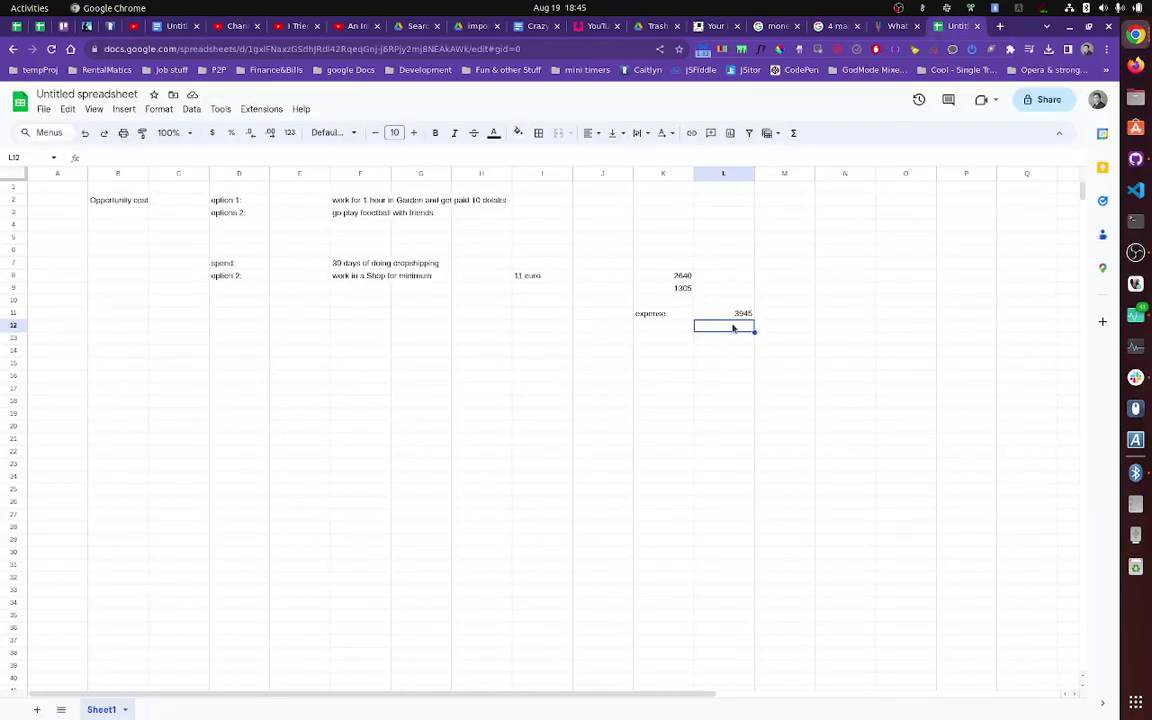
text(630.)
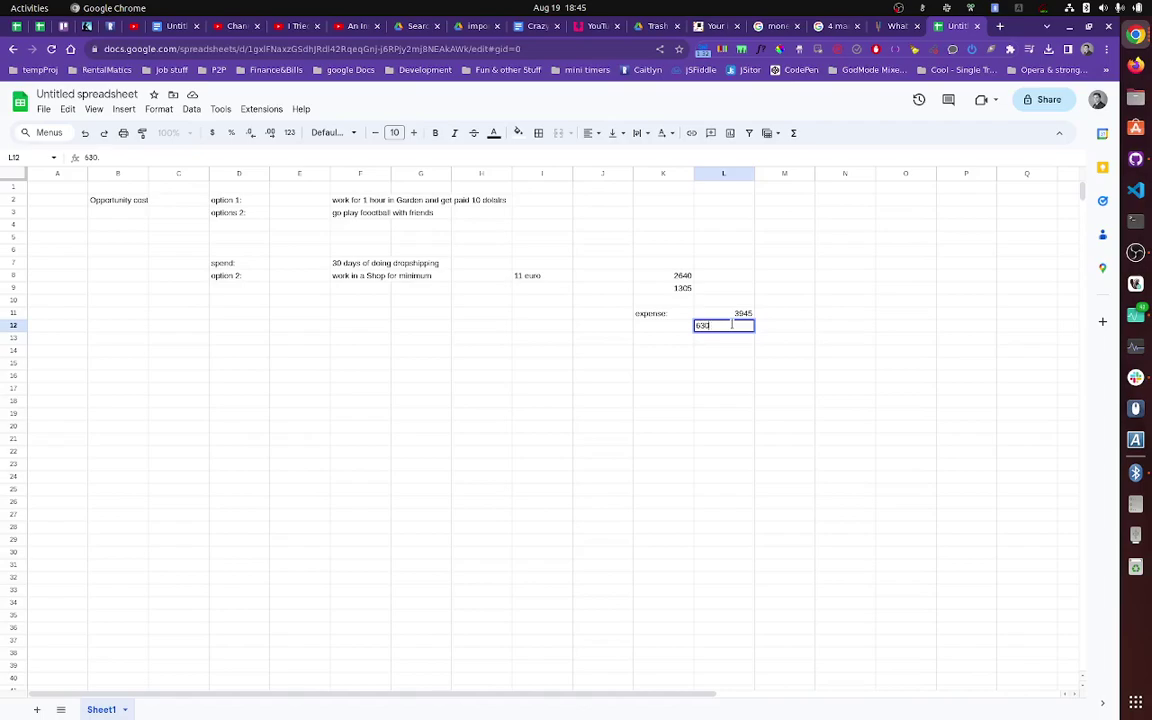
key(Return)
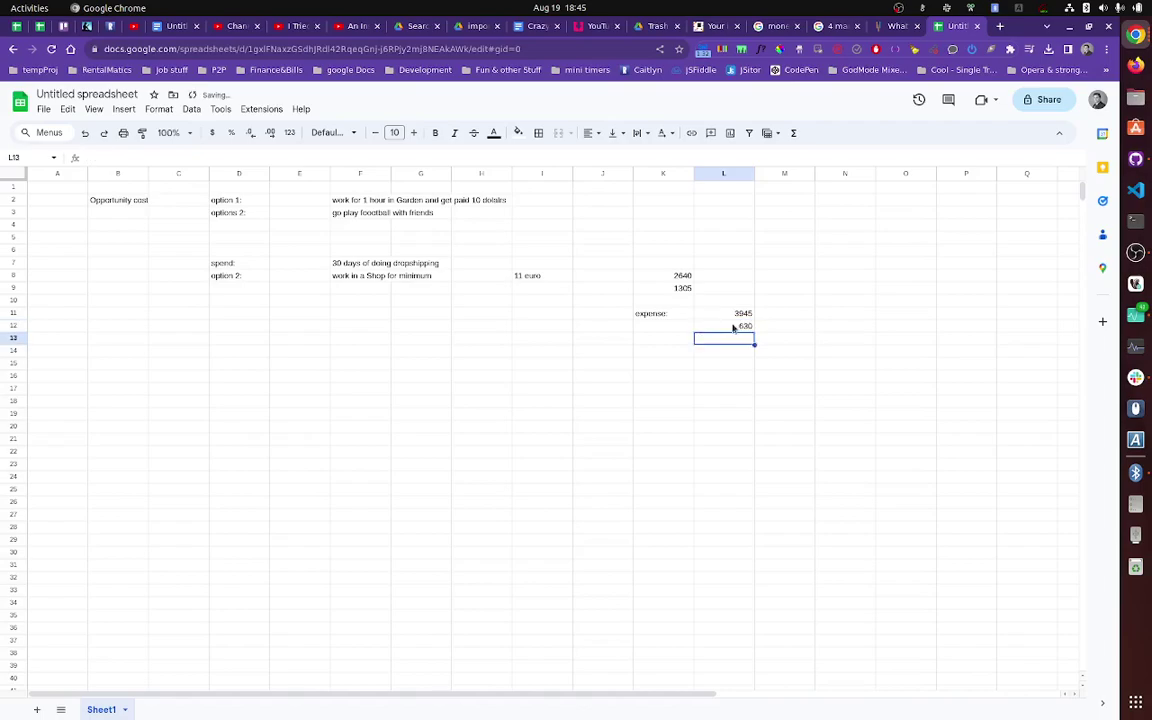
- Label cell L14 "cost:" below the expense and revenue figures
key(Down)
key(Down)
key(Up)
text(cost)
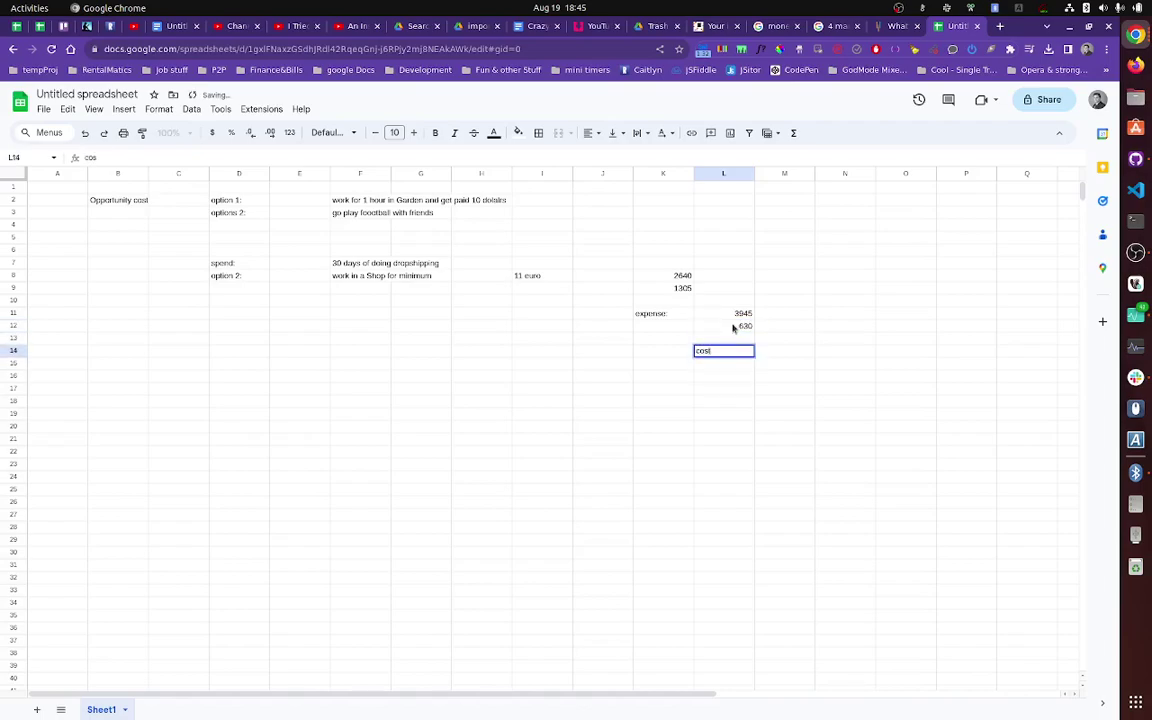
text(:)
key(Tab)
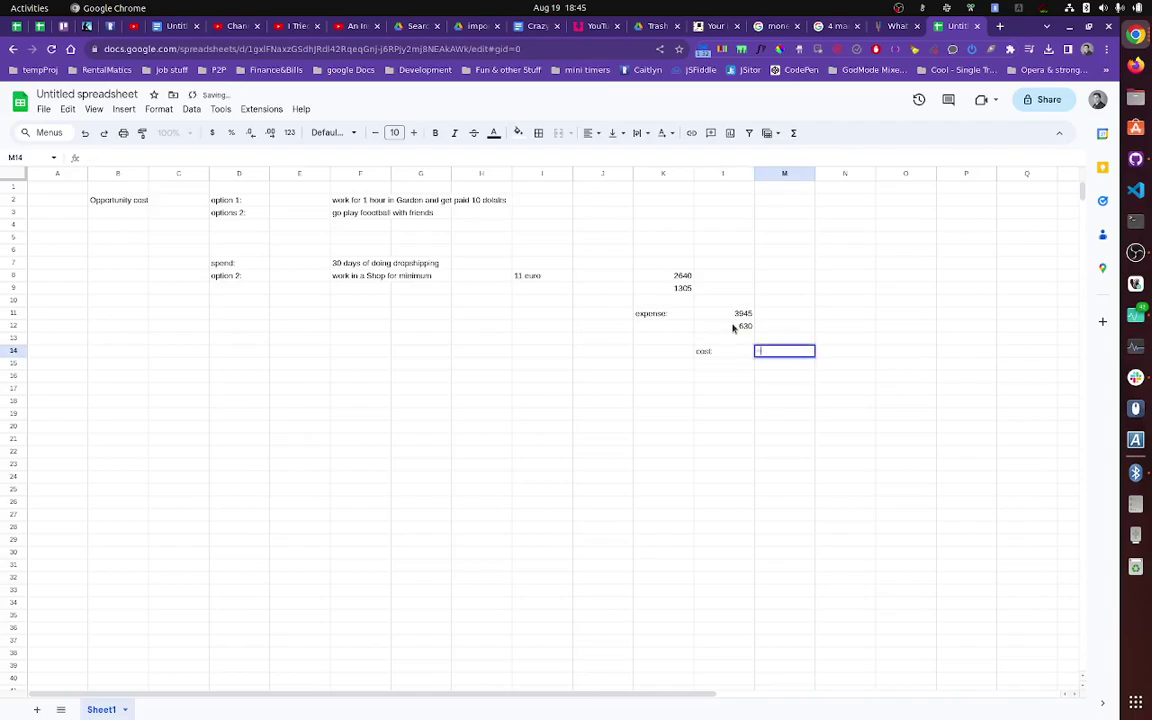
- Calculate the cost in cell M14 by subtracting the revenue from the expenses with =L11-L12
text(=L10)
click(730, 313)
text(-)
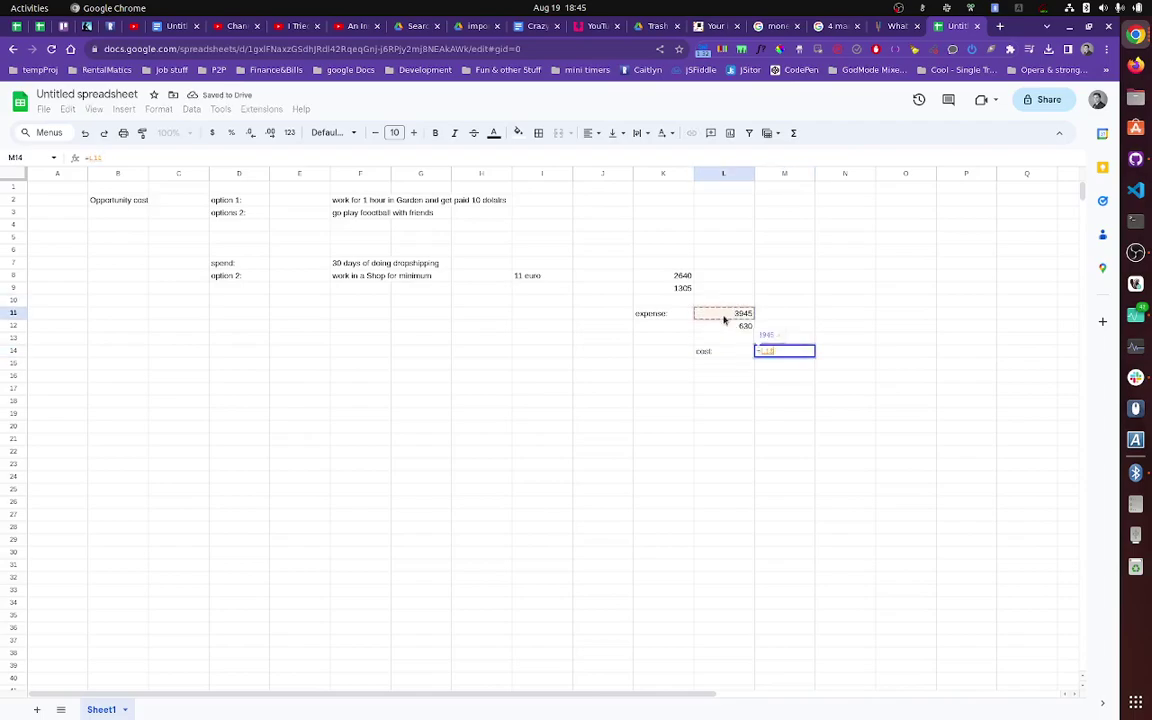
click(717, 326)
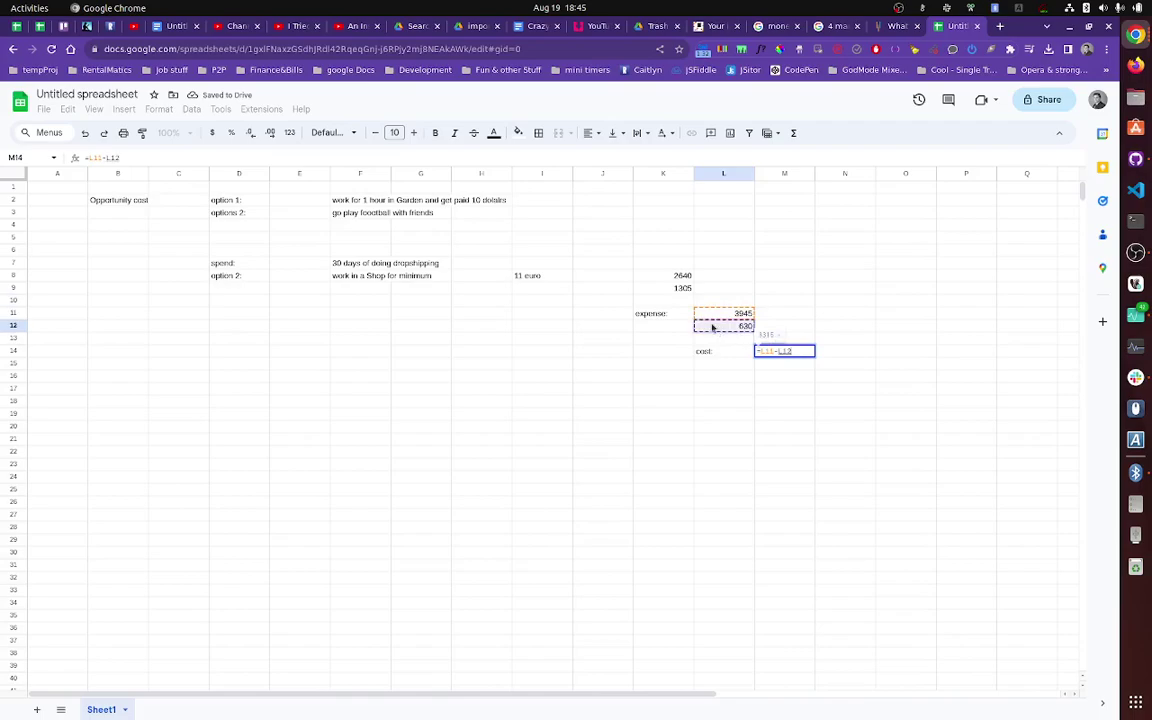
key(Return)
key(Up)
key(Right)
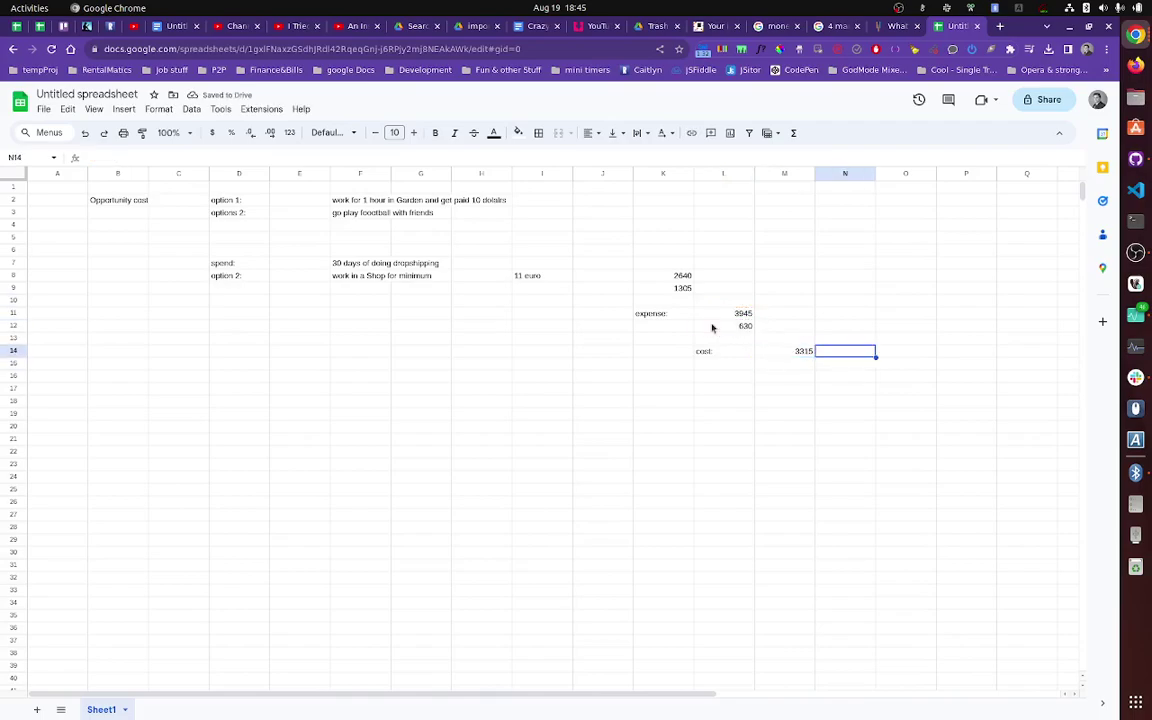
key(Left)
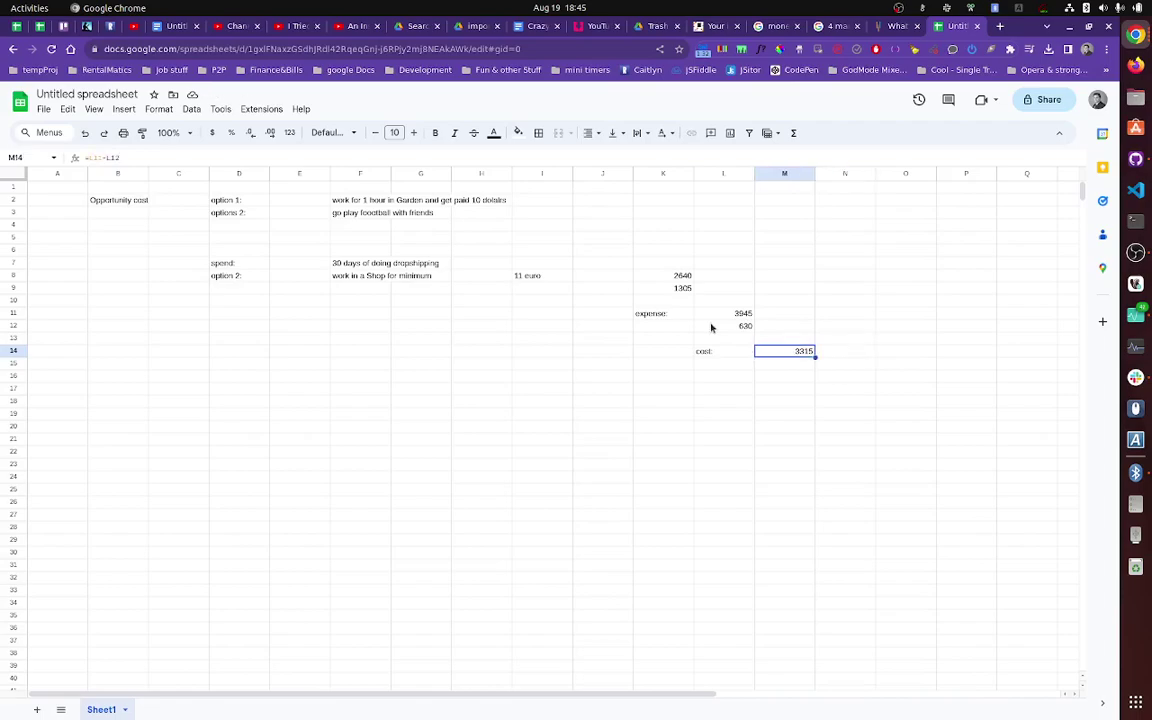
key(Left)
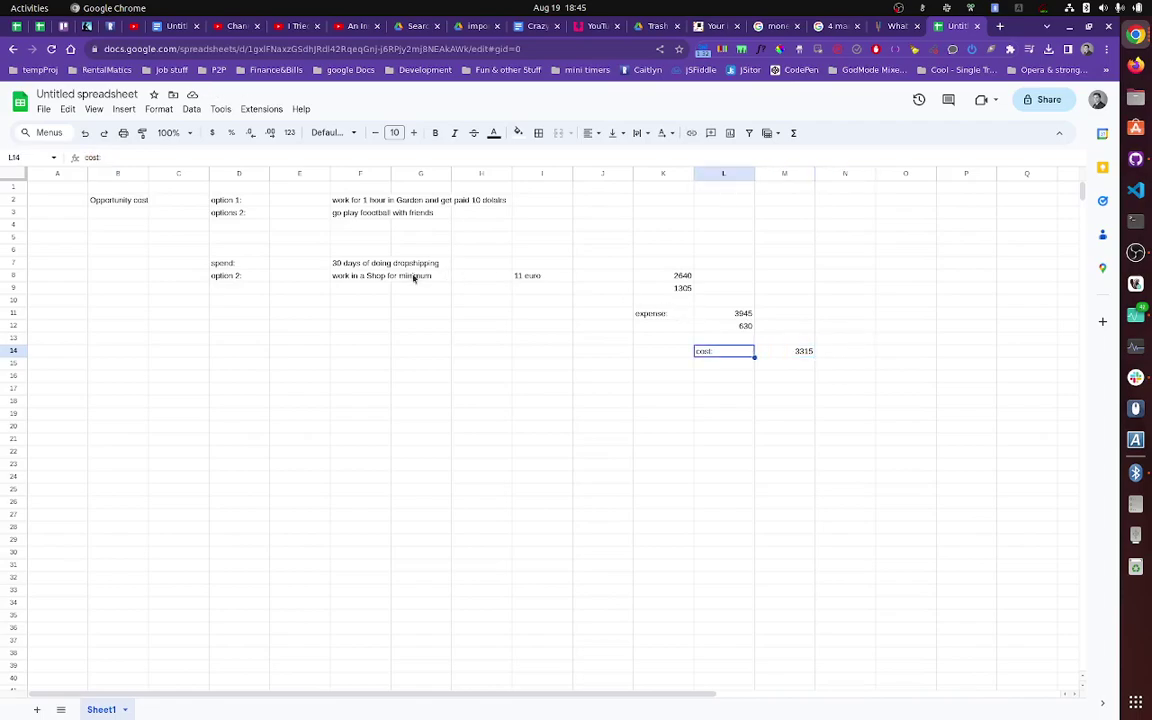
- Replace the "cost:" label in cell L14 with "Profit:"
click(367, 280)
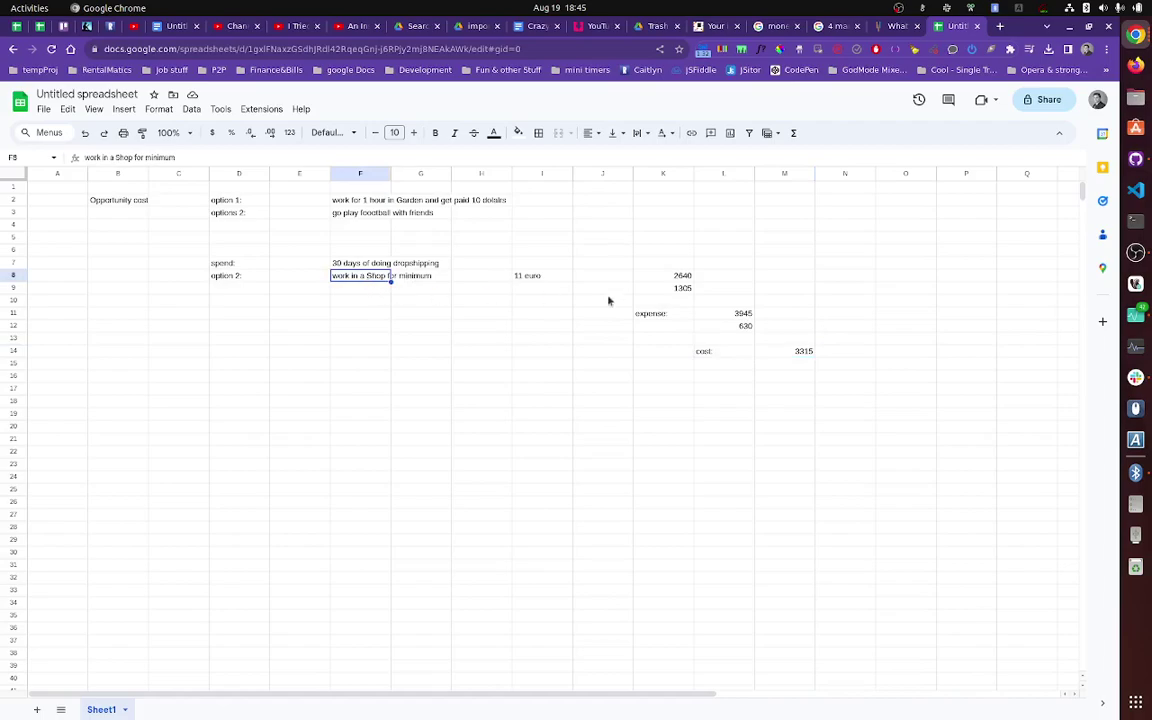
click(702, 340)
click(702, 352)
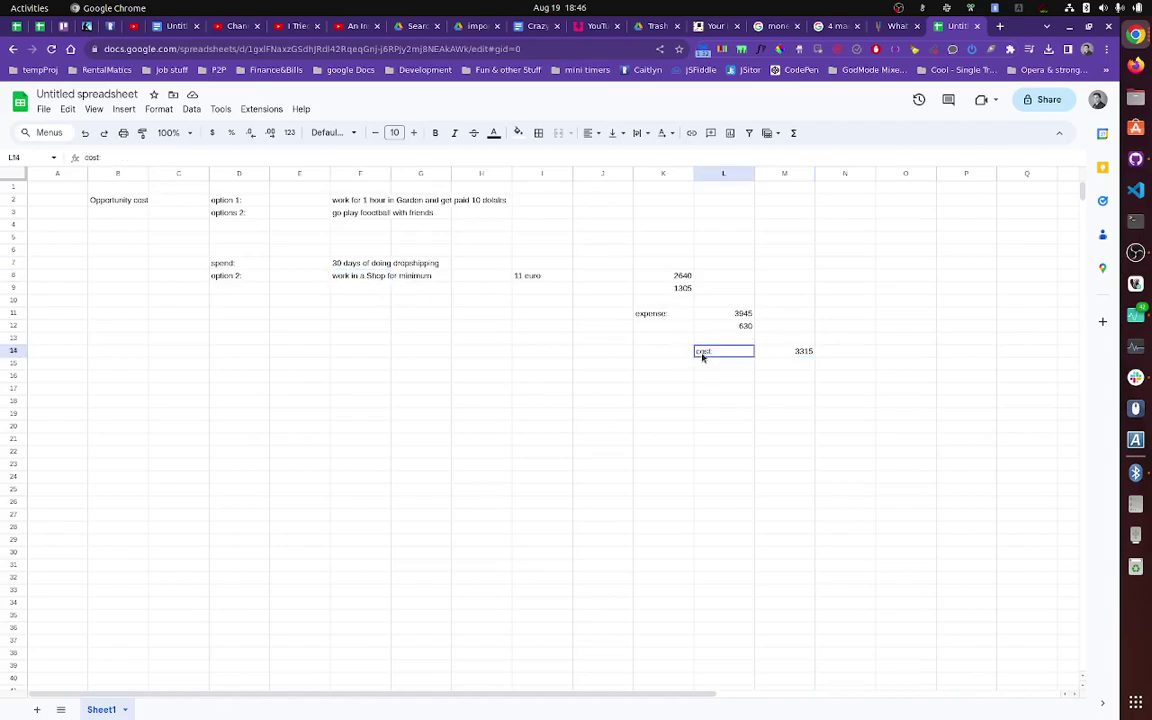
text(Profit:)
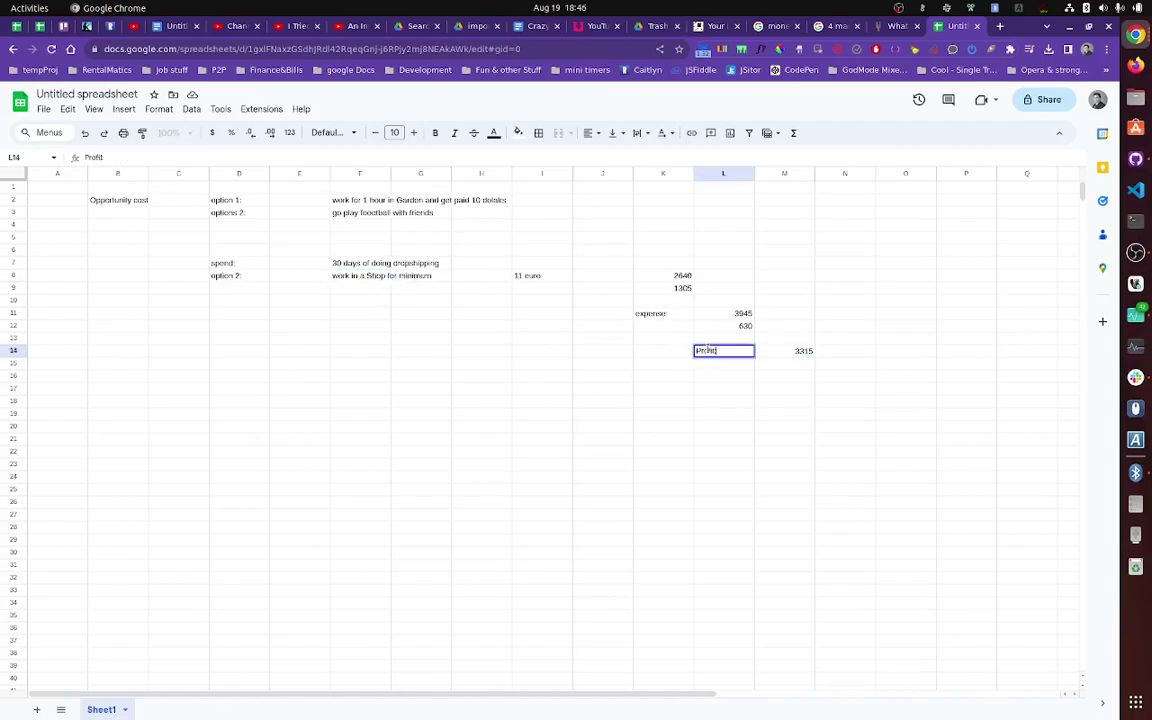
key(Return)
- Bring the expense total into cell L18 with the reference =L11
click(747, 313)
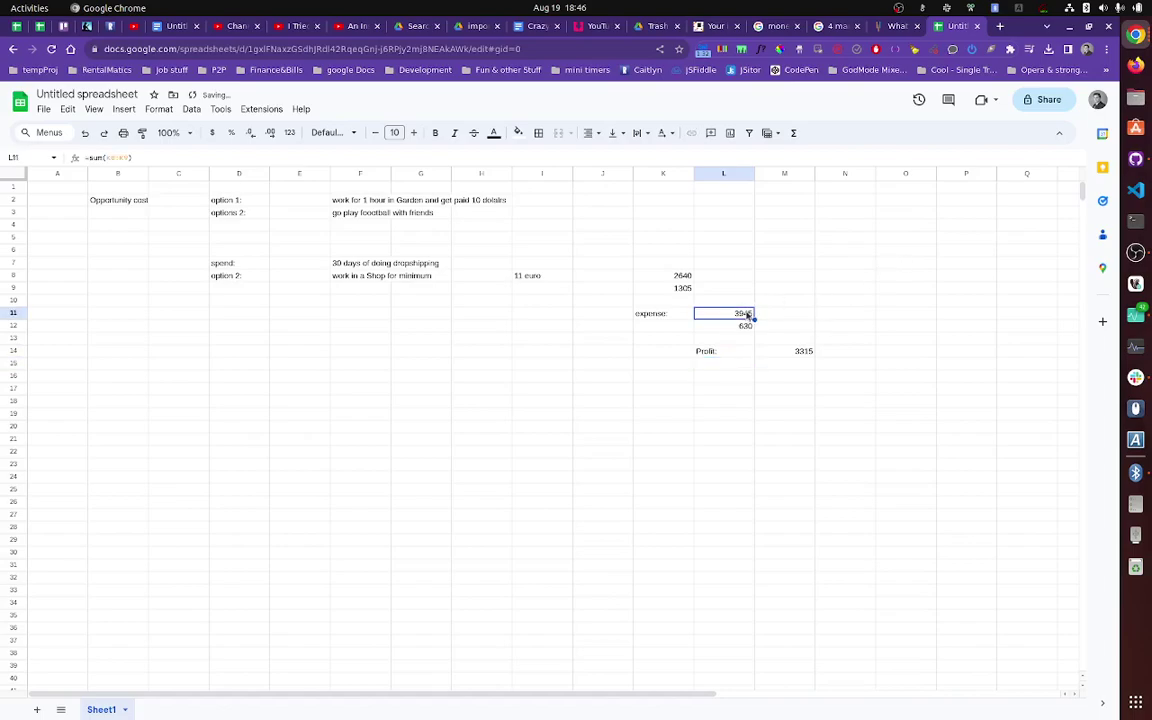
key(ctrl+c)
click(728, 402)
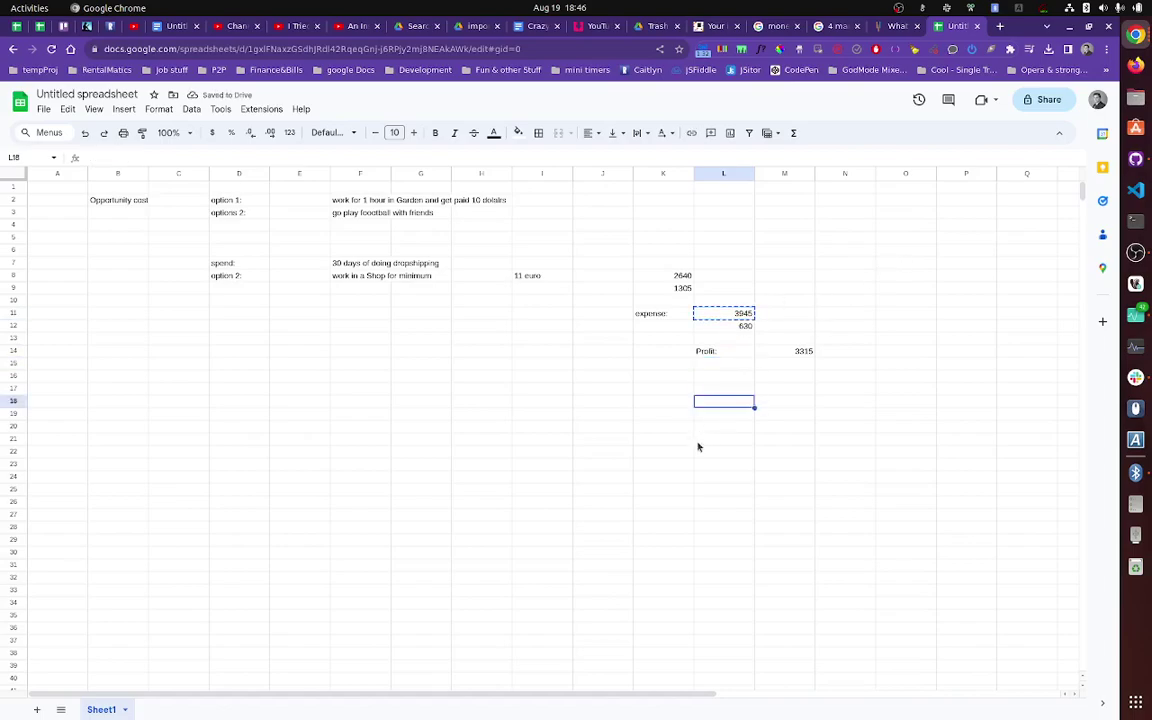
key(ctrl+v)
text(=)
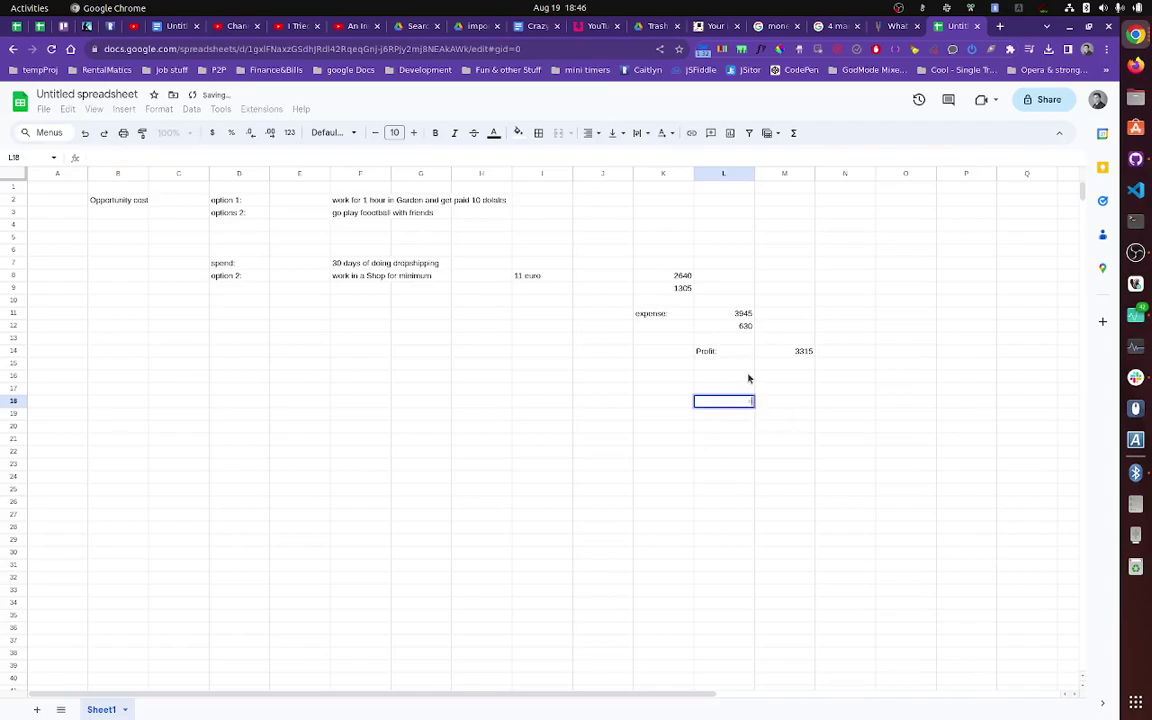
click(733, 314)
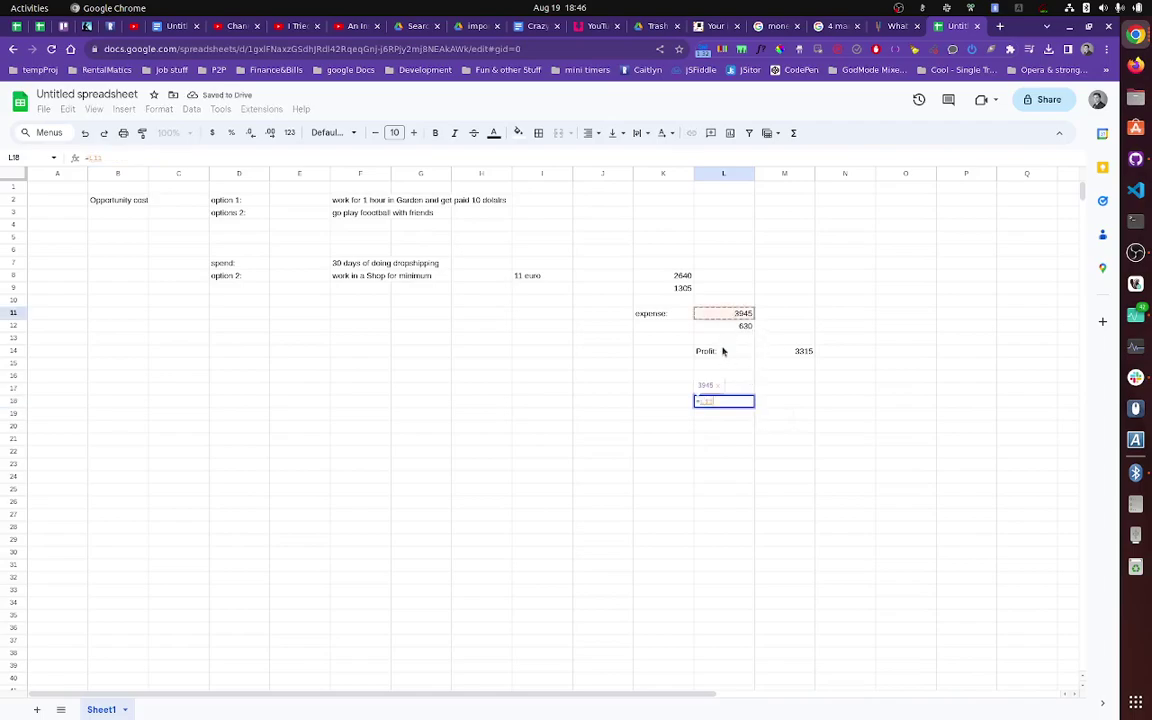
key(Return)
- Calculate 10% of the L18 amount in cell M18 with =L18*.1
key(Up)
key(Right)
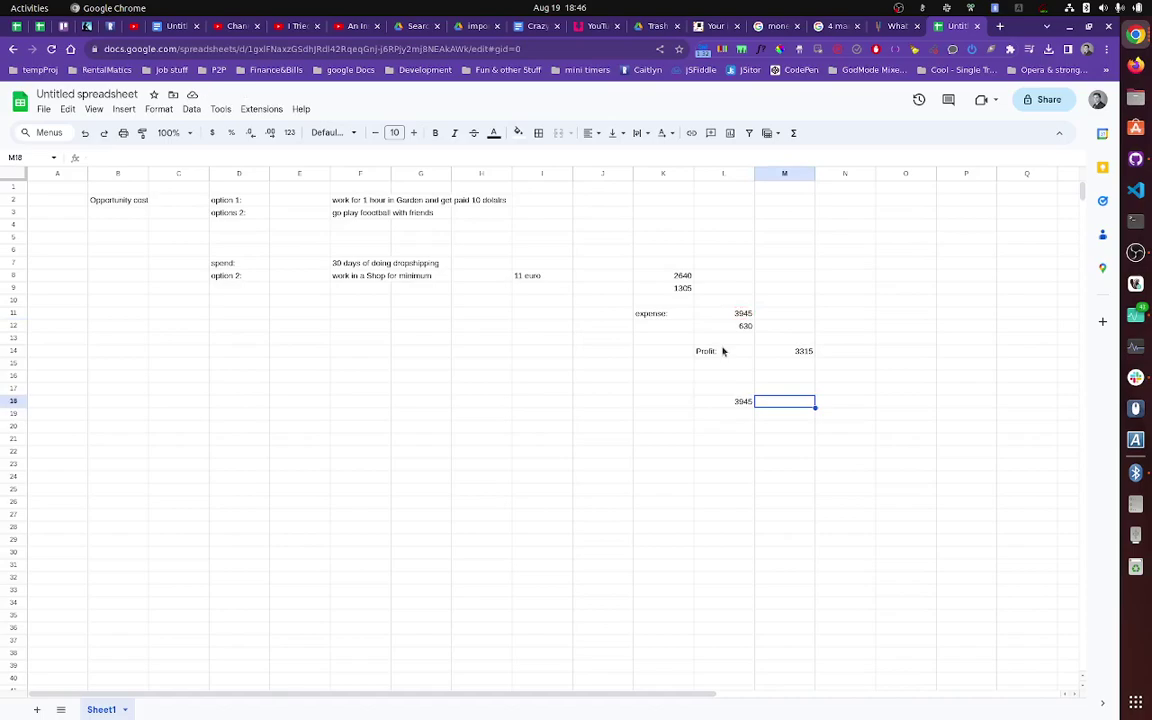
text(=)
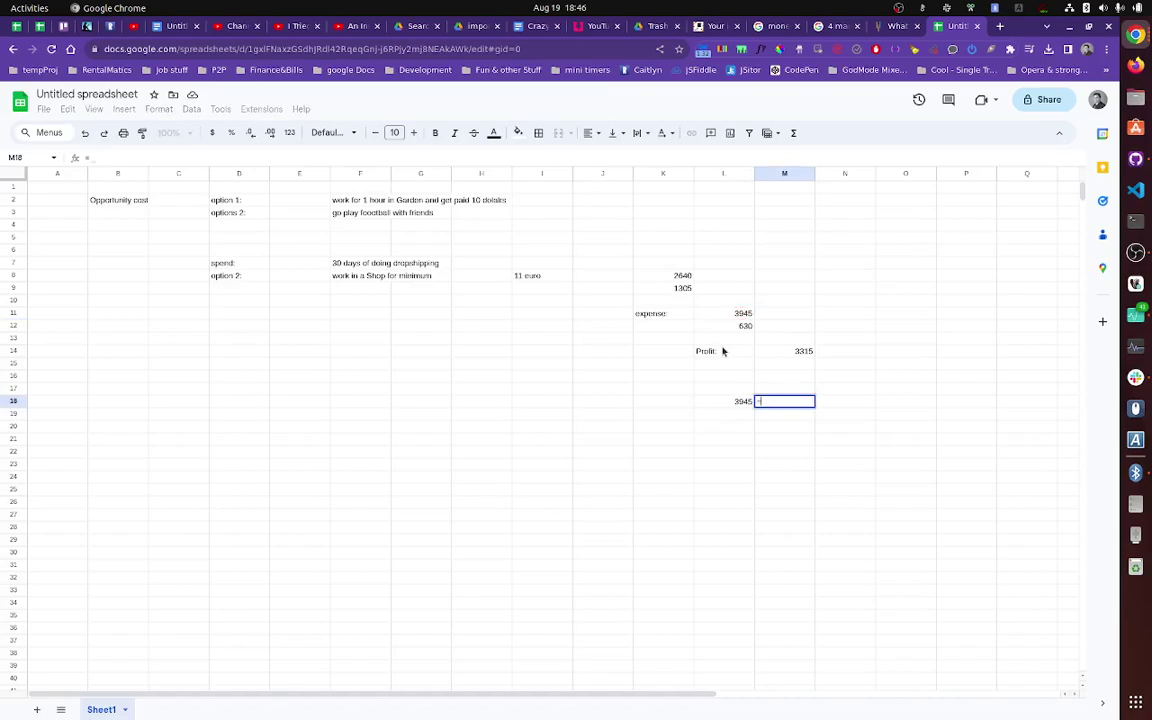
click(722, 402)
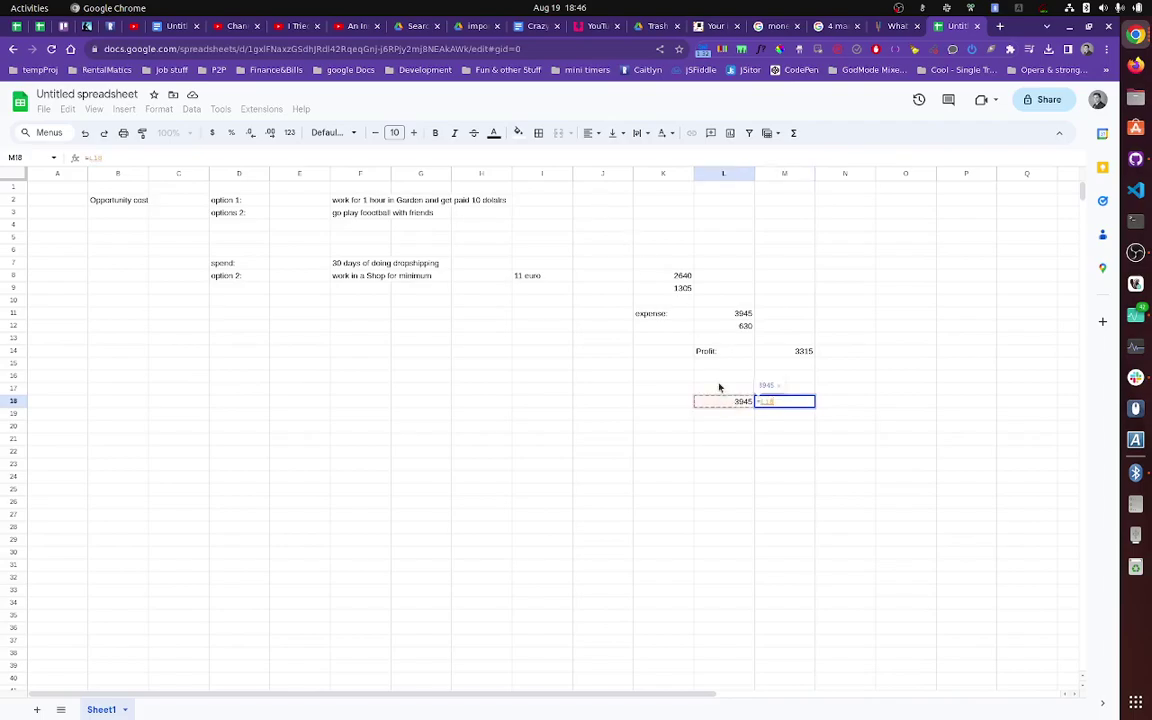
text(*.1)
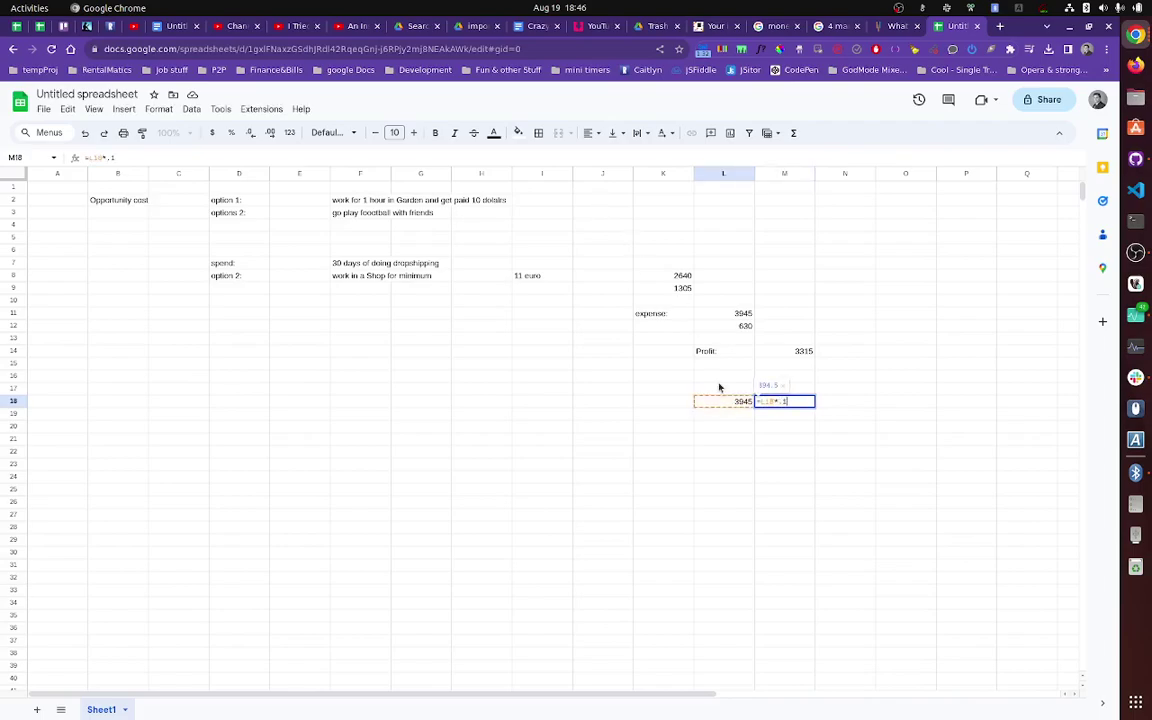
key(Return)
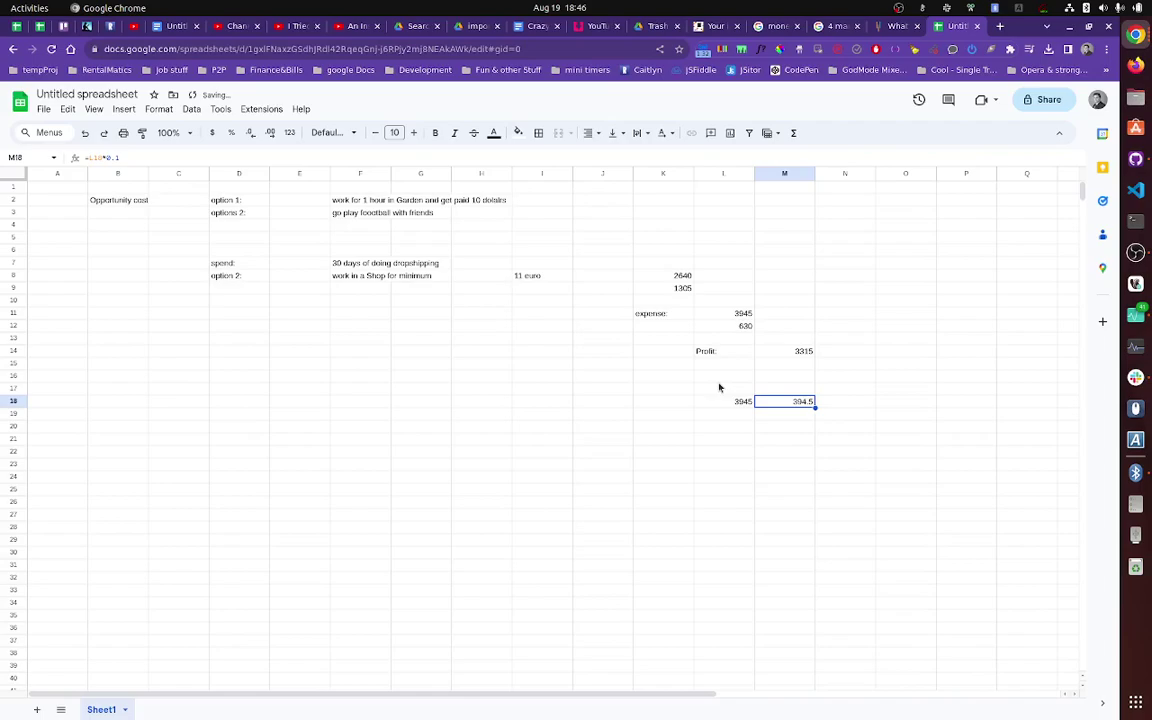
- Change the formula in cell M18 to =L18*1.1 so it adds 10% growth to the L18 amount
text(=)
click(740, 402)
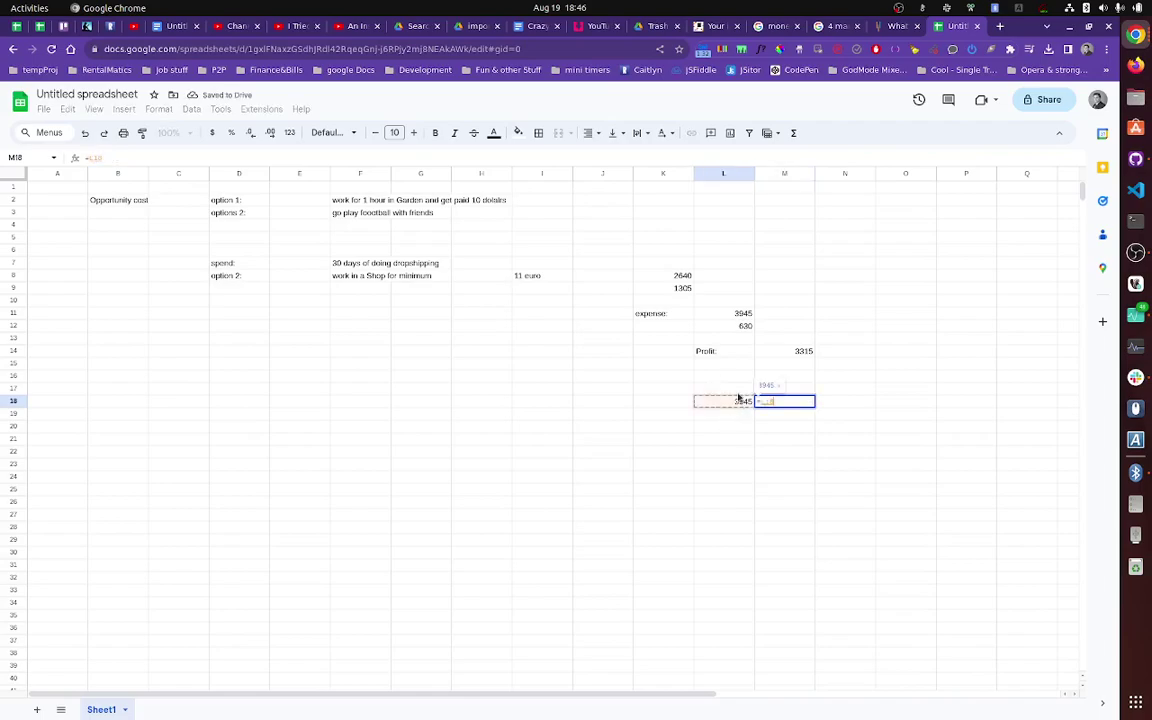
text(*1.1)
key(Return)
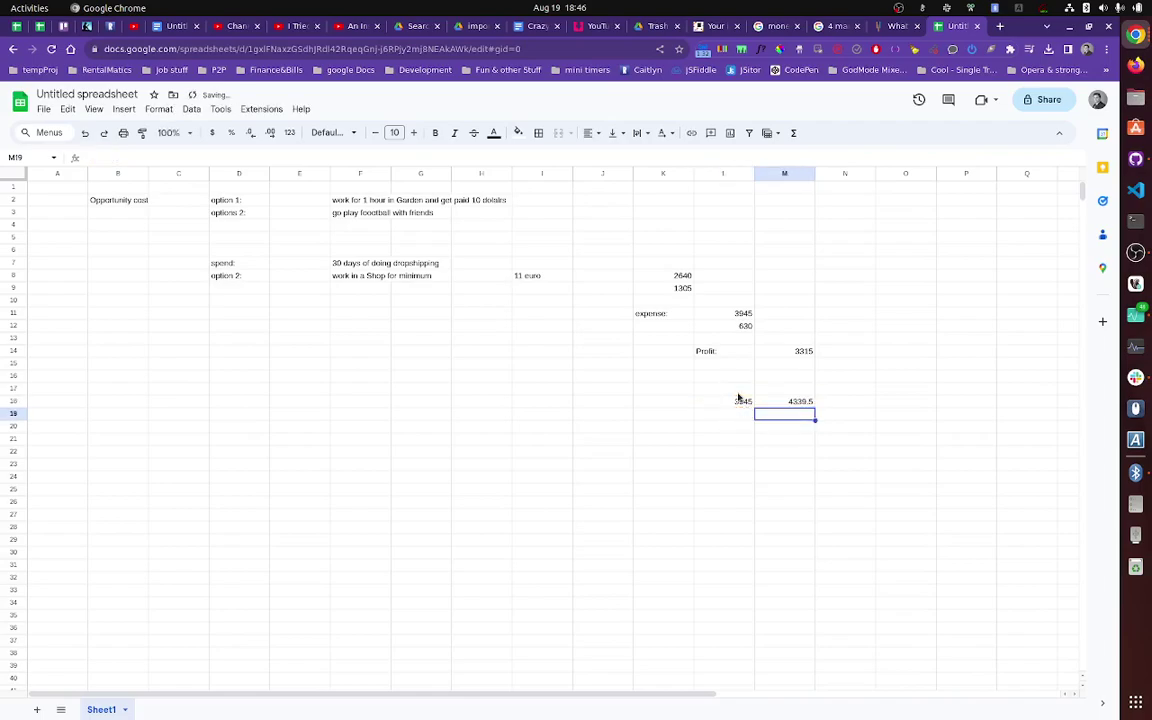
click(796, 402)
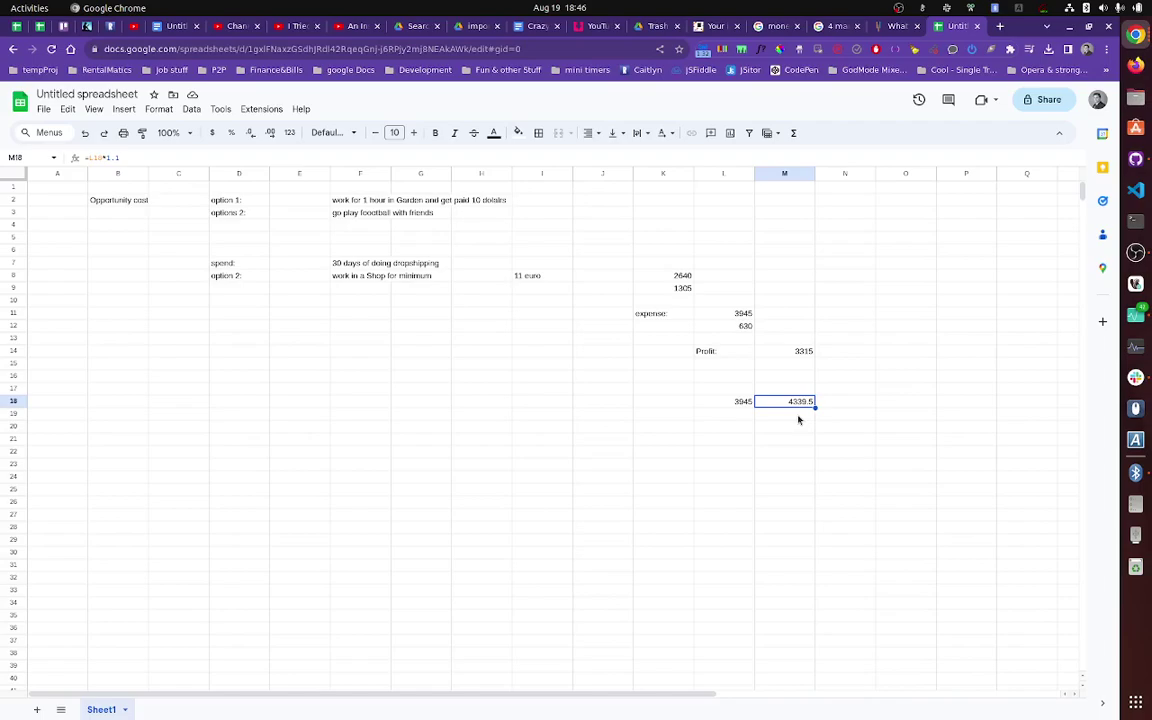
- Compare the revenue and expenses shown in the dropshipping video with the hourly wage and 10% growth cells in the spreadsheet
click(128, 27)
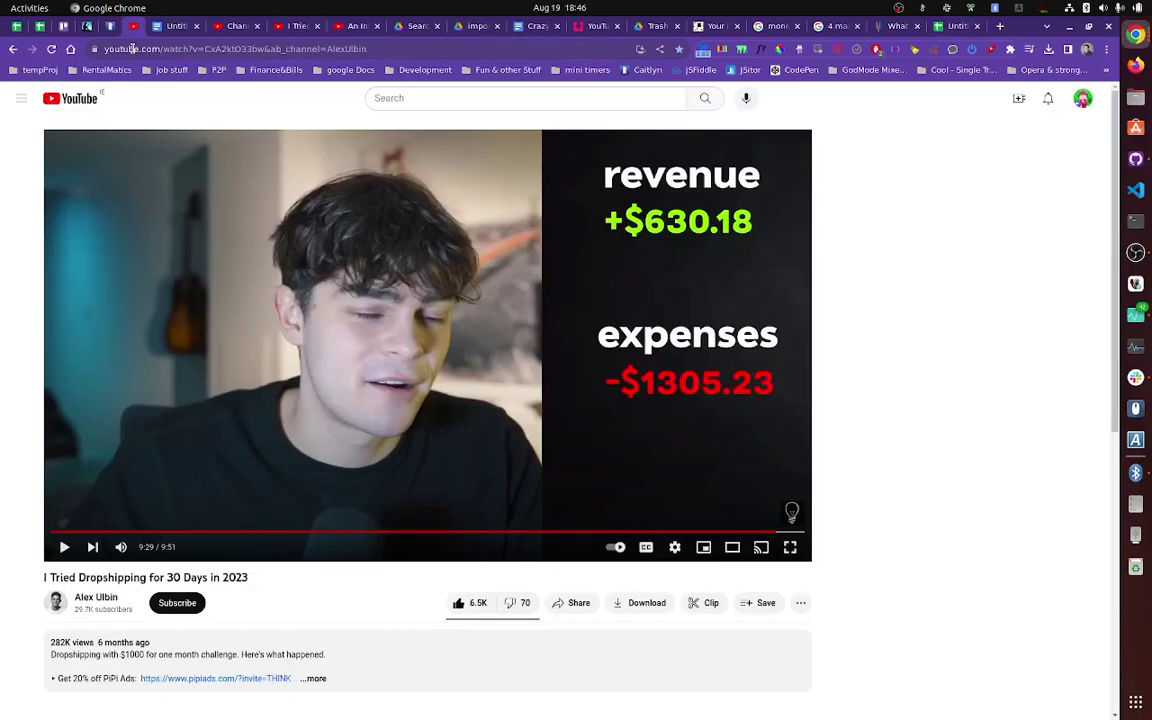
click(955, 29)
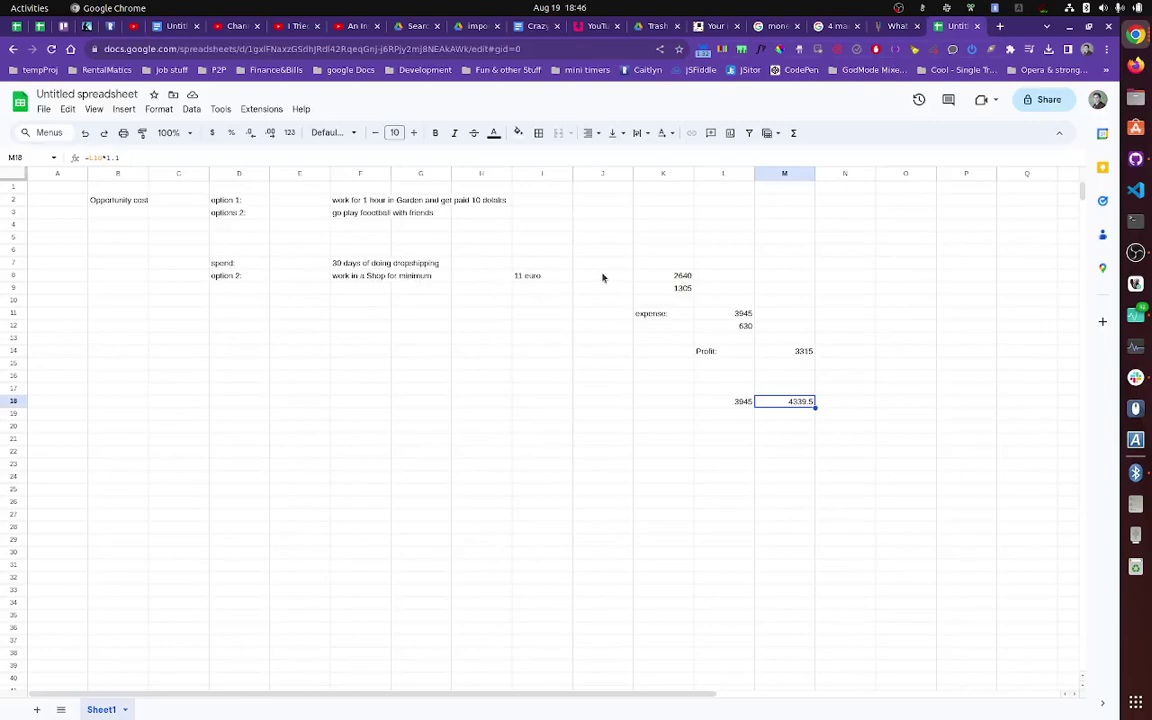
click(841, 277)
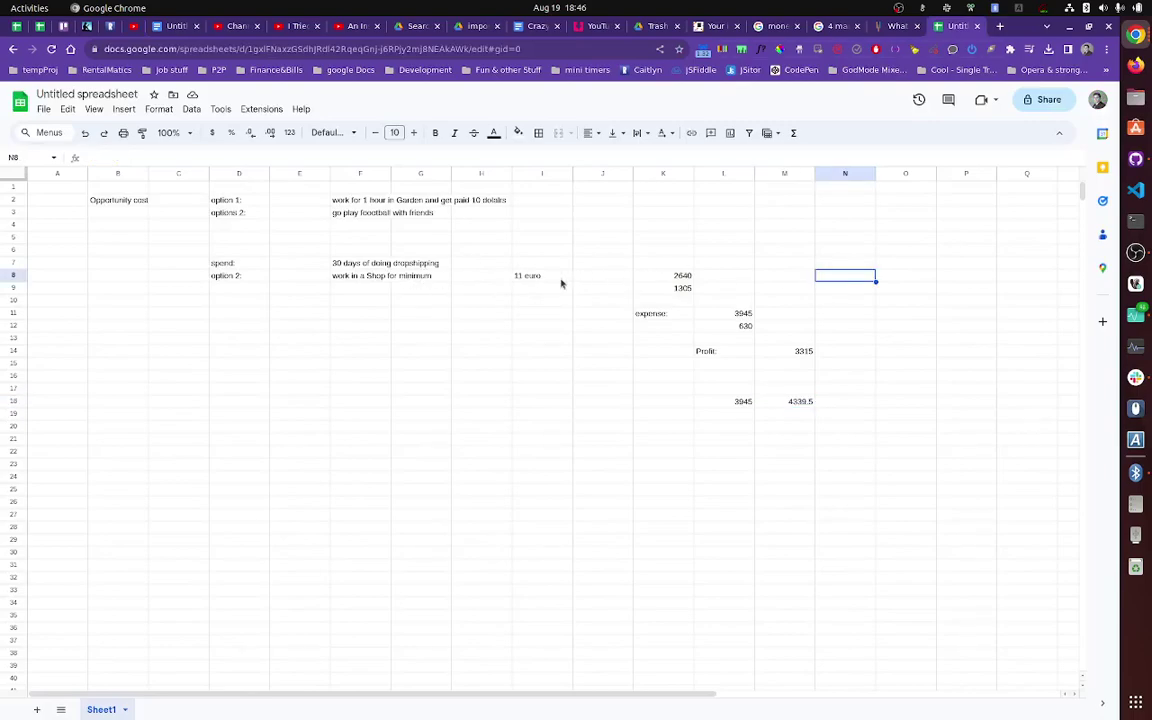
click(540, 277)
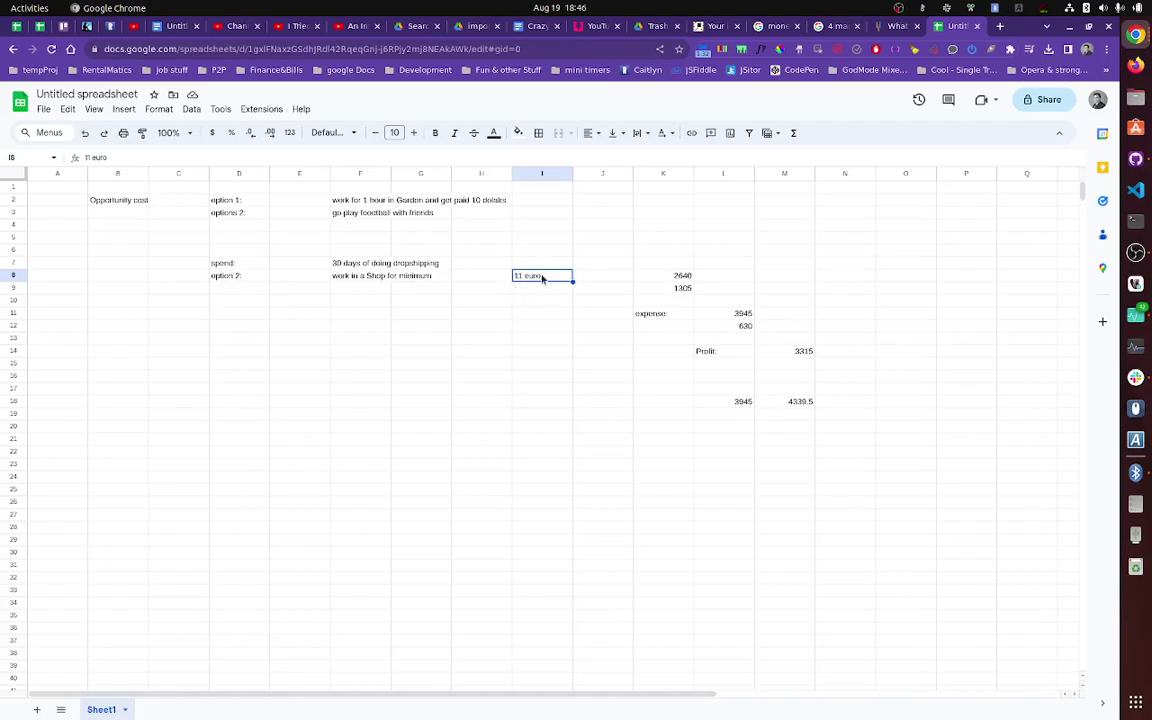
click(789, 404)
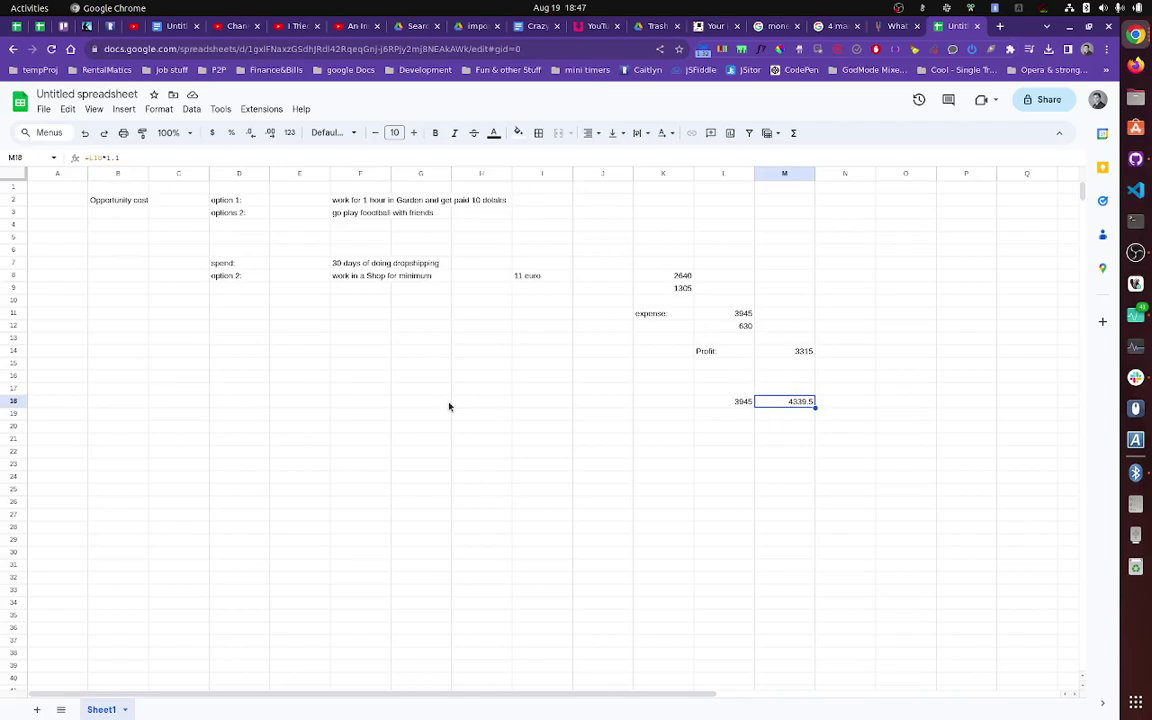
click(419, 418)
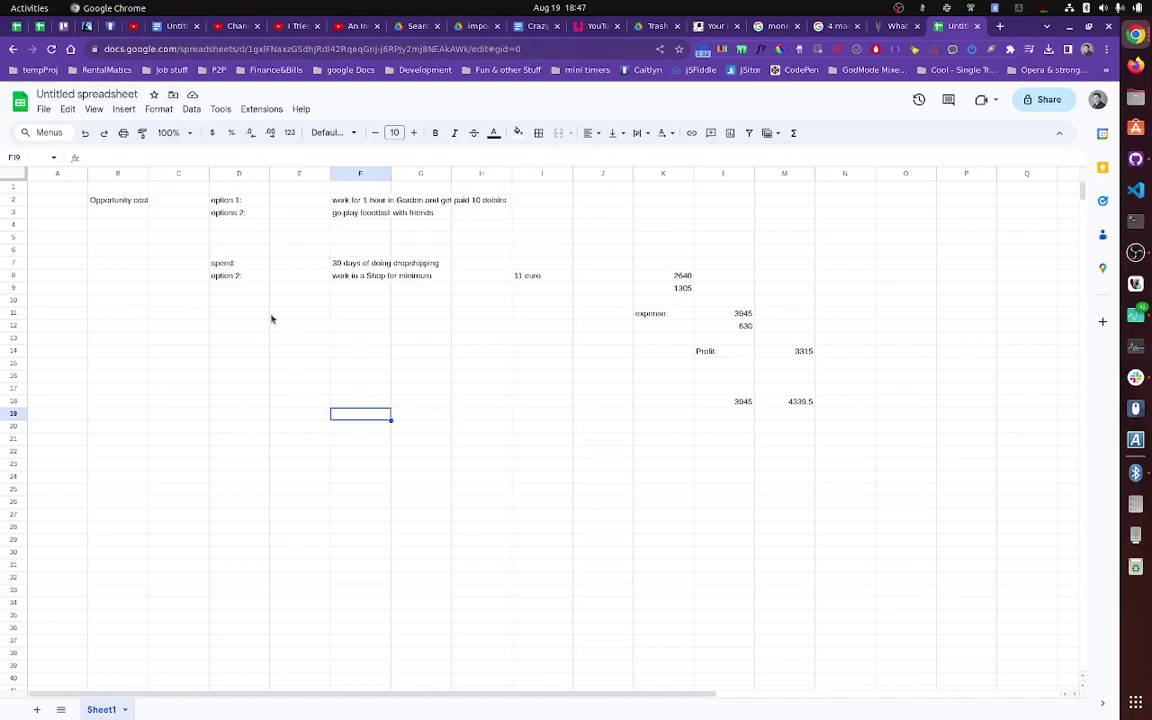
click(132, 26)
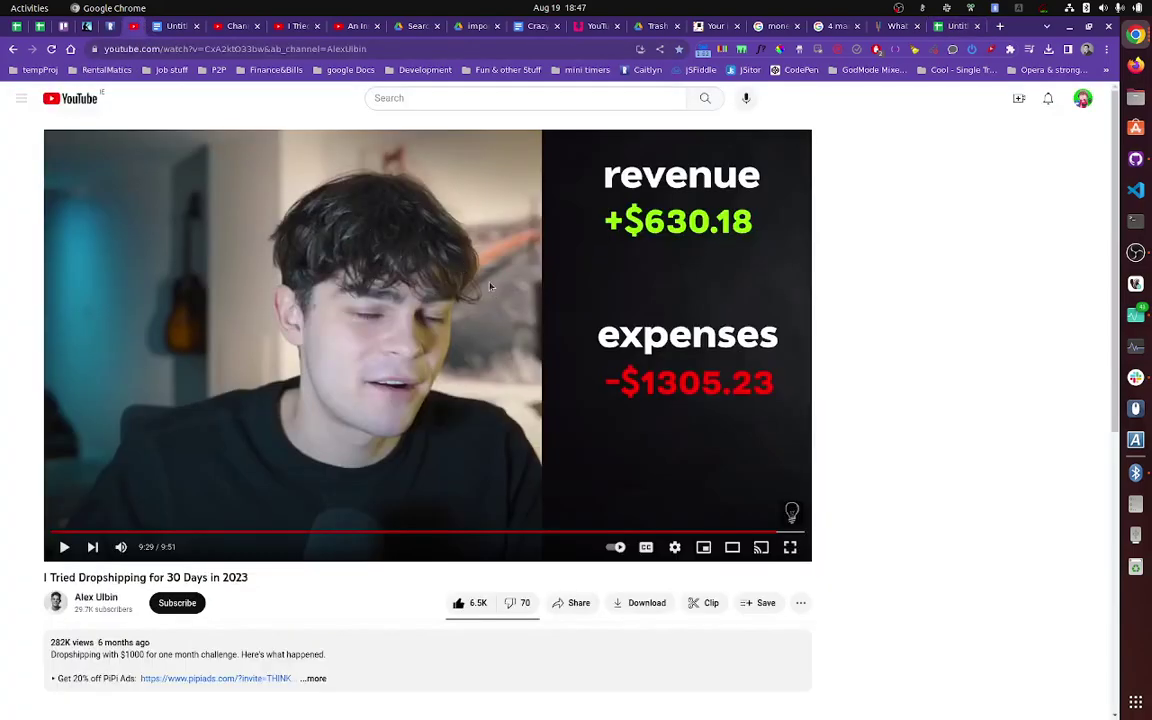
click(958, 27)
- Calculate the yearly minimum-wage income in cell E18 with =11*40*52
click(296, 404)
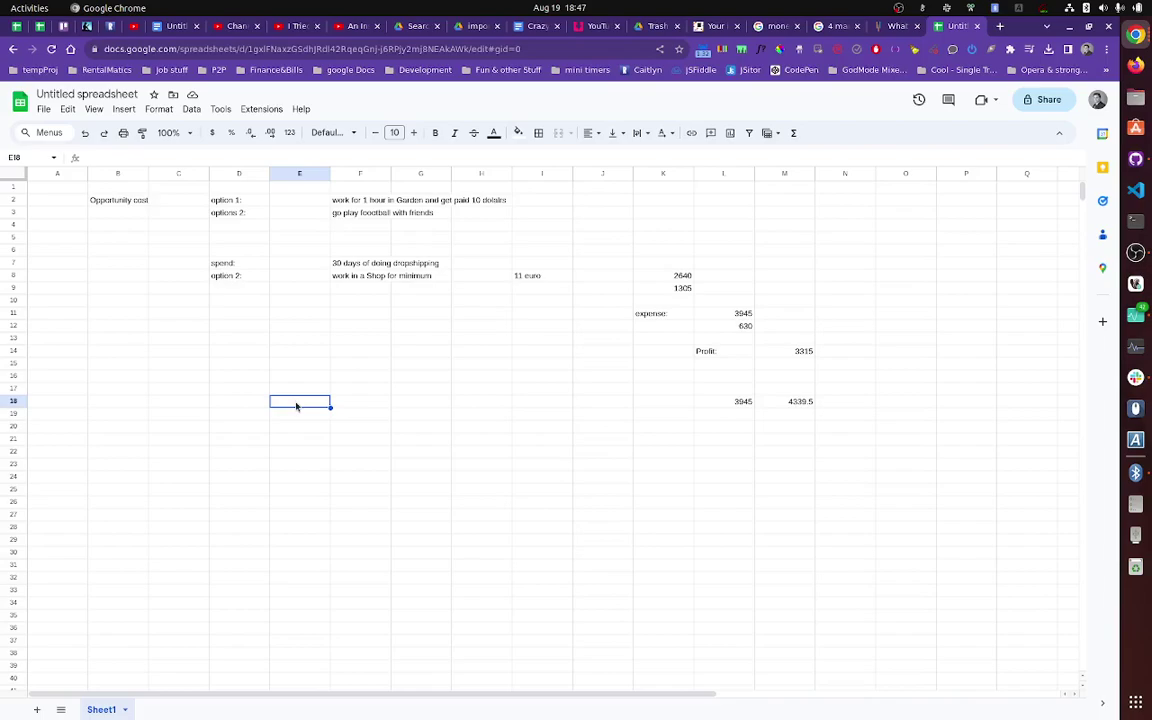
text(=11)
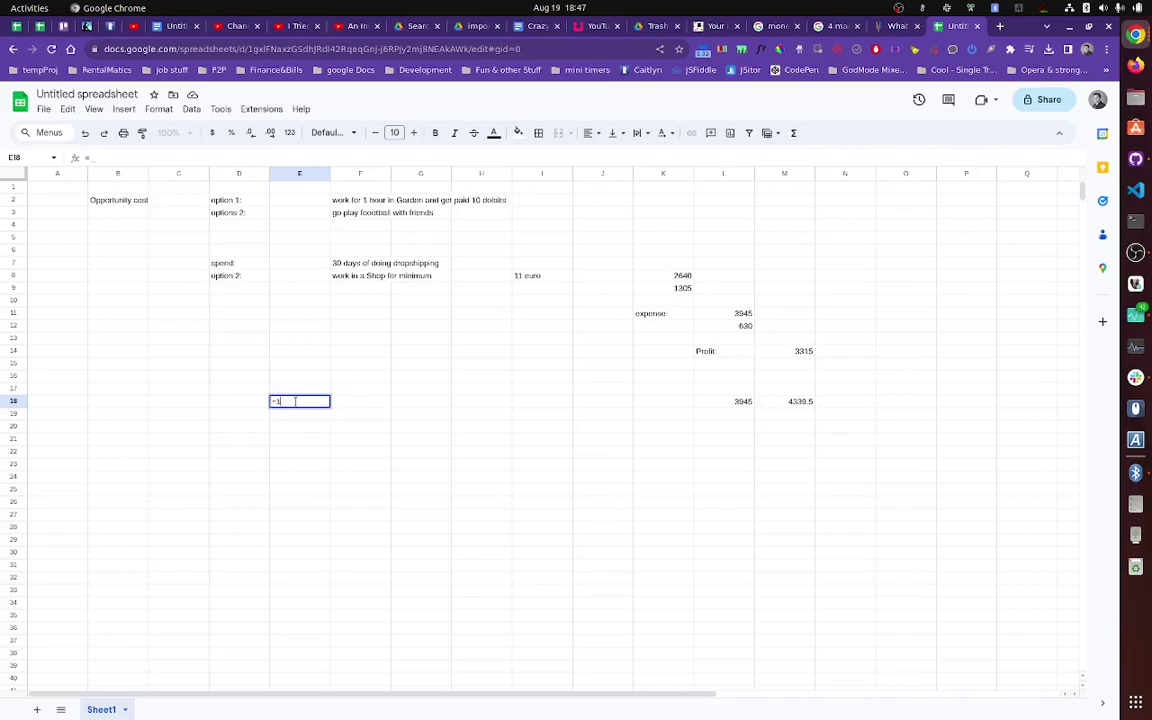
text(*)
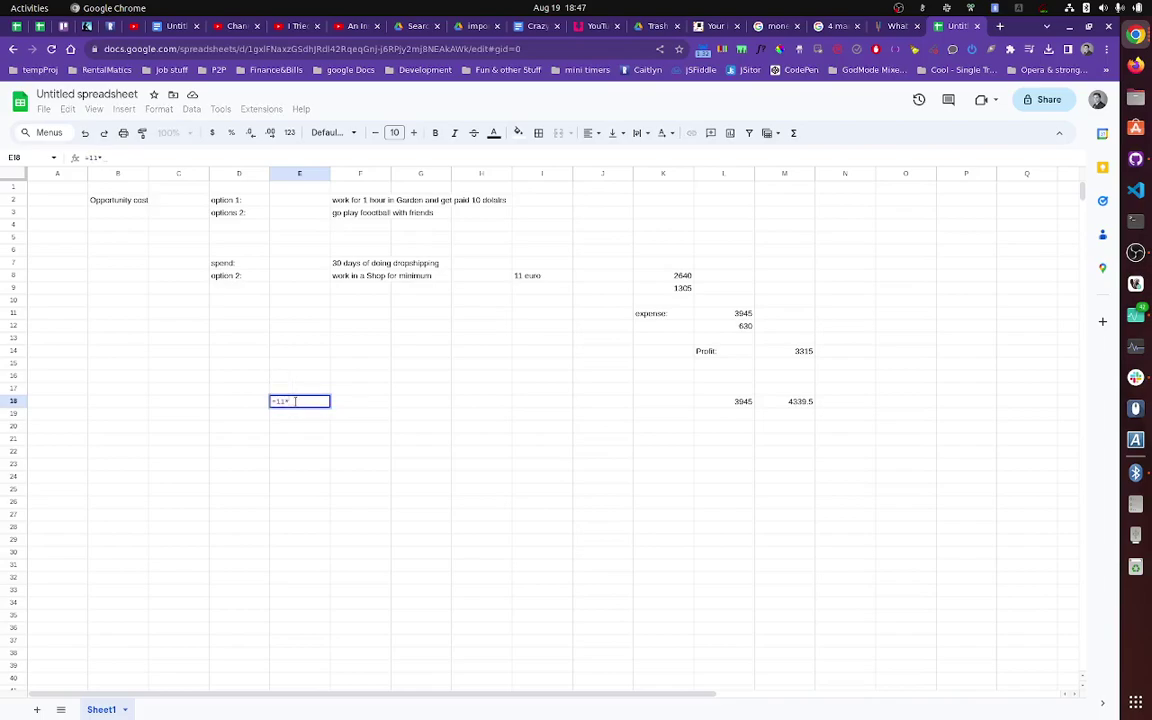
text(8)
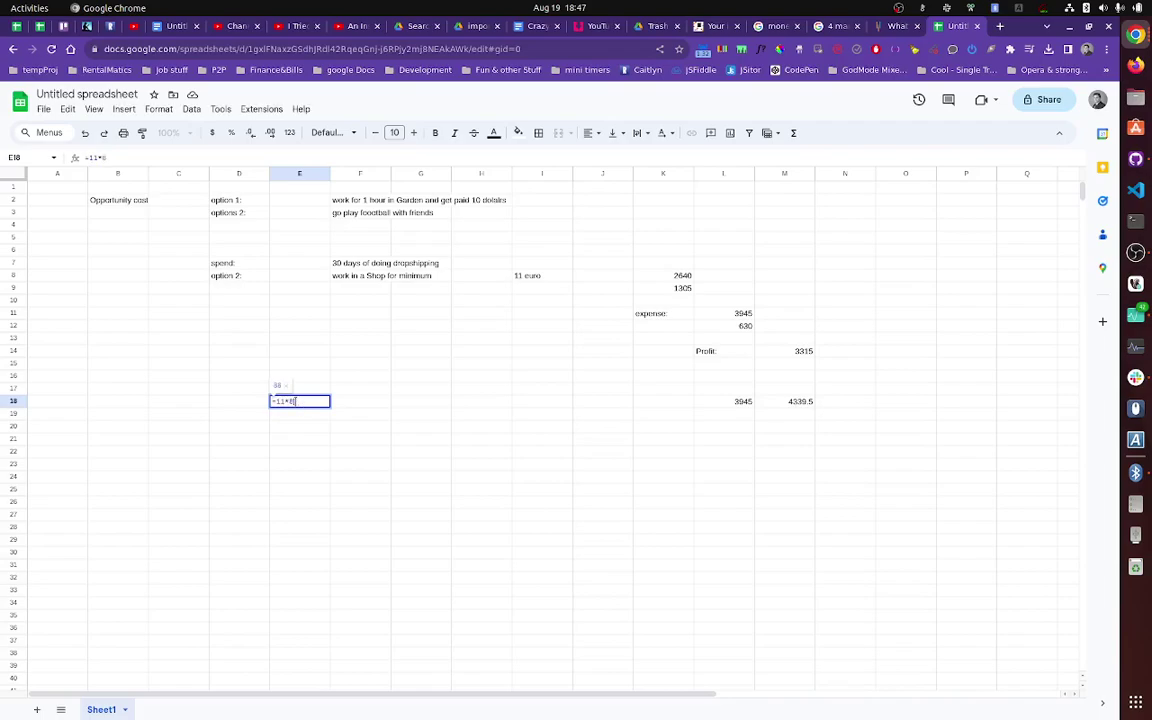
text(*)
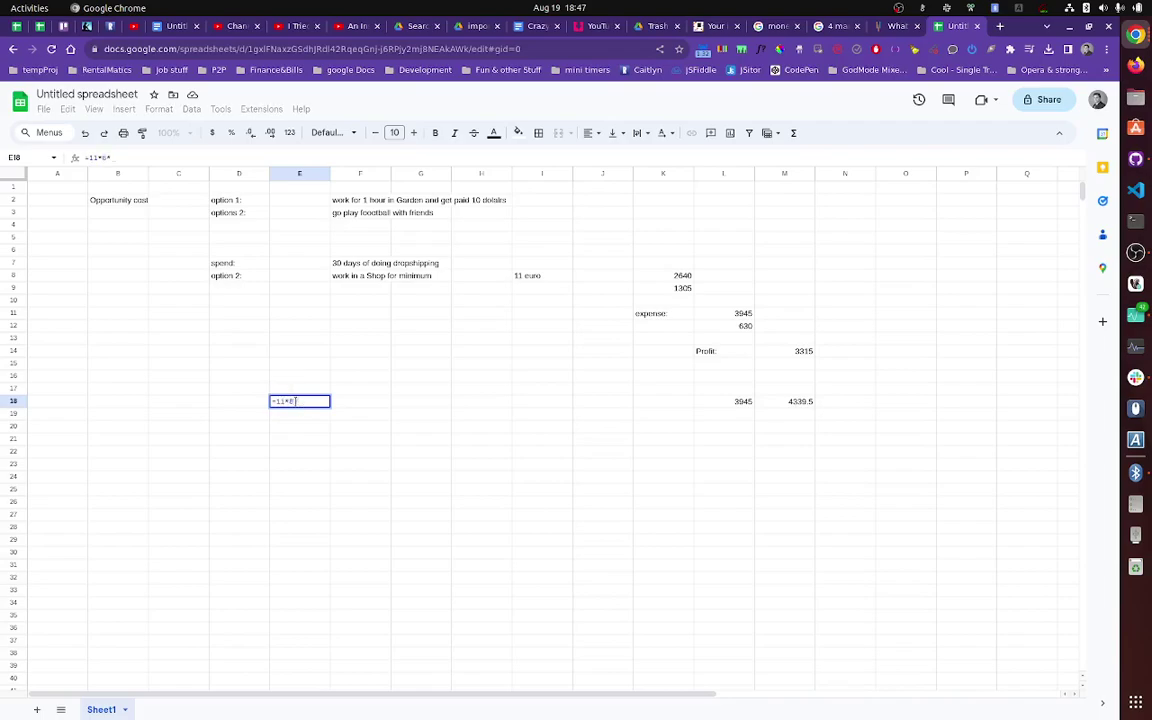
text(5)
key(BackSpace)
key(BackSpace)
text(4)
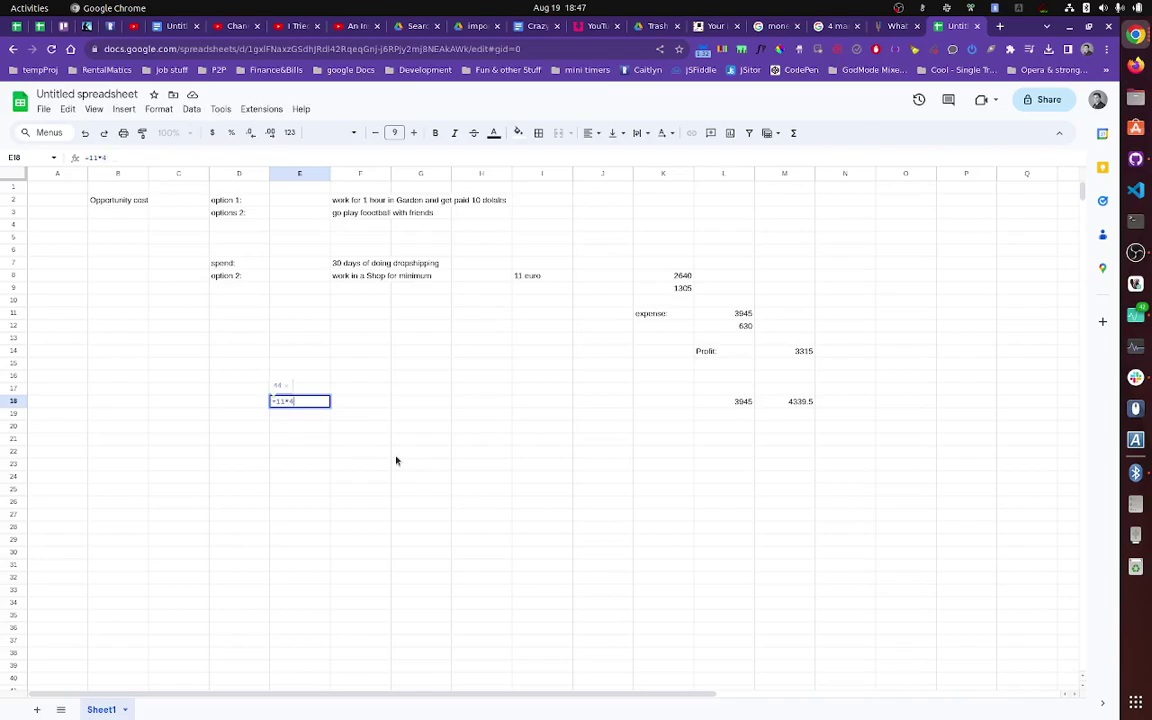
text(0*)
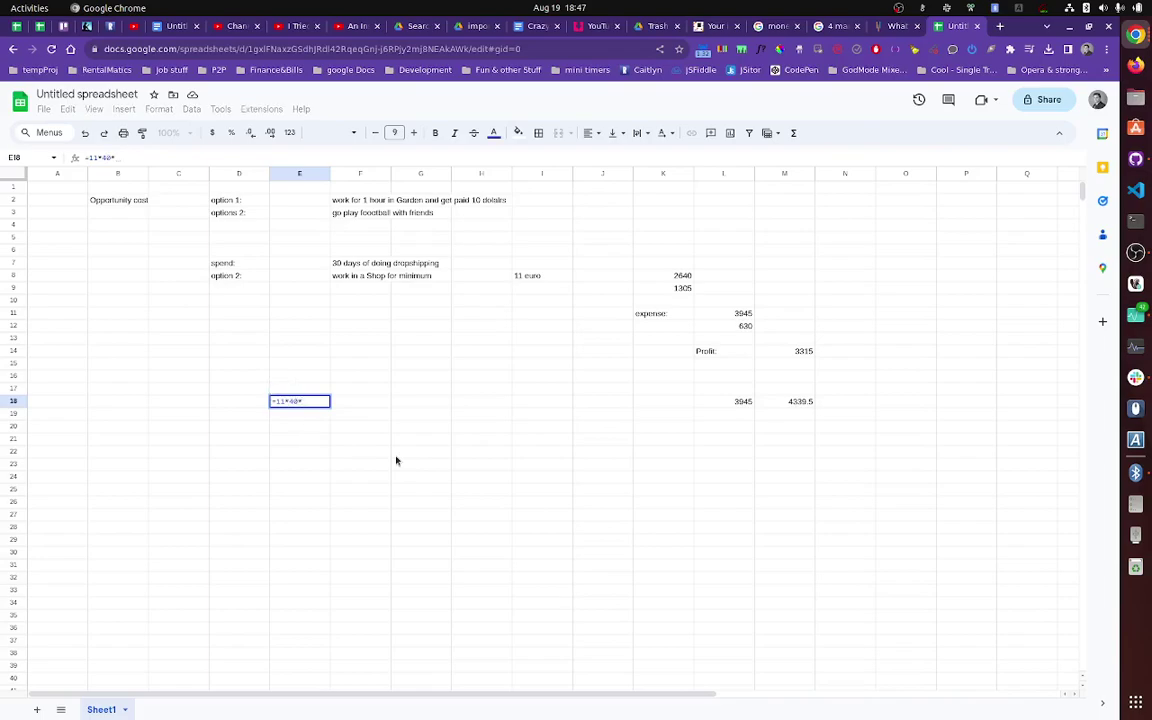
text(52)
key(Return)
key(Up)
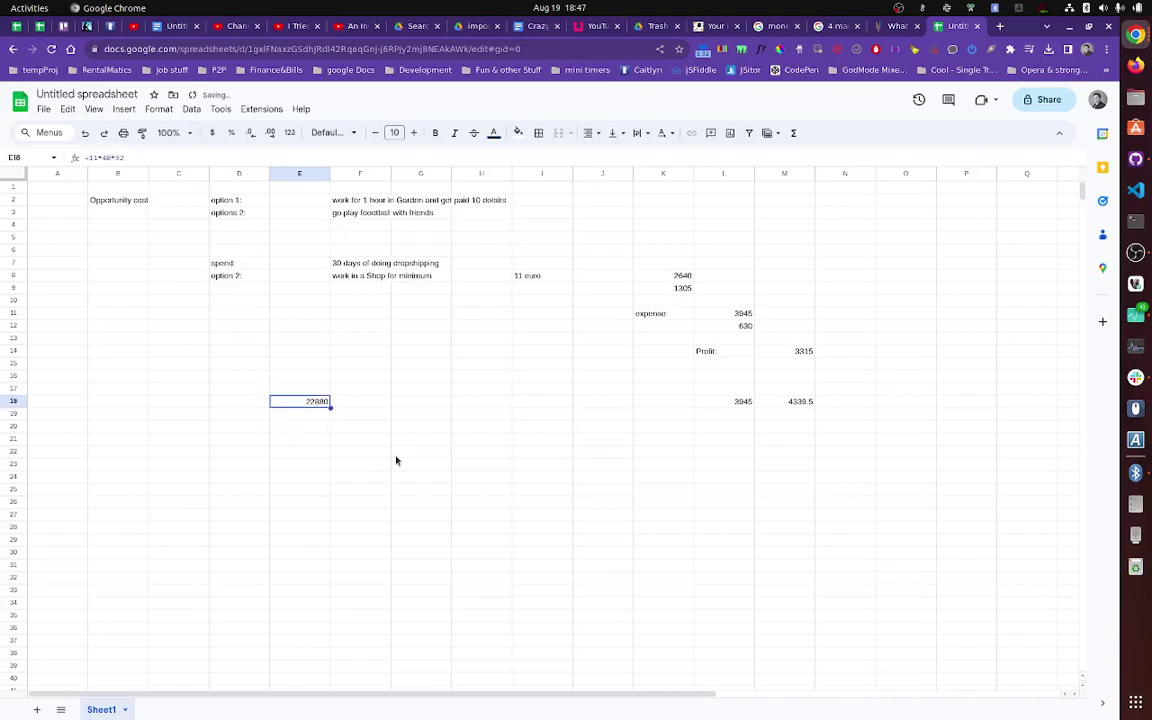
key(Right)
text(=)
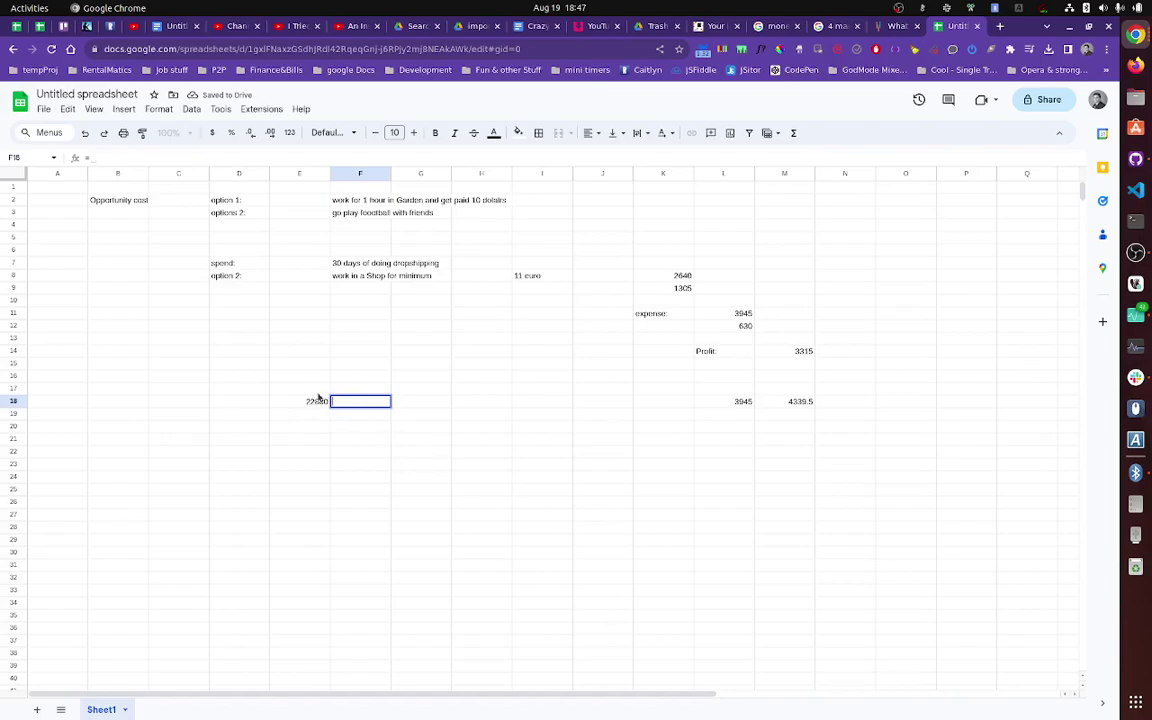
key(Escape)
- Reference the yearly income in cell E19 with =E18 and clear that cell again
key(Down)
key(Left)
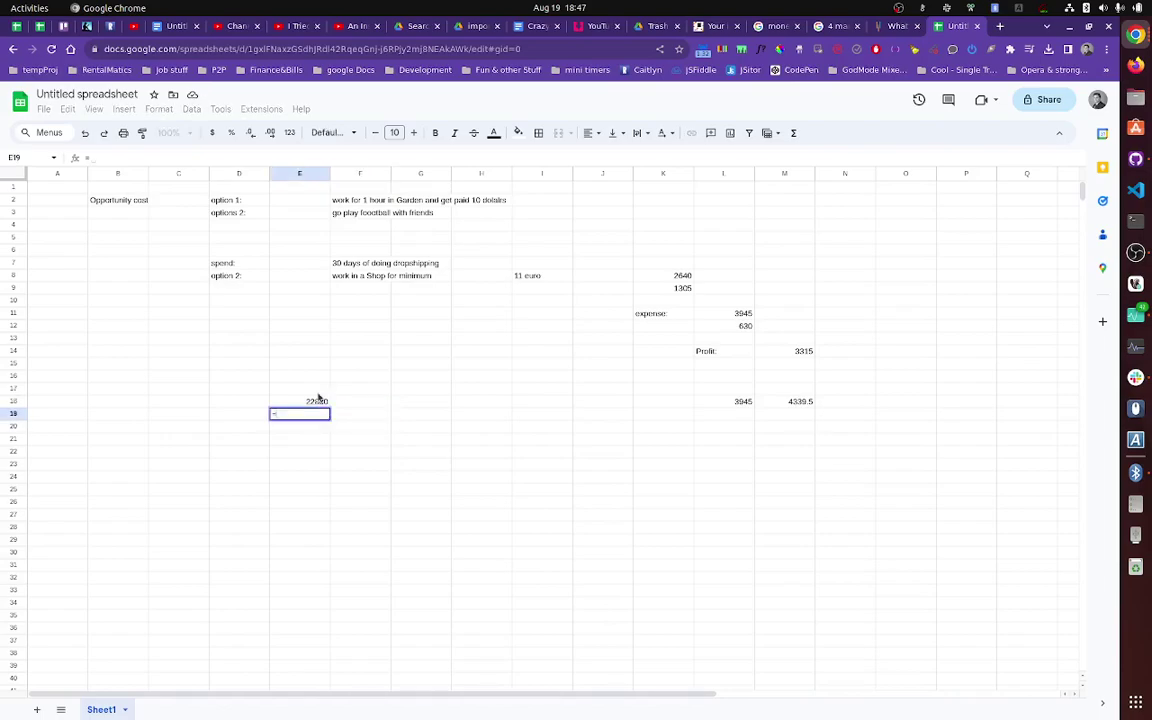
text(=)
click(318, 400)
key(Return)
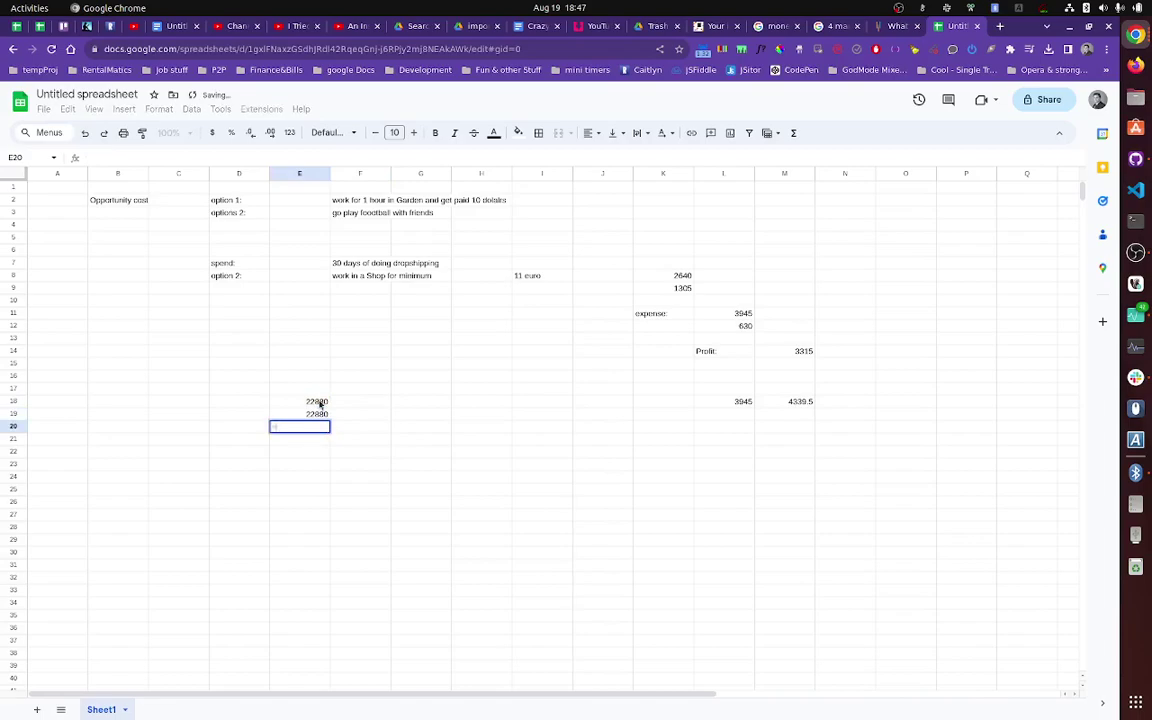
text(=)
key(Escape)
key(Up)
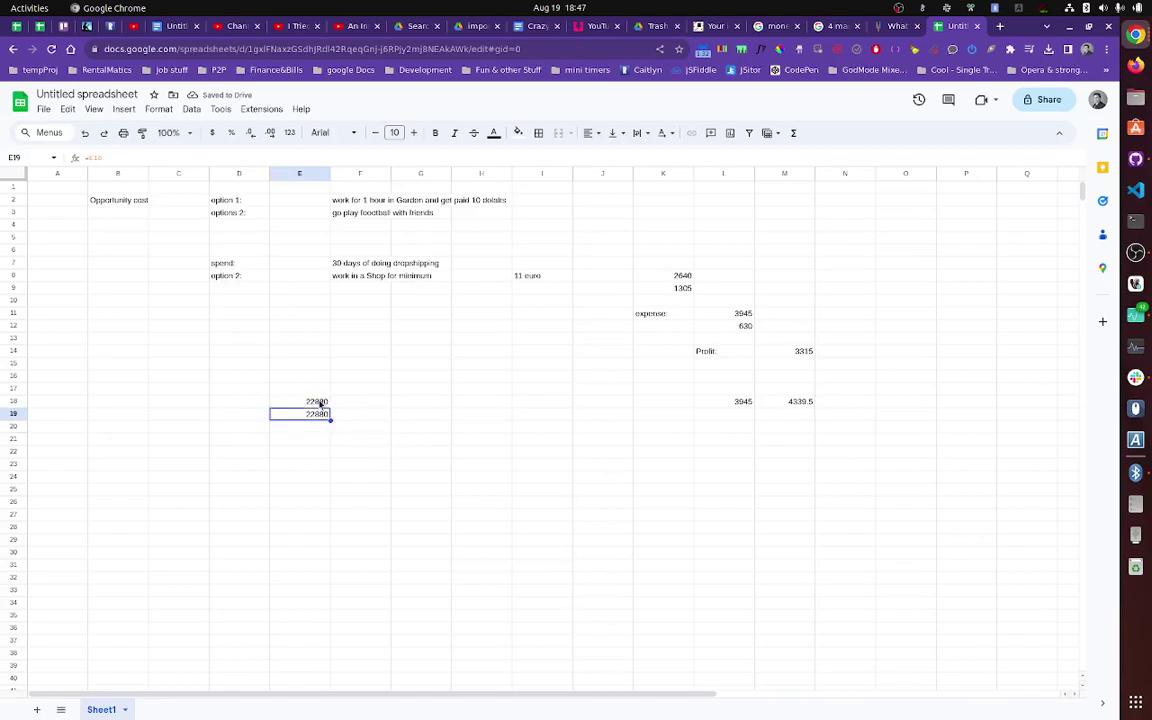
key(Delete)
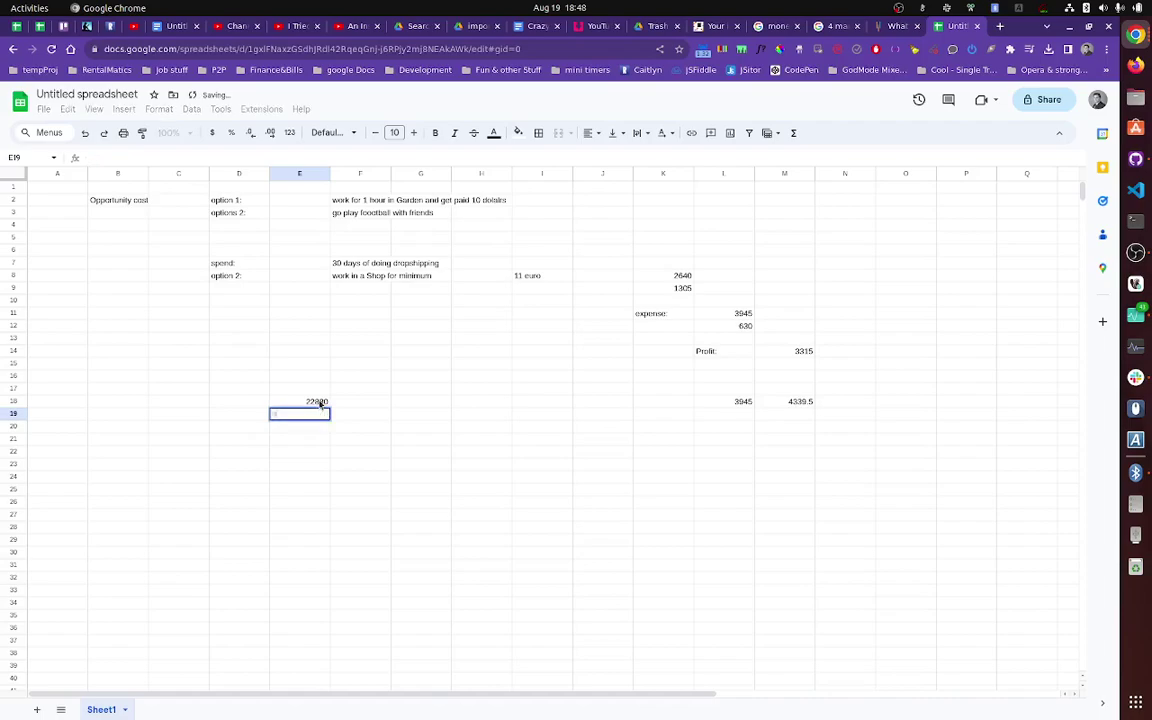
- Add 10% growth to the yearly income by entering =E18*1.1 in cell E19
text(=)
click(321, 403)
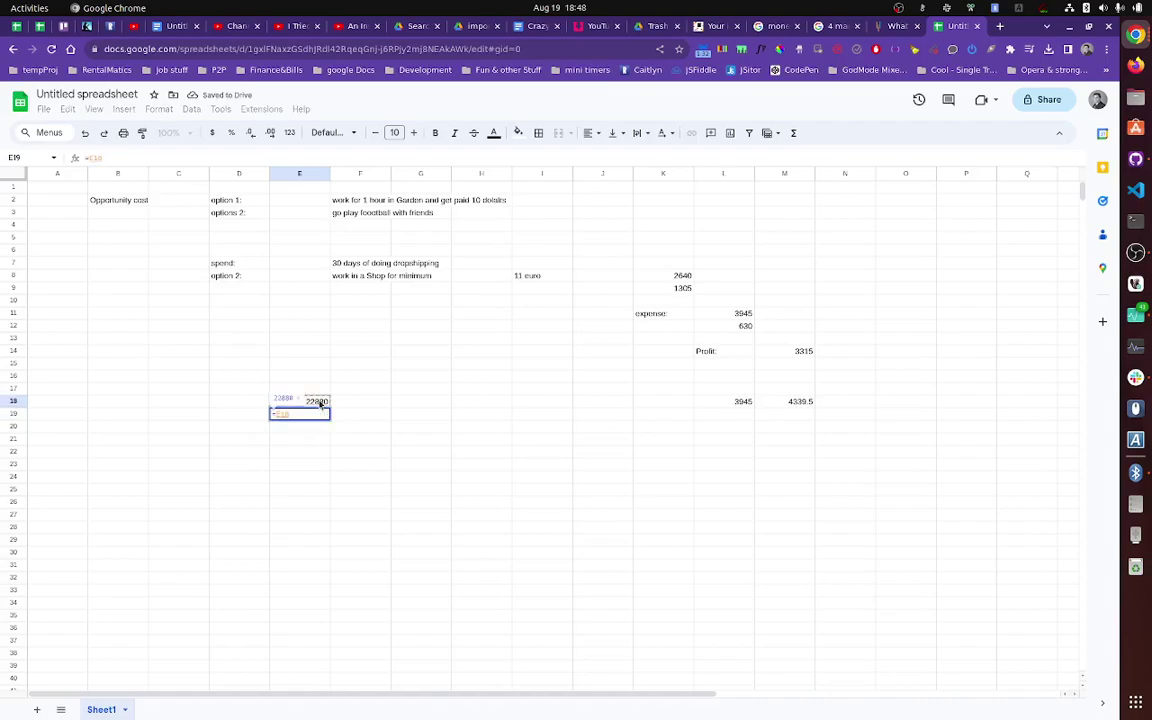
text(*1.1)
key(Return)
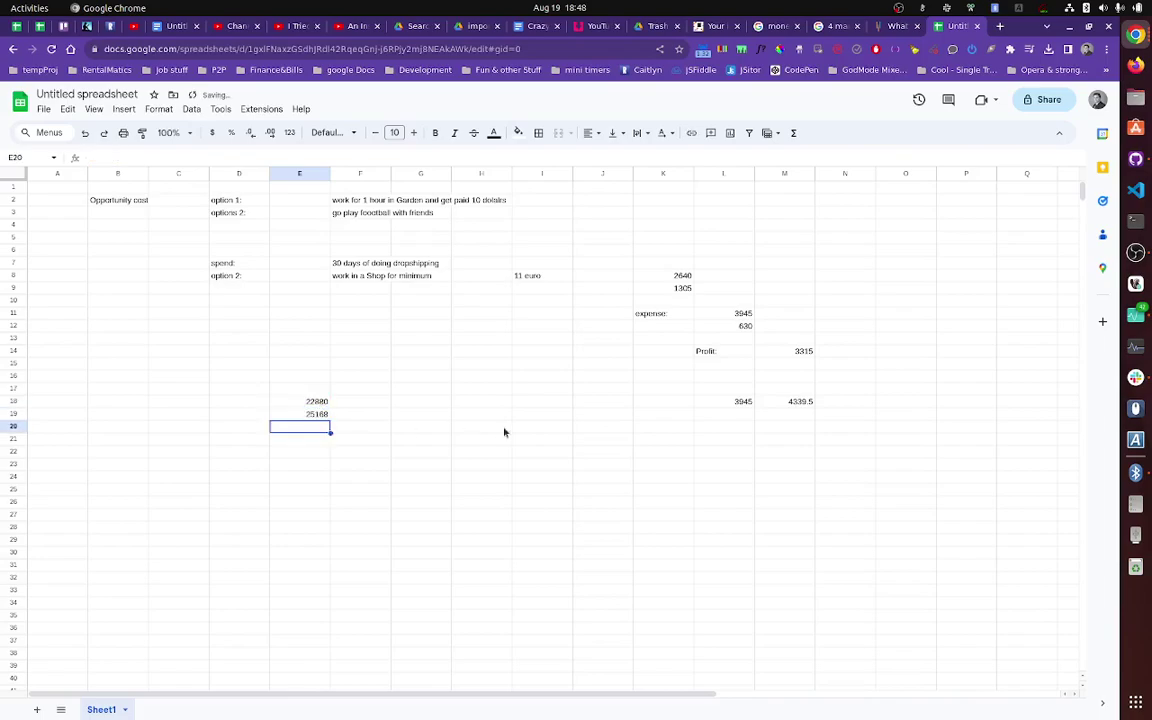
- Fill the 10% growth formula from E19 through E22 and check the sum of the yearly incomes in E18:E22
click(325, 414)
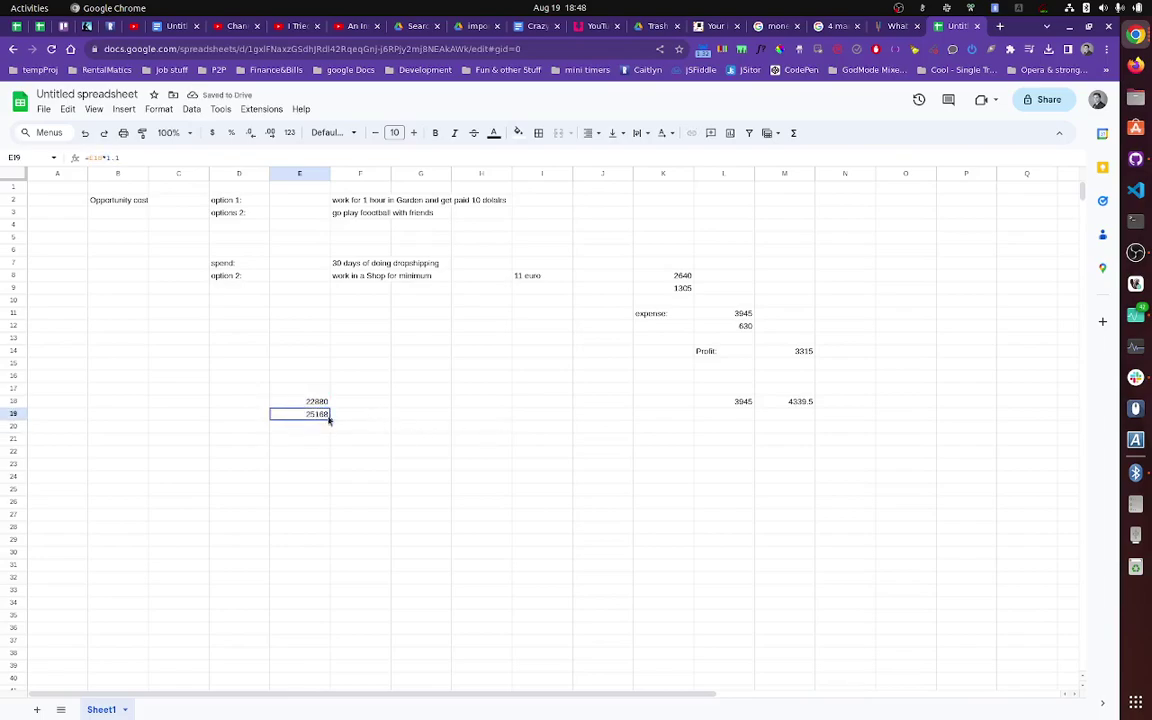
drag(329, 419, 329, 454)
click(380, 428)
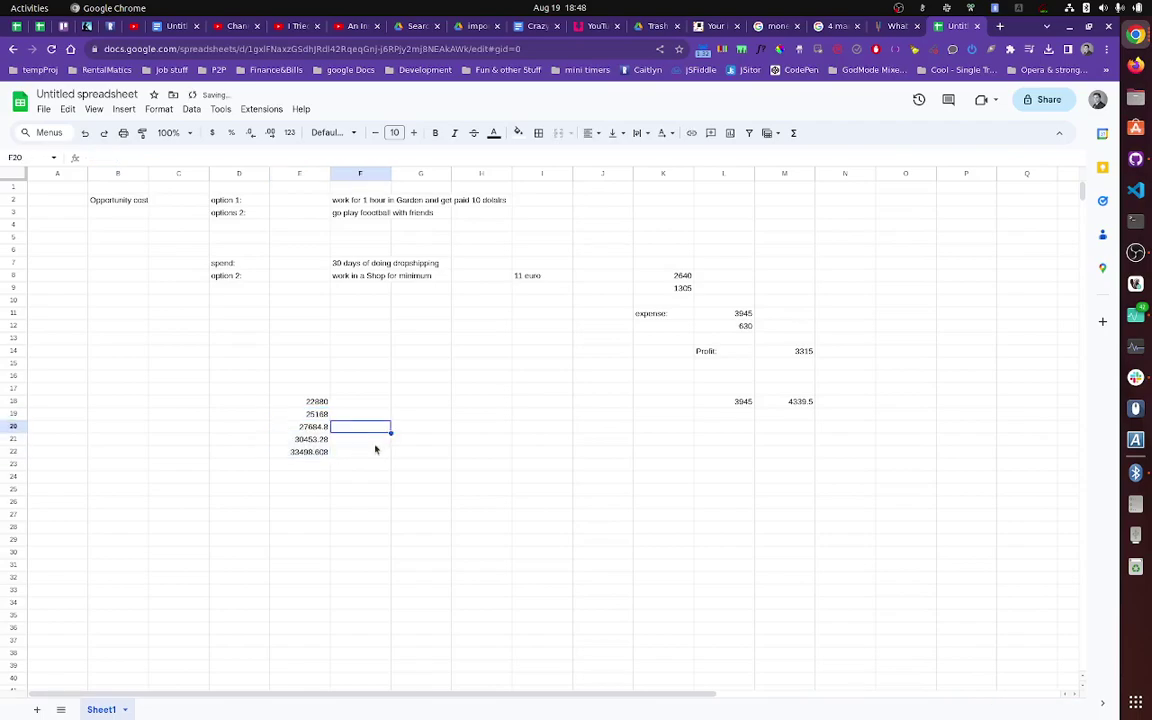
drag(305, 451, 316, 404)
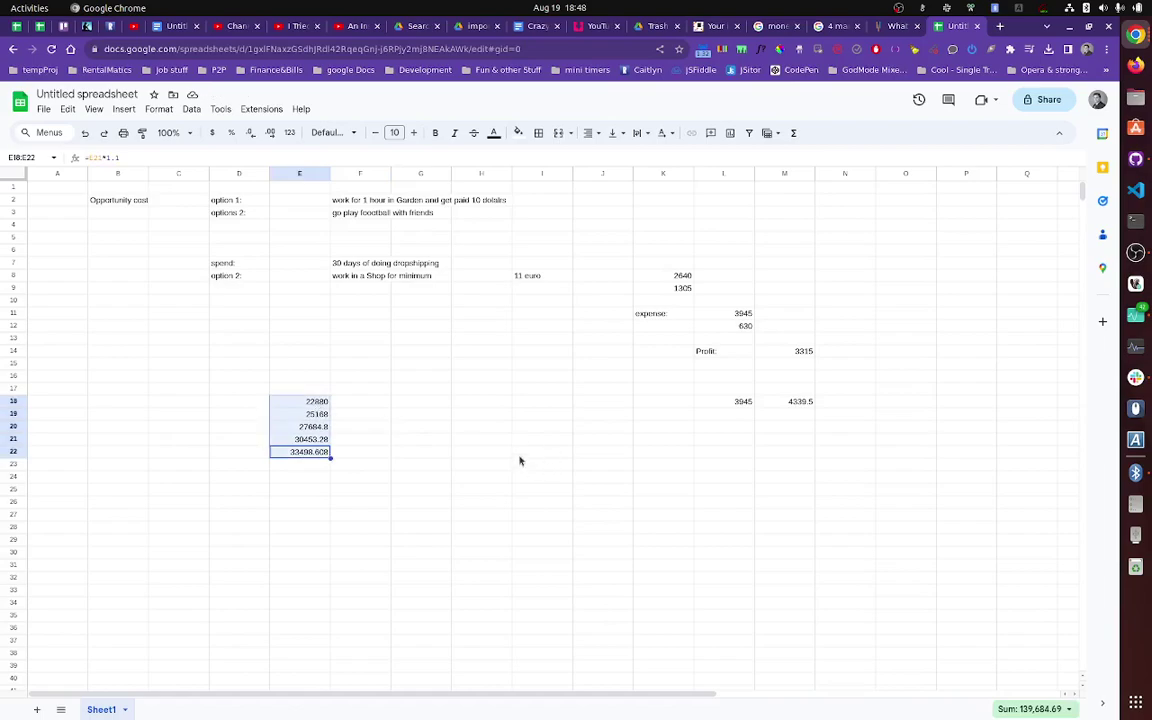
click(437, 452)
- Copy the E18 formula =11*40*52 through E22 in place of the growth values and check the sum of E18:E22
click(318, 402)
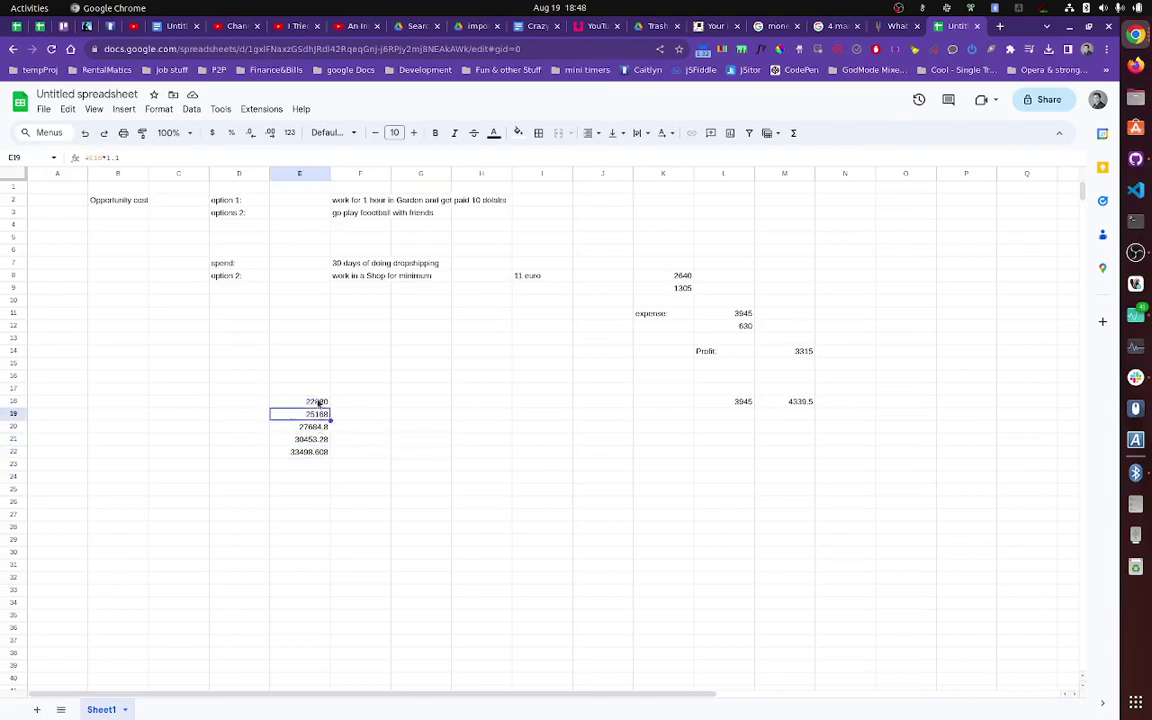
drag(330, 407, 318, 460)
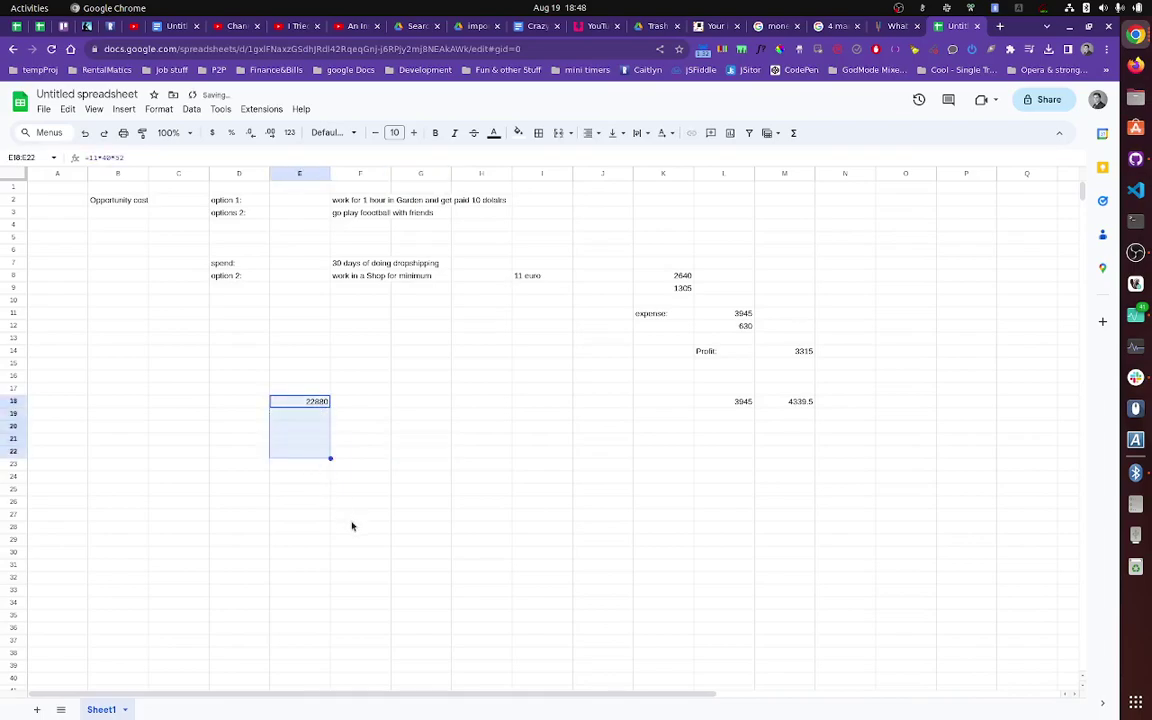
click(399, 514)
drag(316, 451, 316, 452)
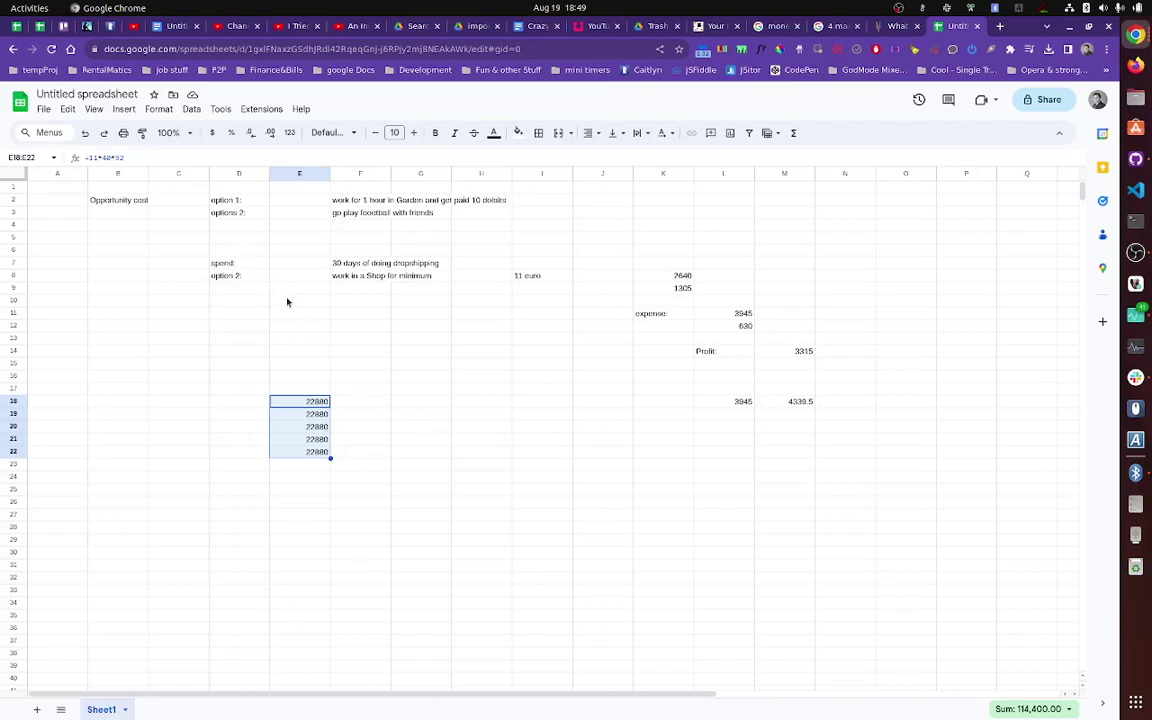
- Review the dropshipping video's revenue and expenses on YouTube and the table of talking points in the Google Docs document
click(121, 26)
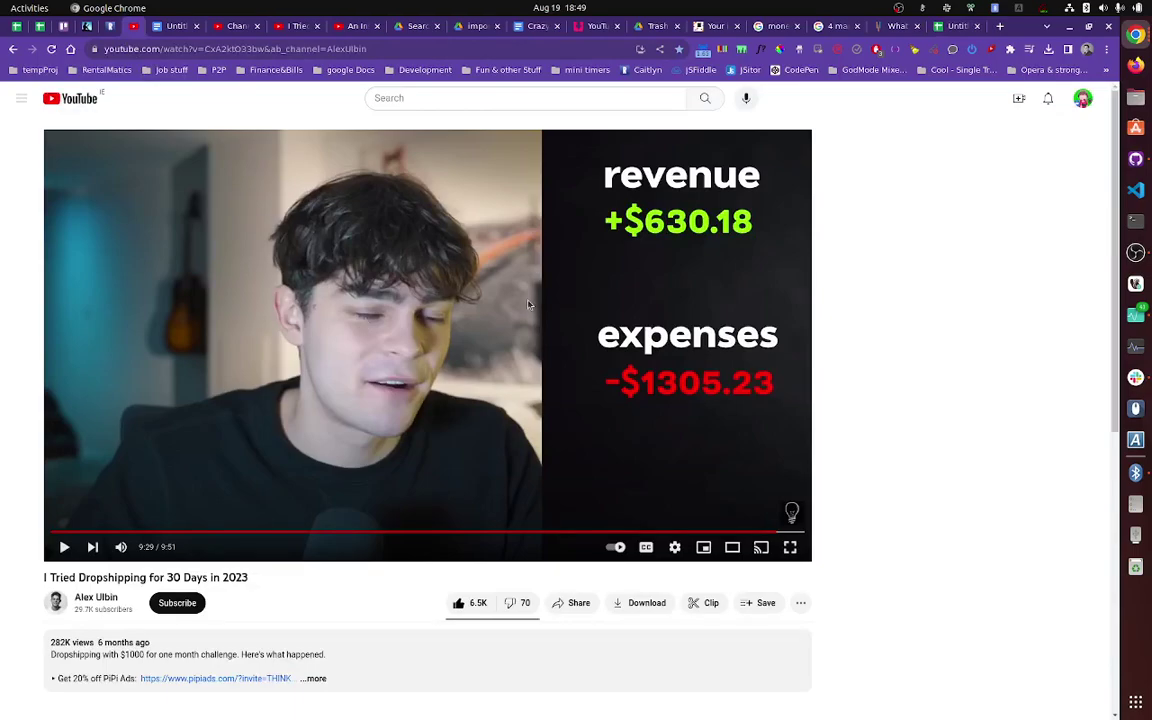
click(173, 27)
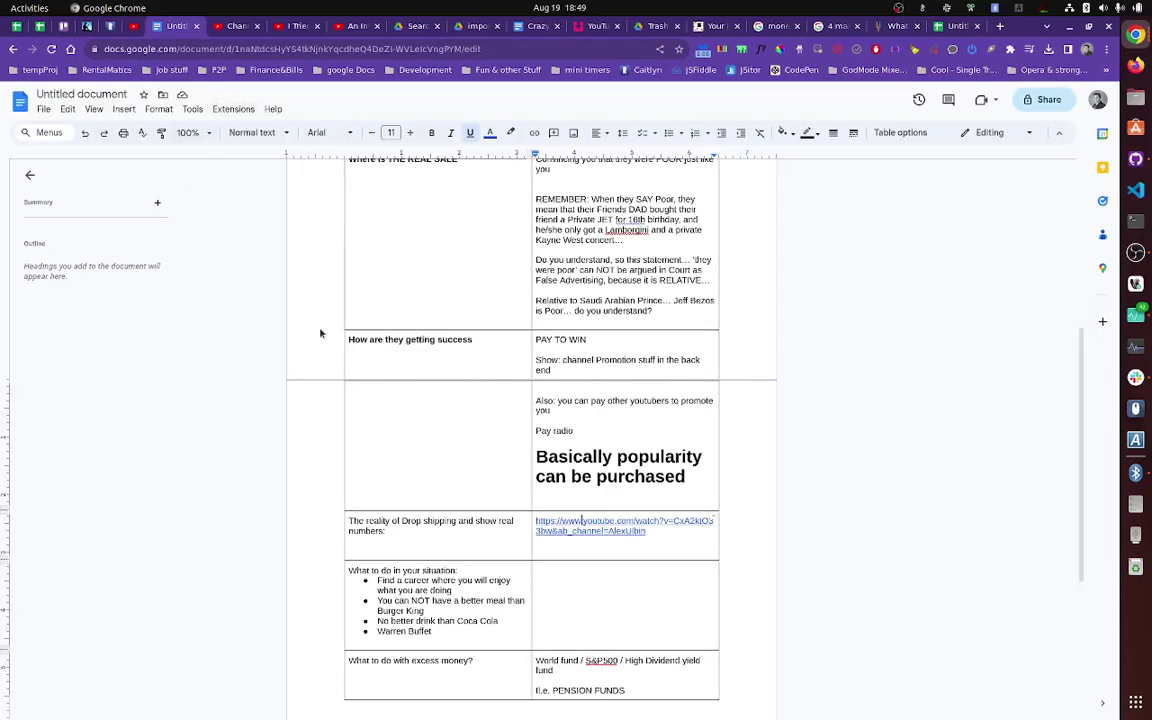
click(130, 27)
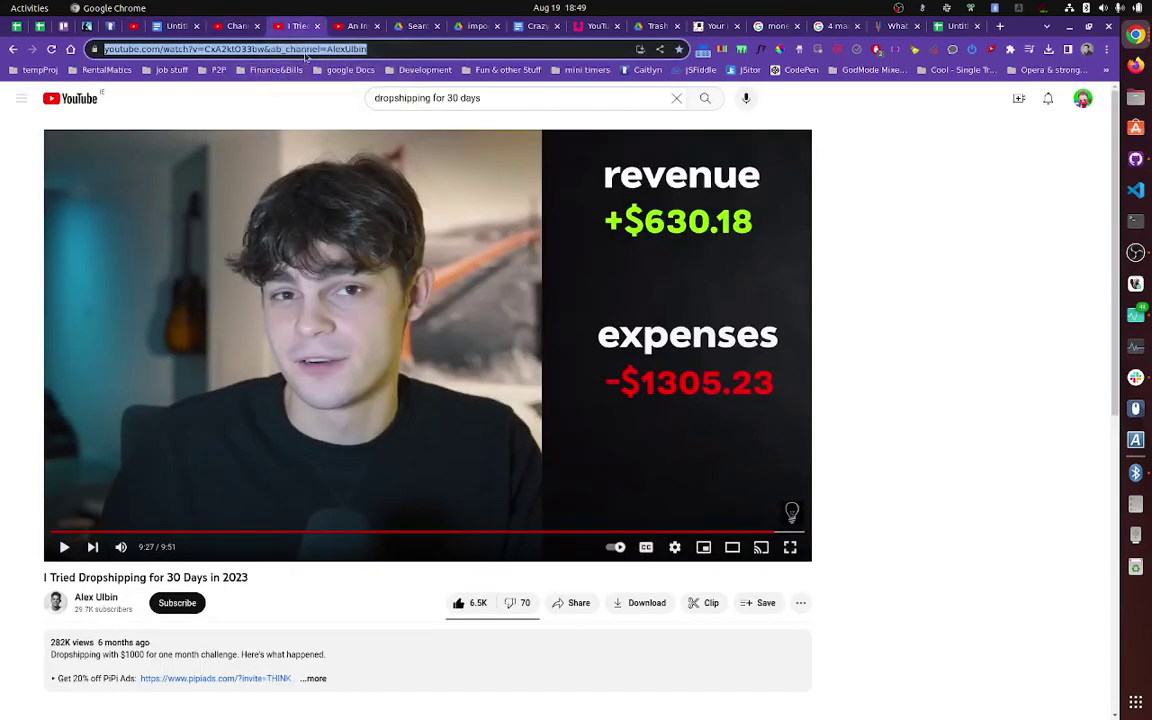
- Switch to the YouTube video "An Inside Look At Upper Class Social Events" and skip ahead to about 16:19 and 25:14
click(355, 26)
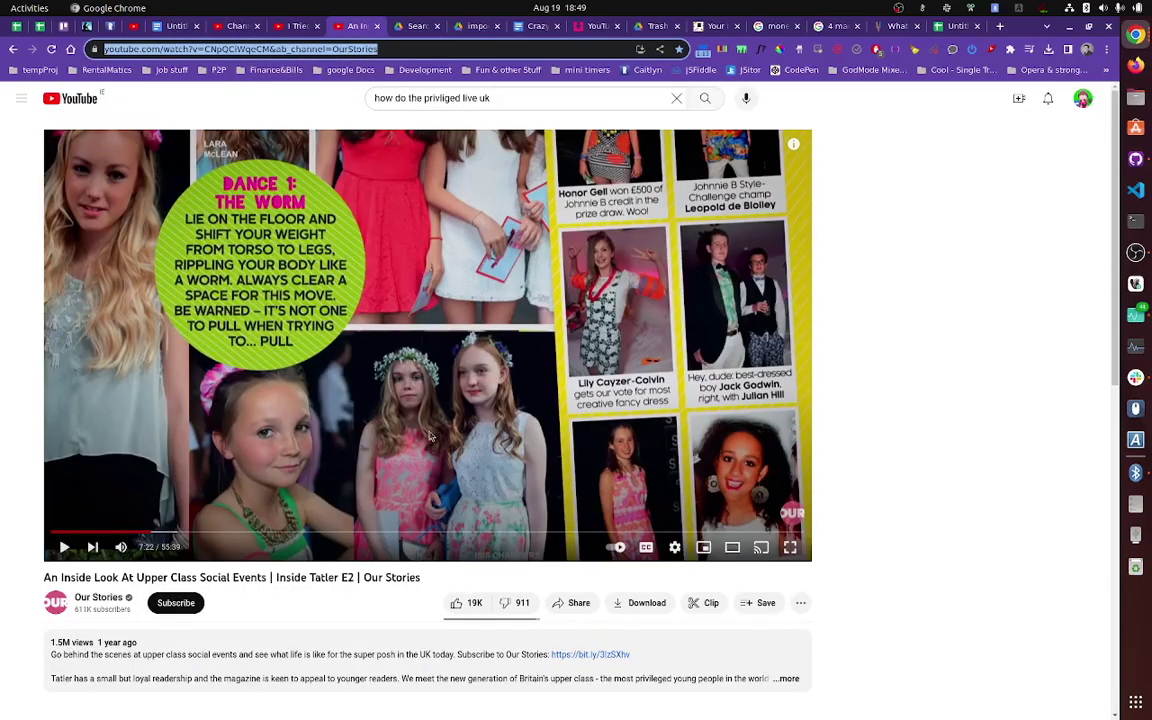
click(273, 534)
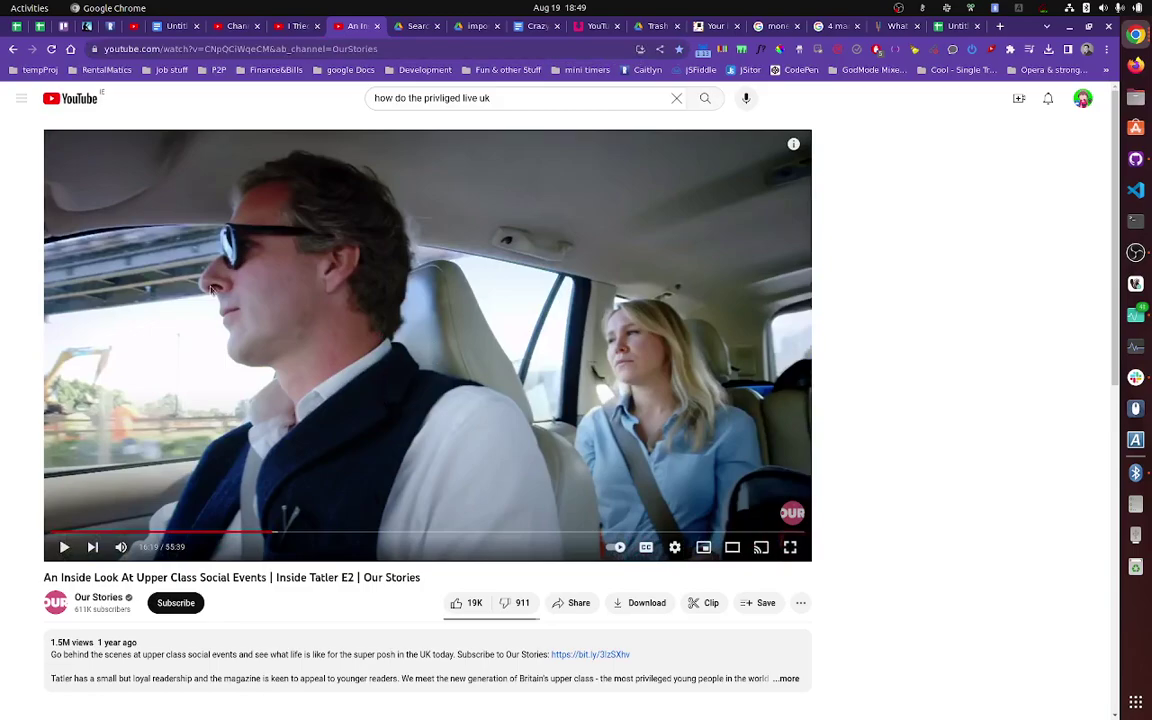
click(392, 533)
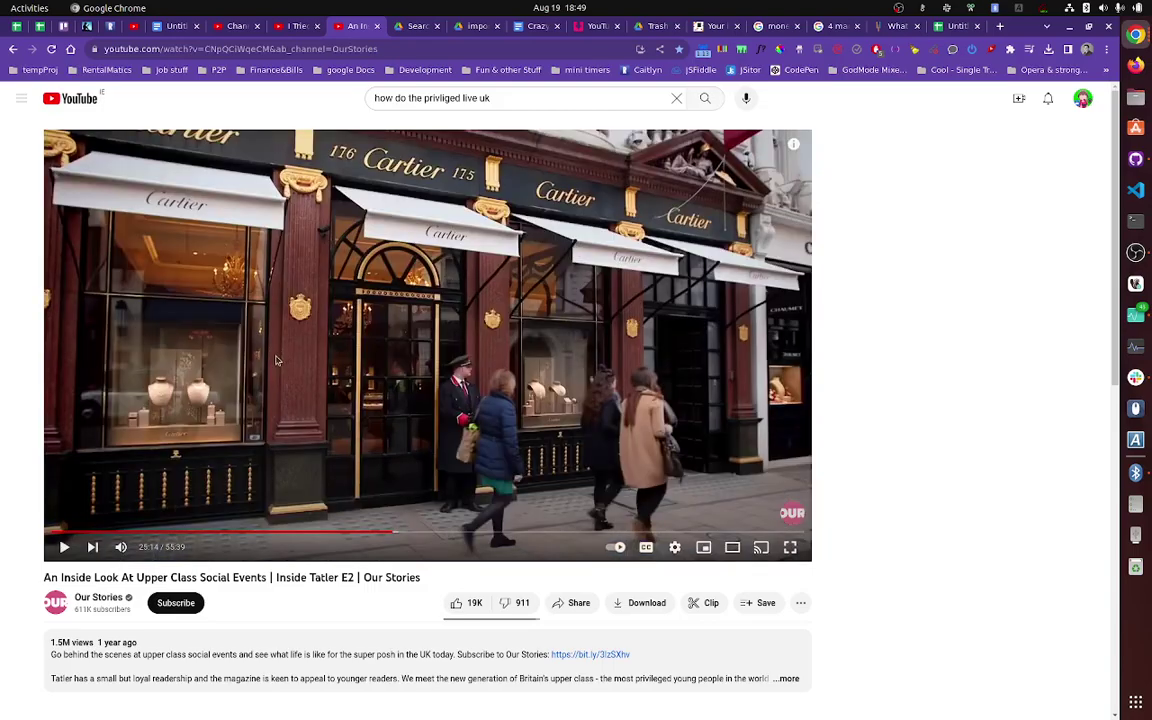